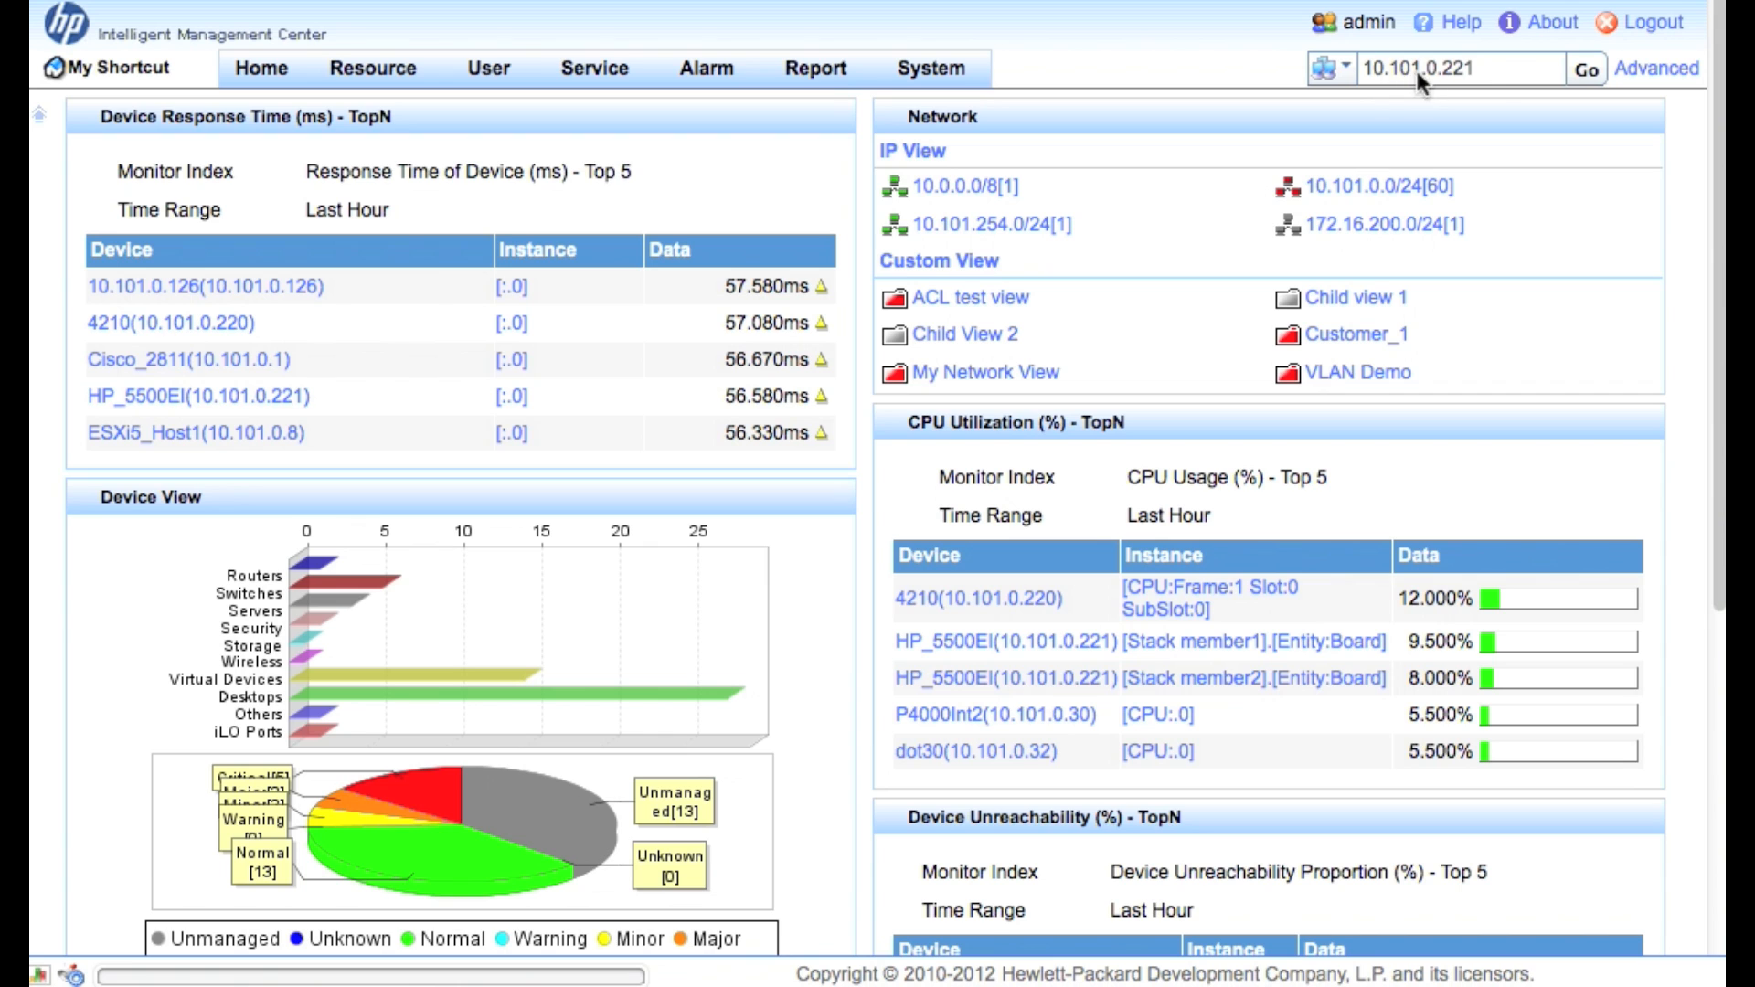
Look up device 10.101.0.221 and start adding monitors to the HP_5500EI switch
click(1587, 74)
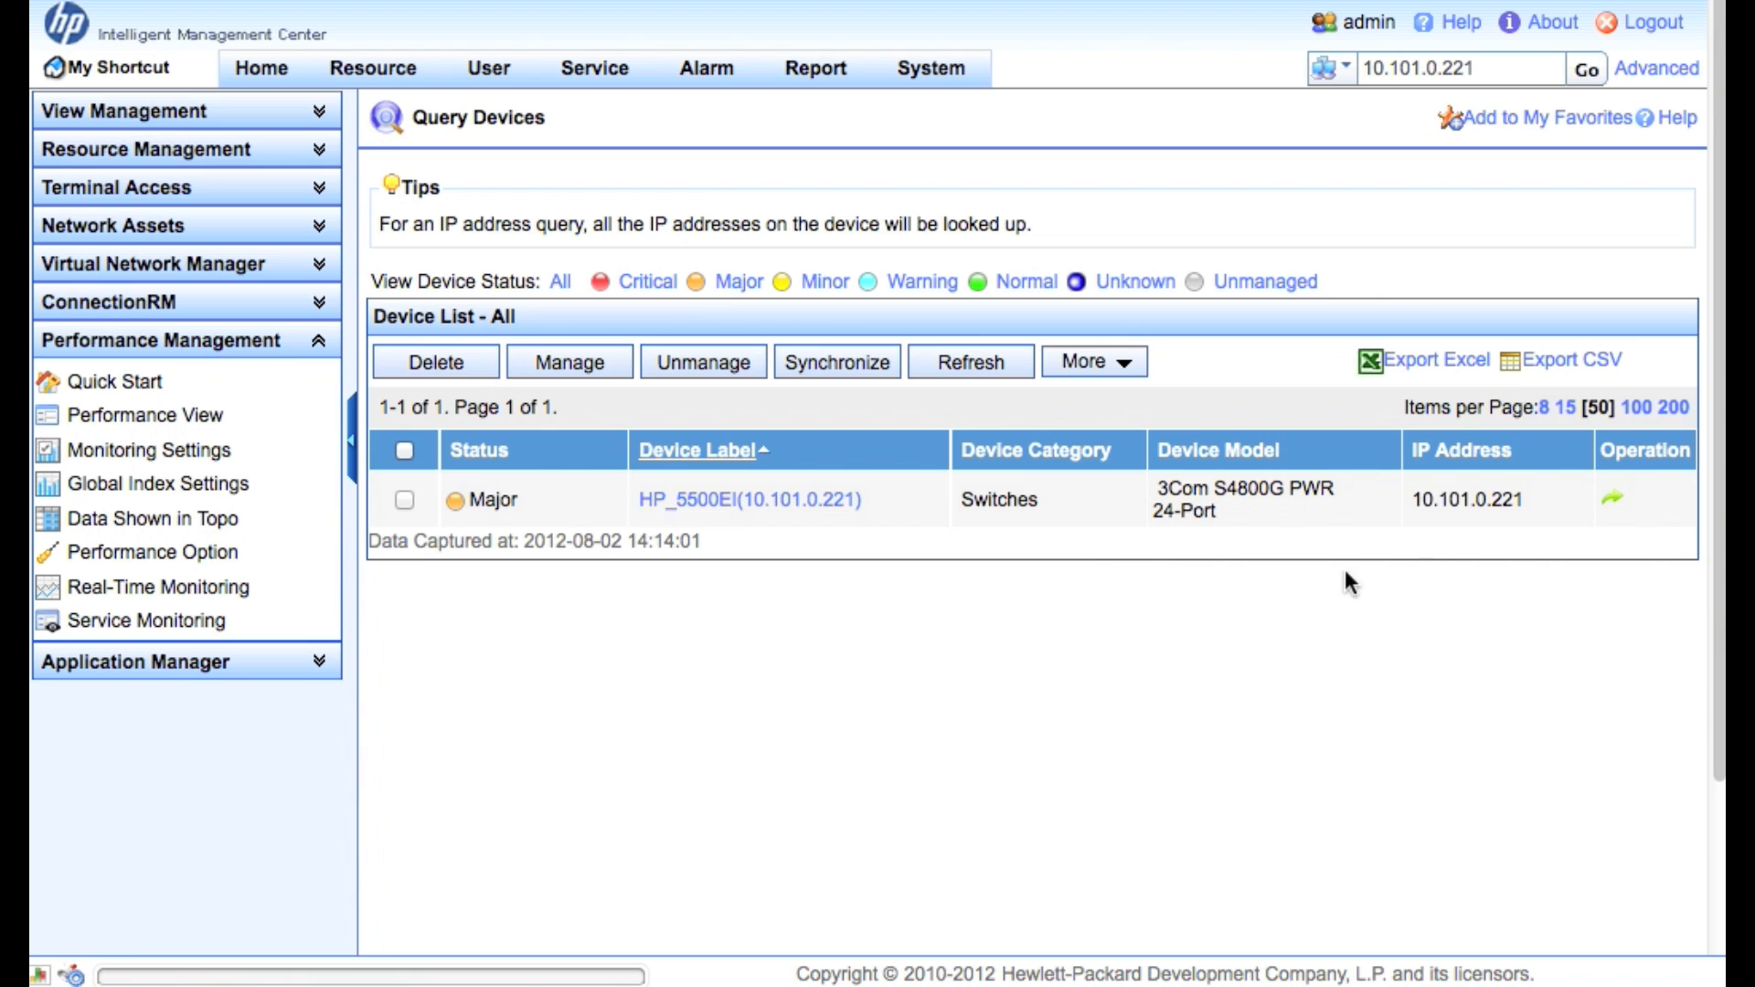
click(1612, 498)
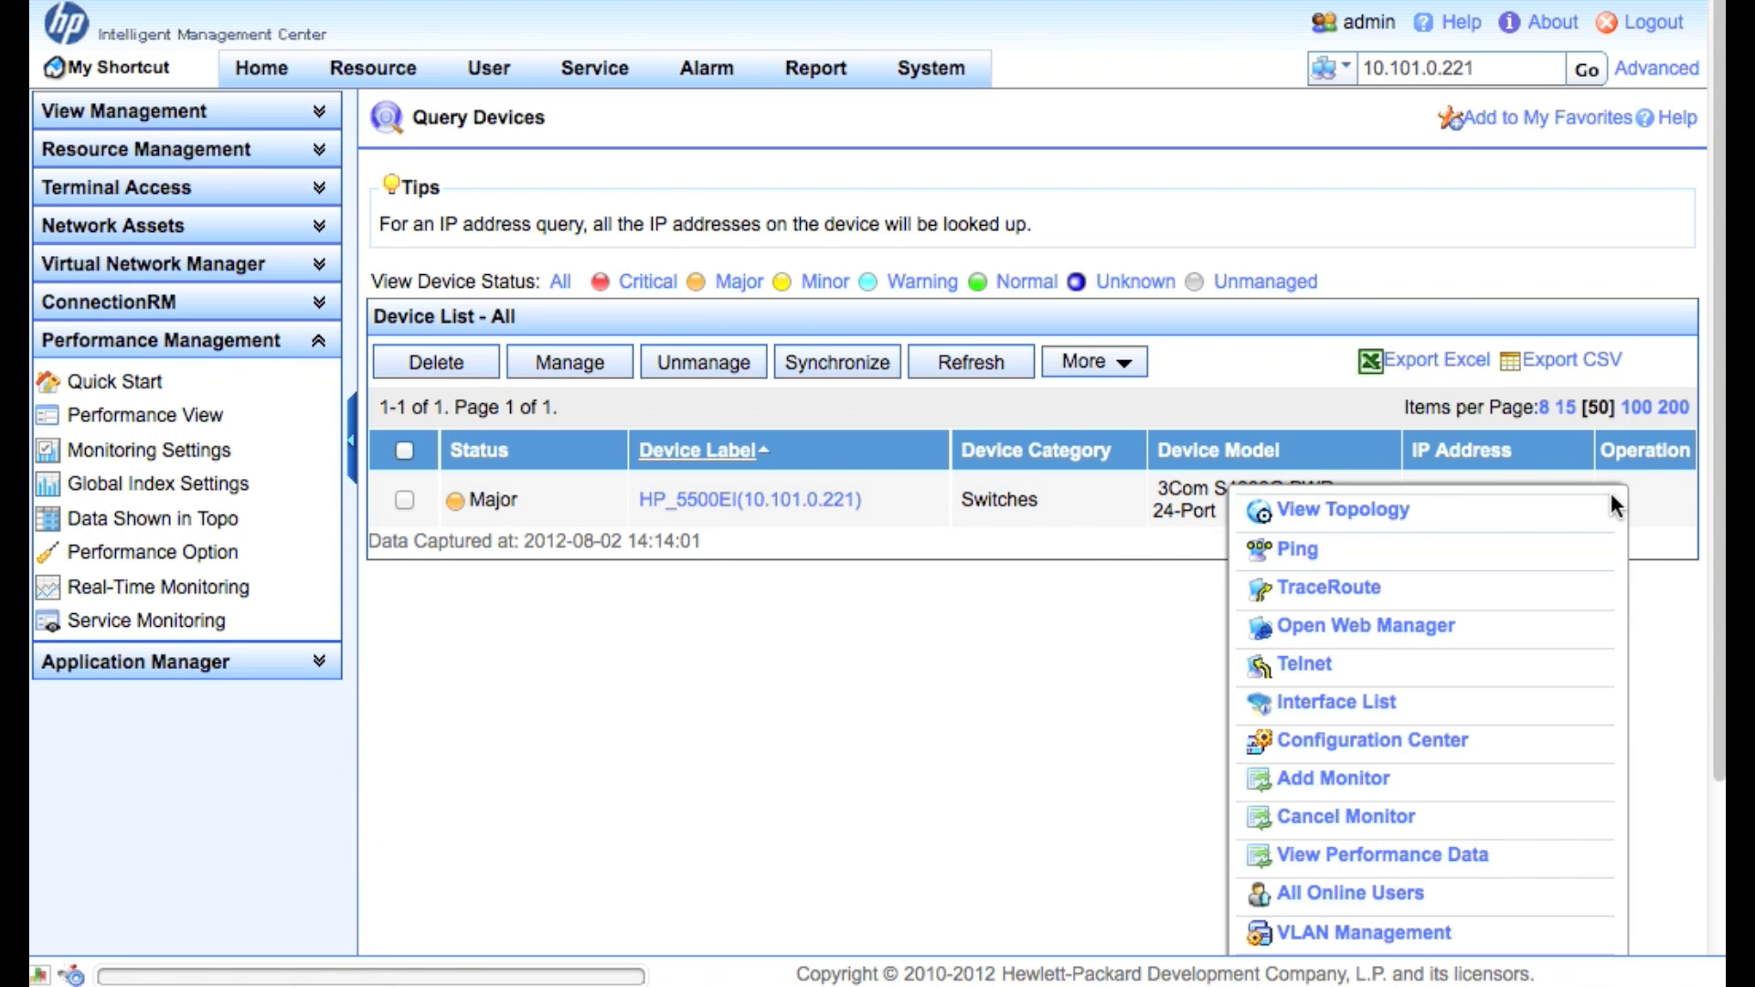
scroll(1531, 671, down, 3)
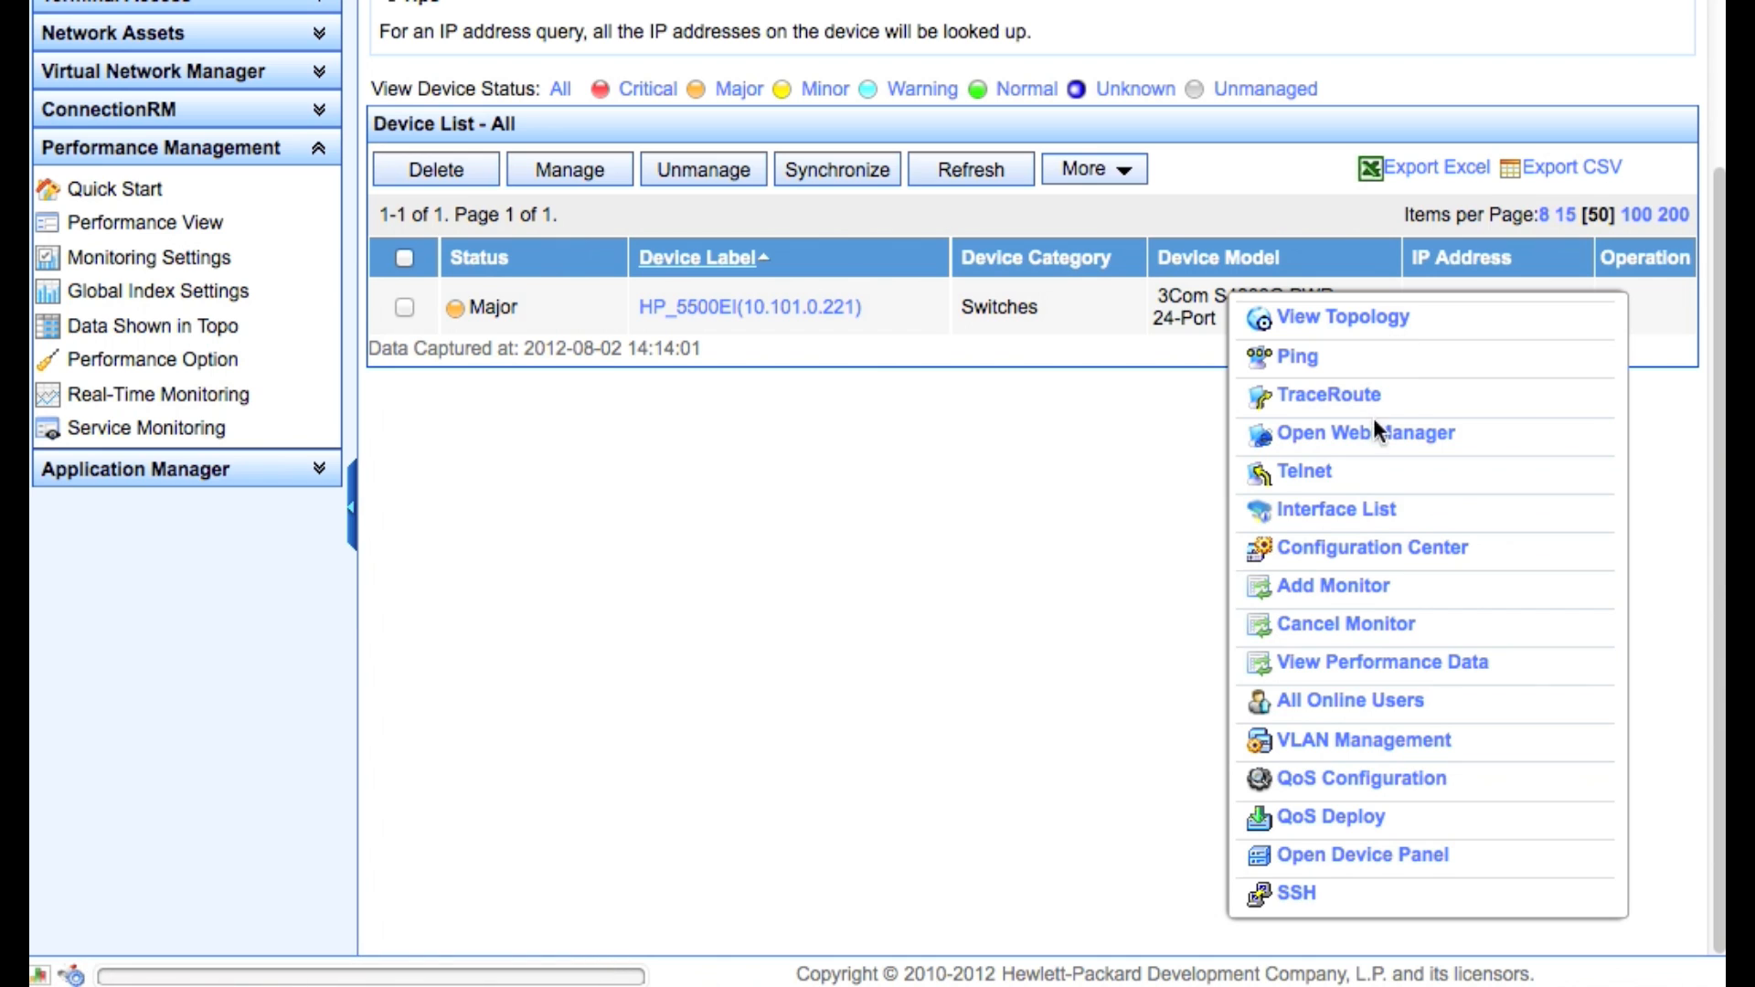
click(1386, 594)
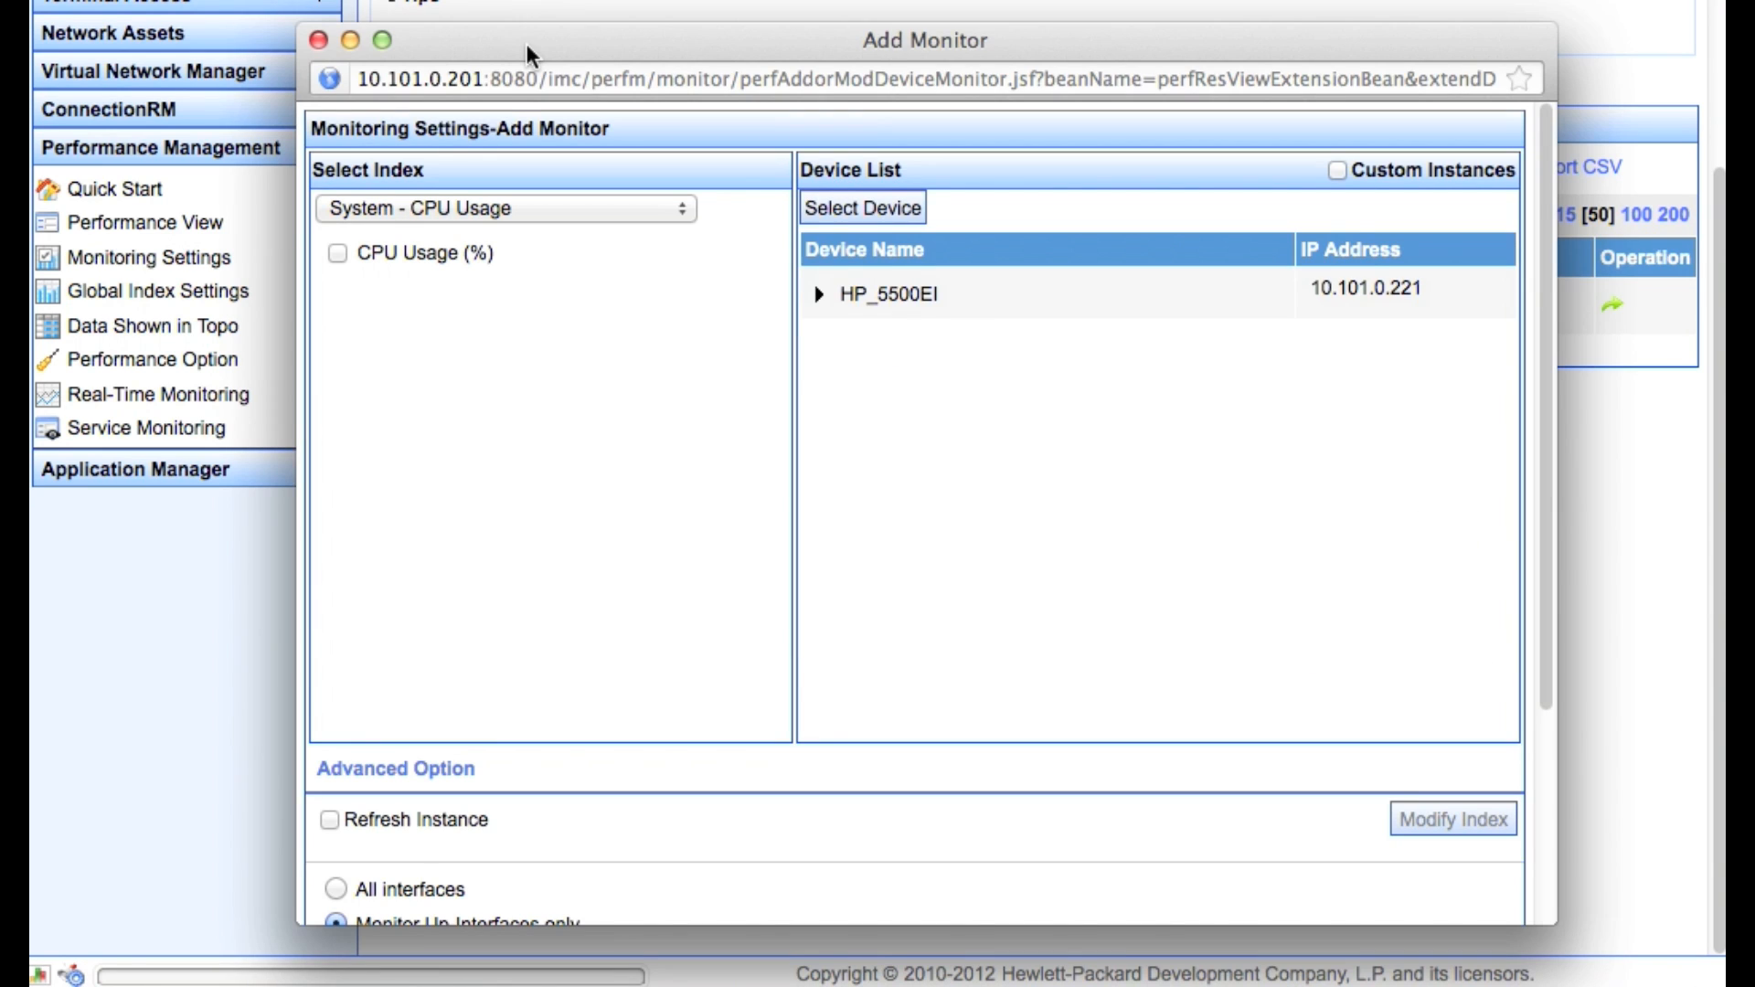
Add the System - Interface Statistics receiving/transmitting rate and bandwidth usage monitors to HP_5500EI
click(501, 211)
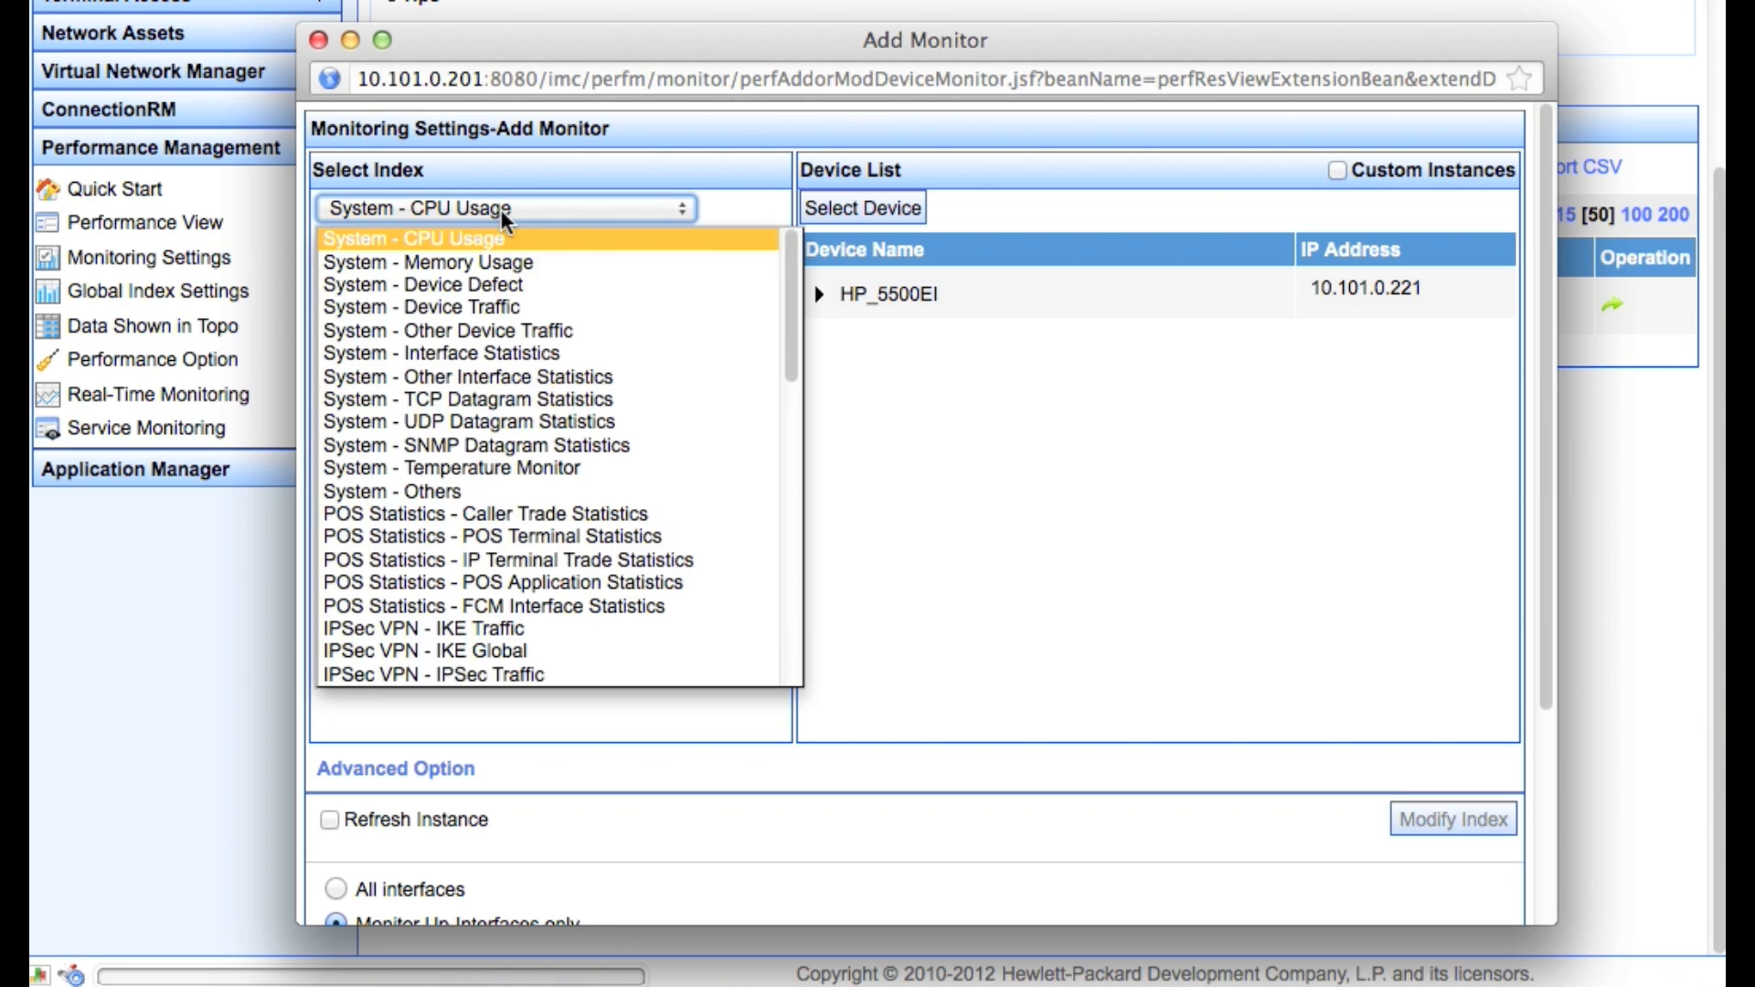
click(525, 355)
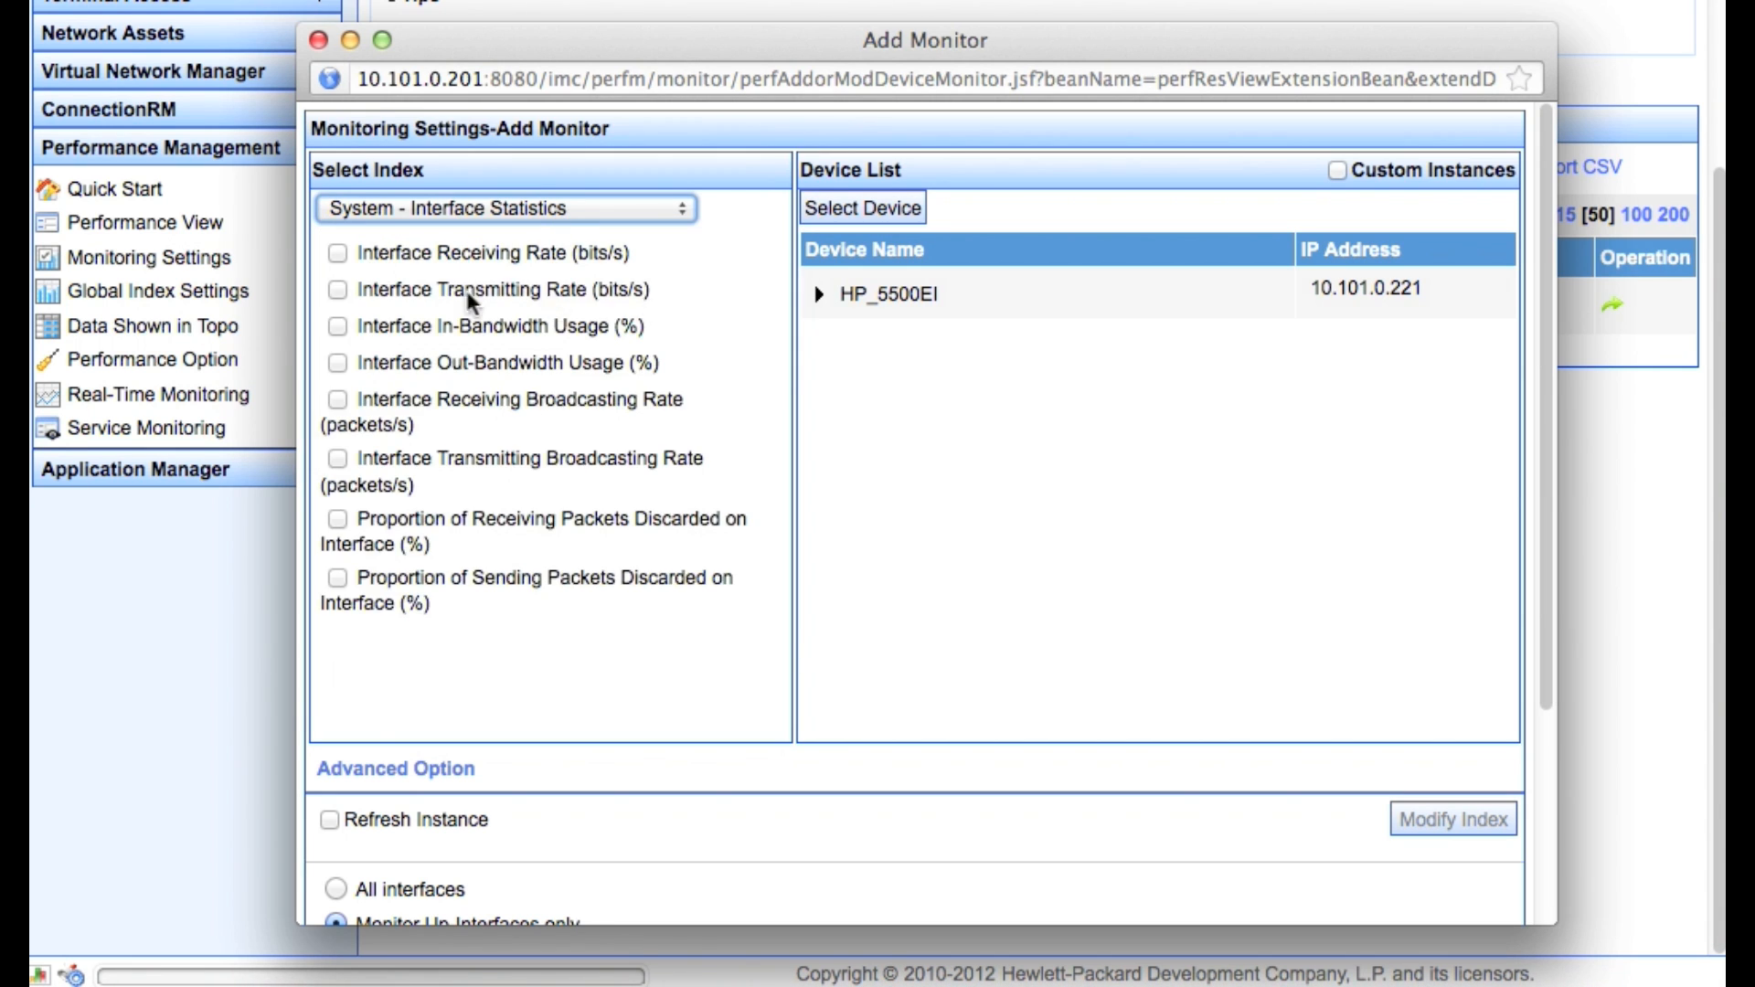
click(338, 253)
click(339, 291)
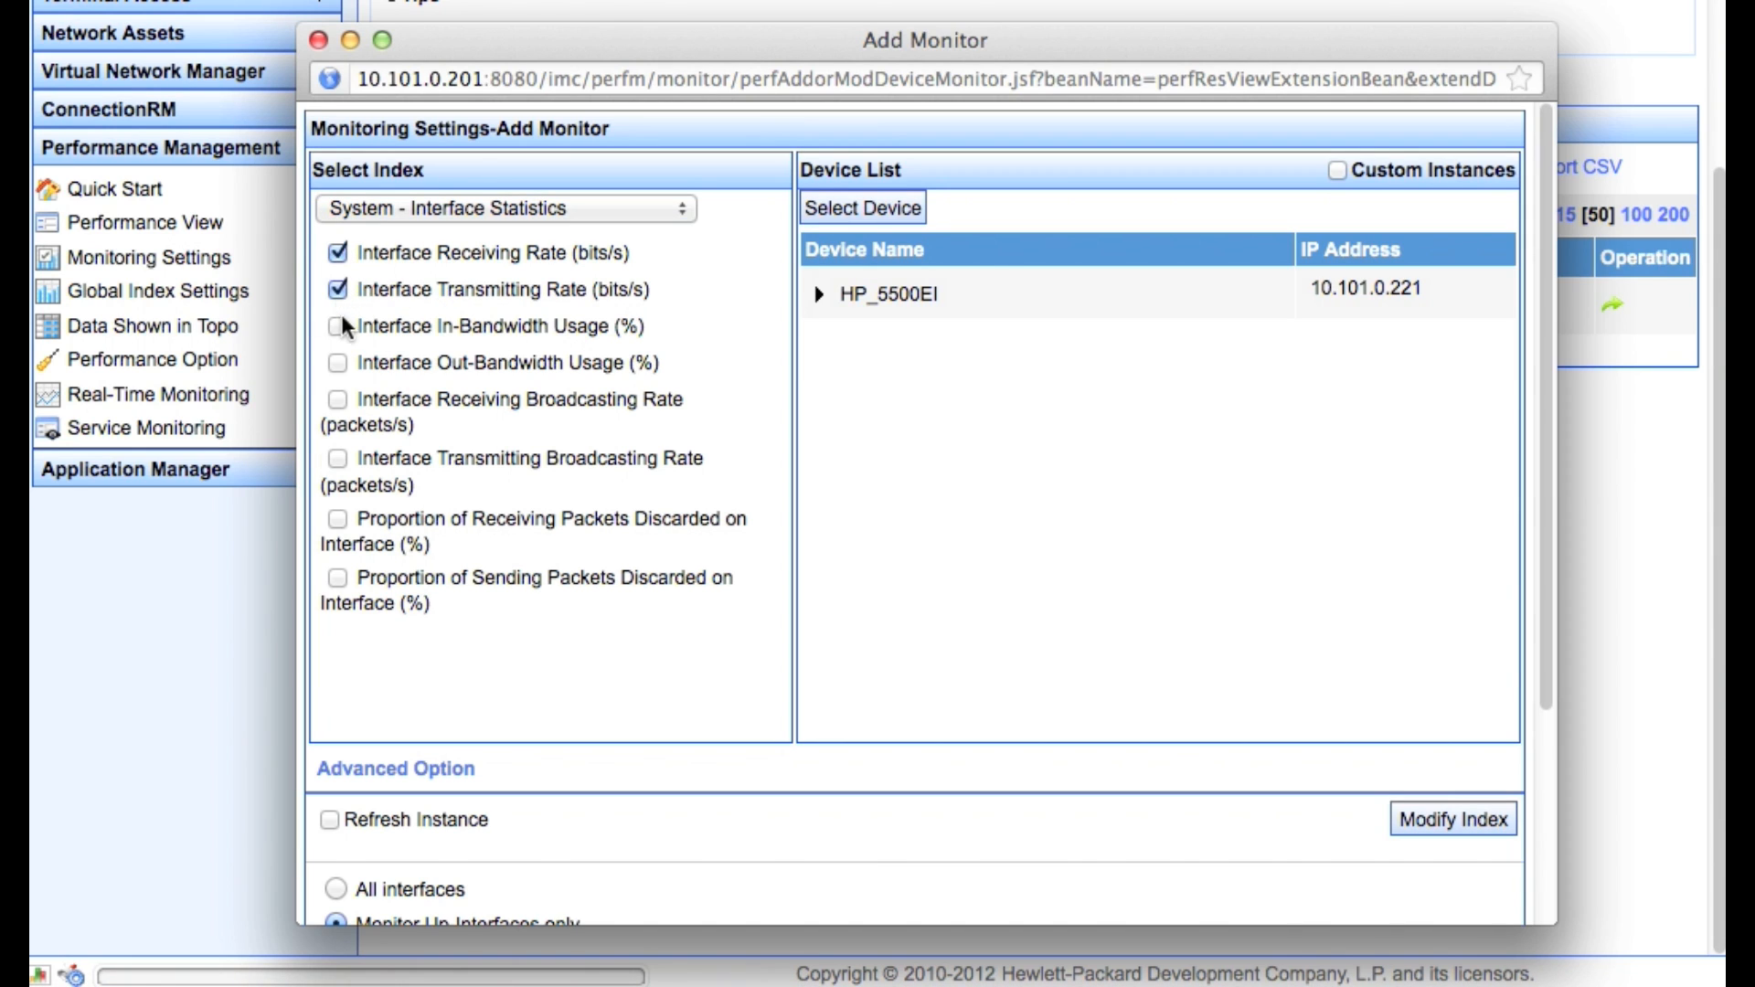
click(339, 325)
scroll(947, 623, down, 5)
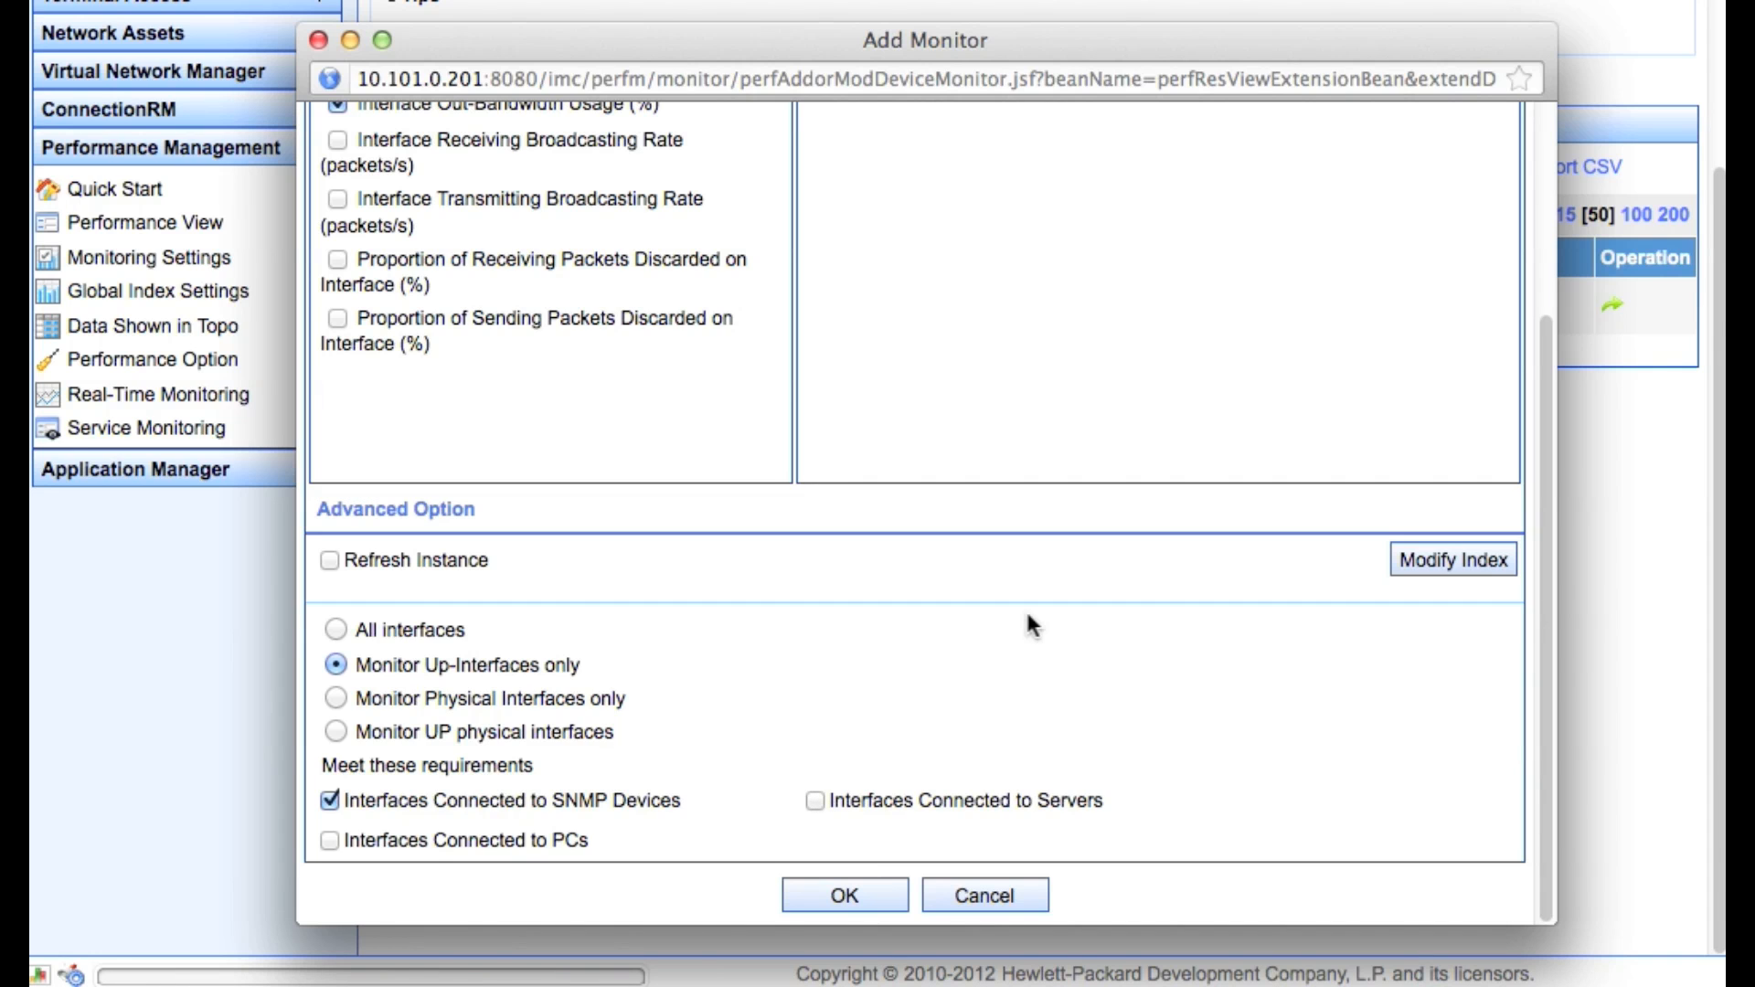
scroll(1328, 454, up, 5)
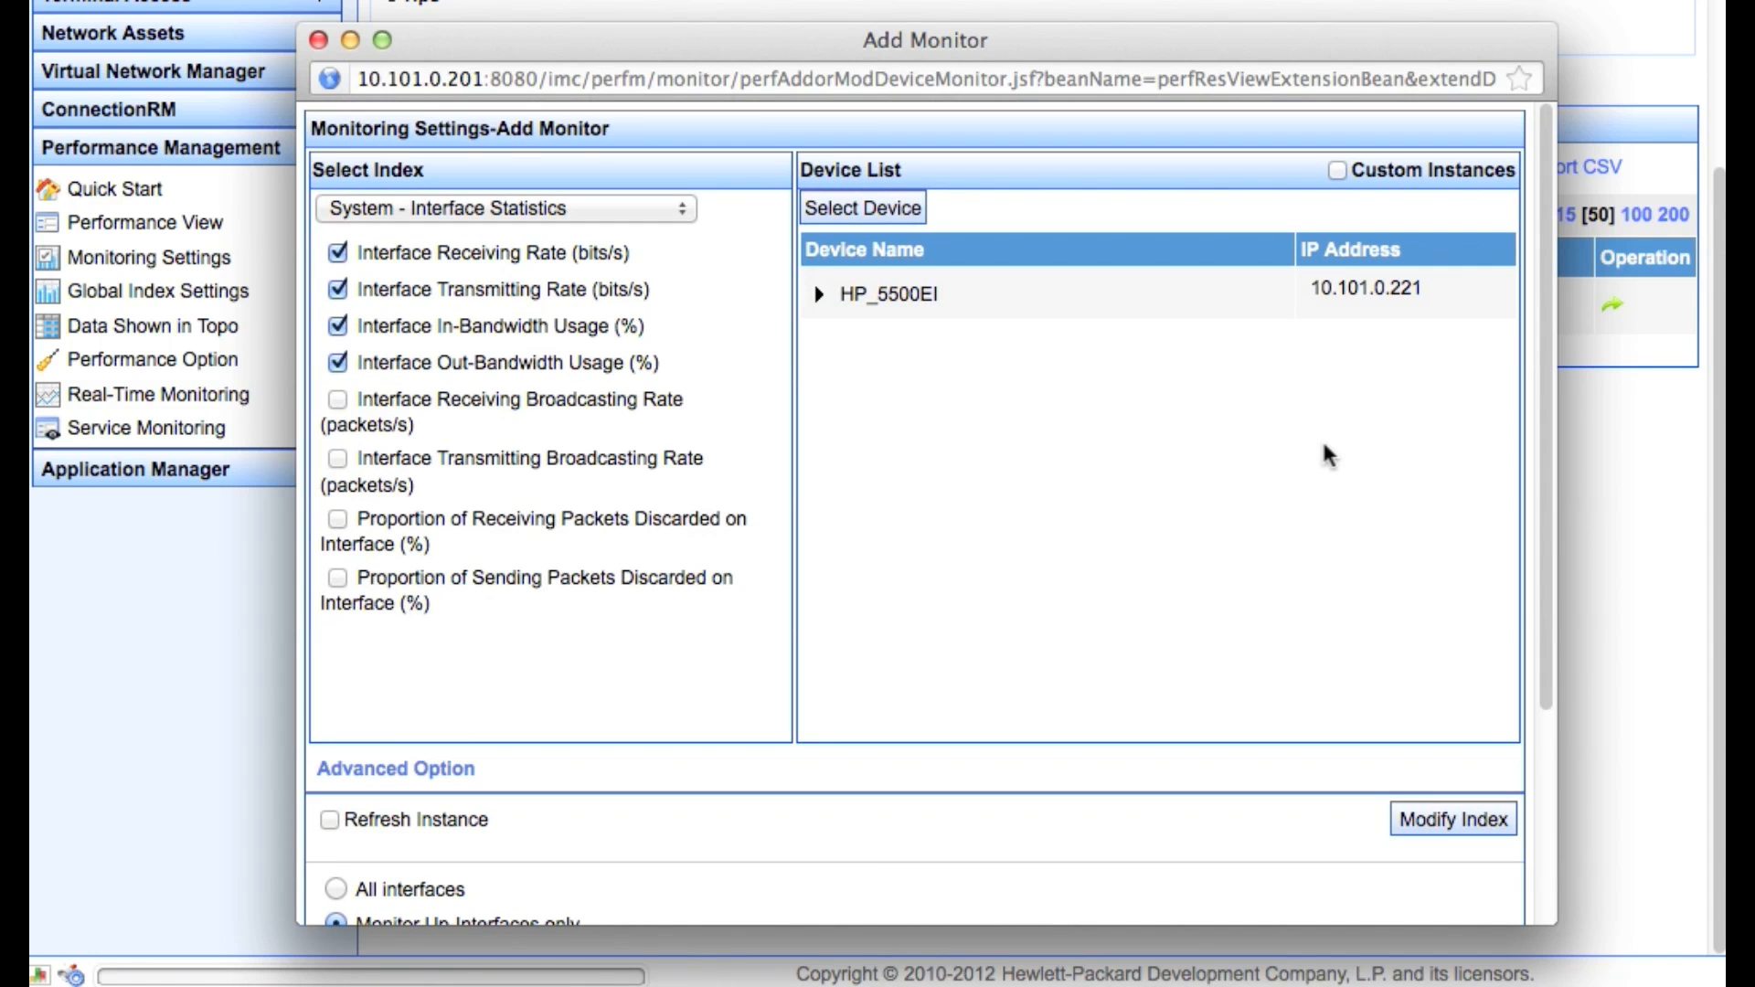
scroll(1328, 454, down, 5)
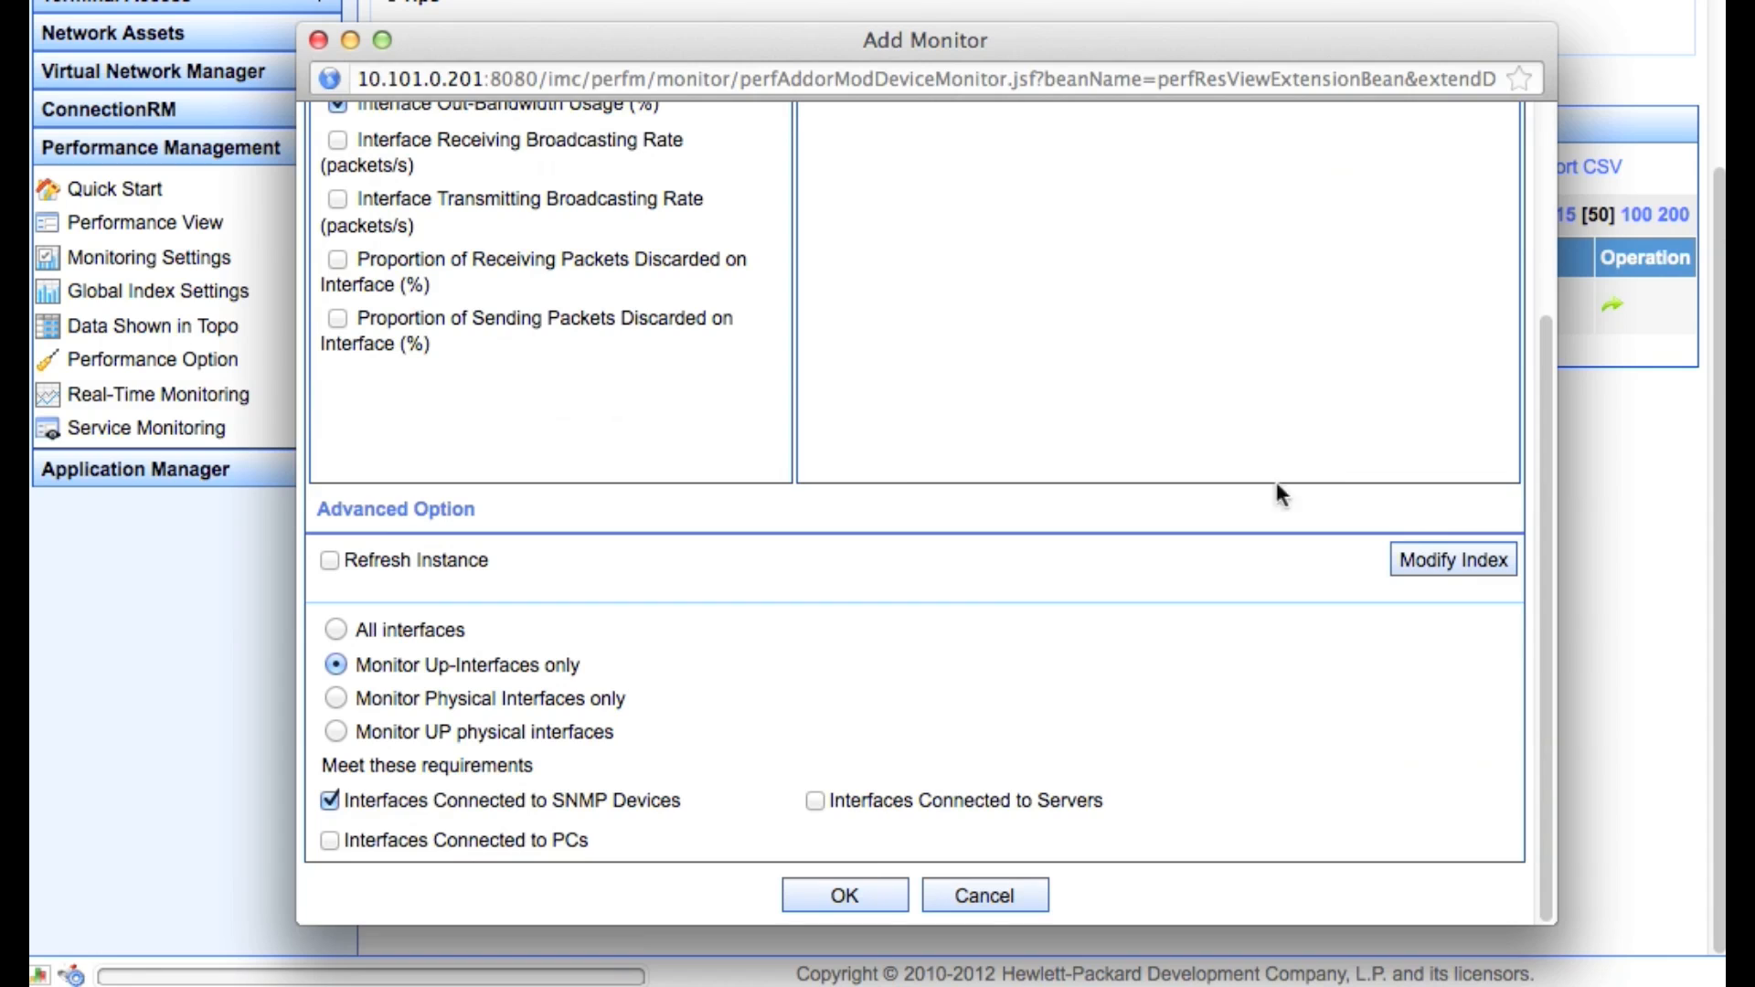
click(848, 895)
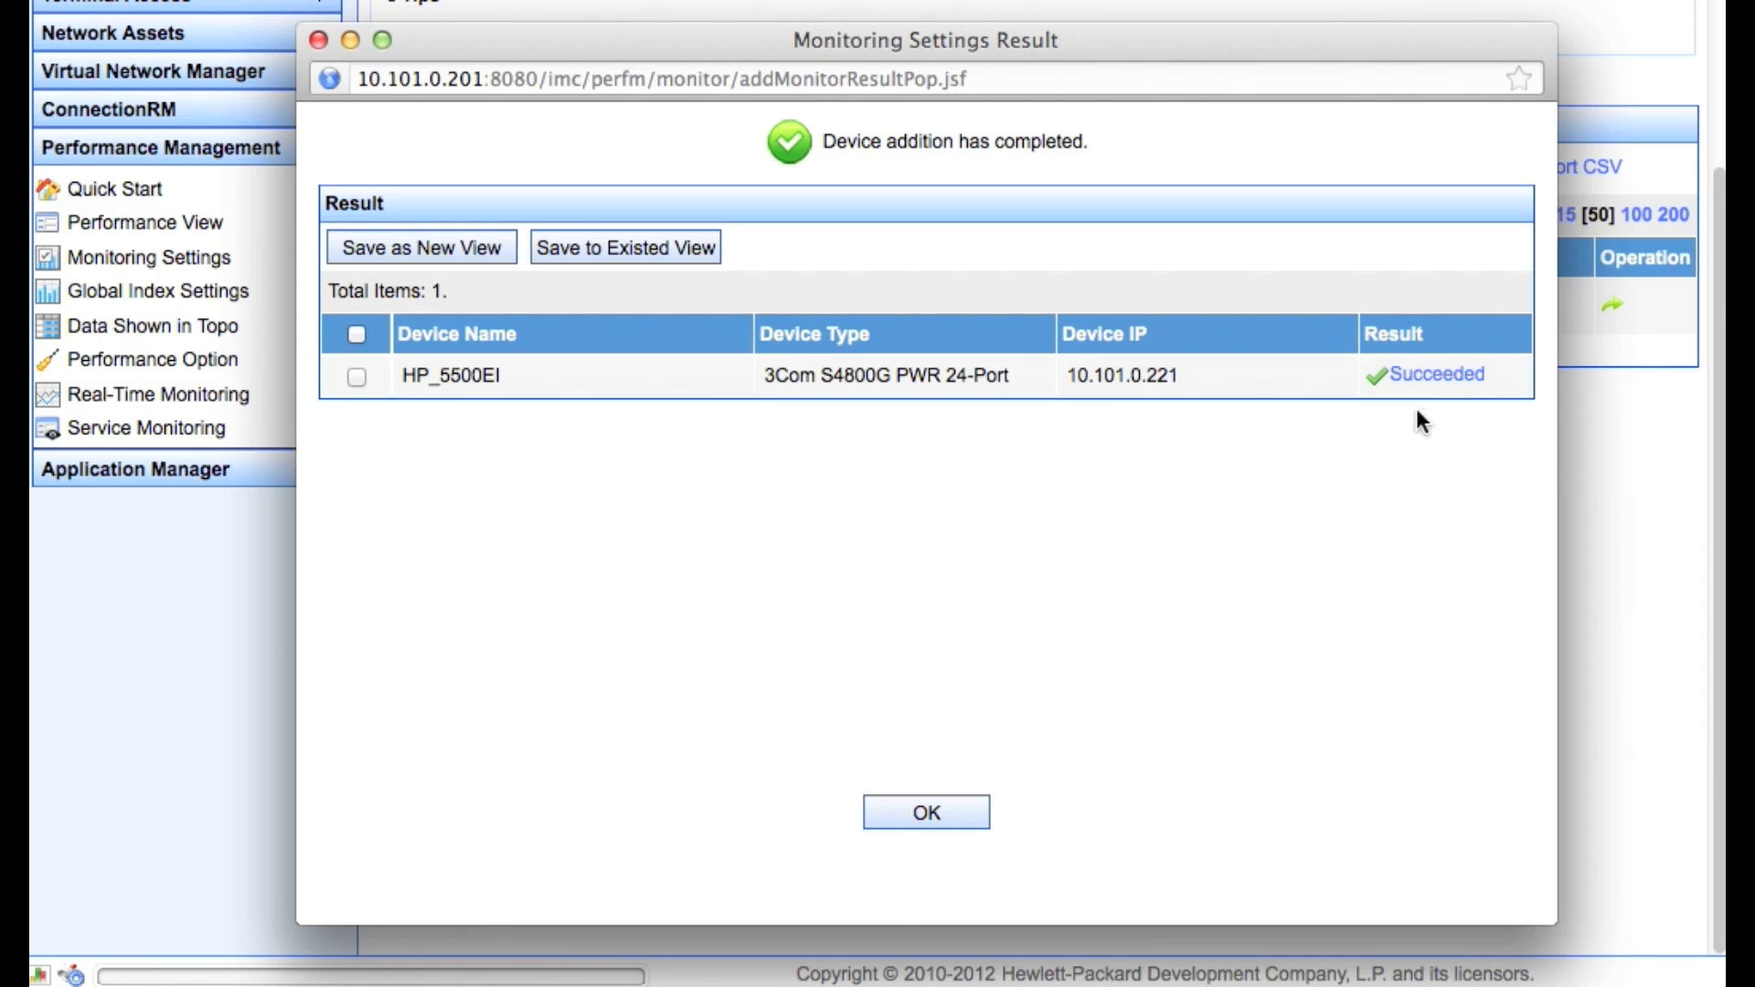
Review HP_5500EI's per-interface Interface Receiving Rate results, then close the results window
click(1439, 377)
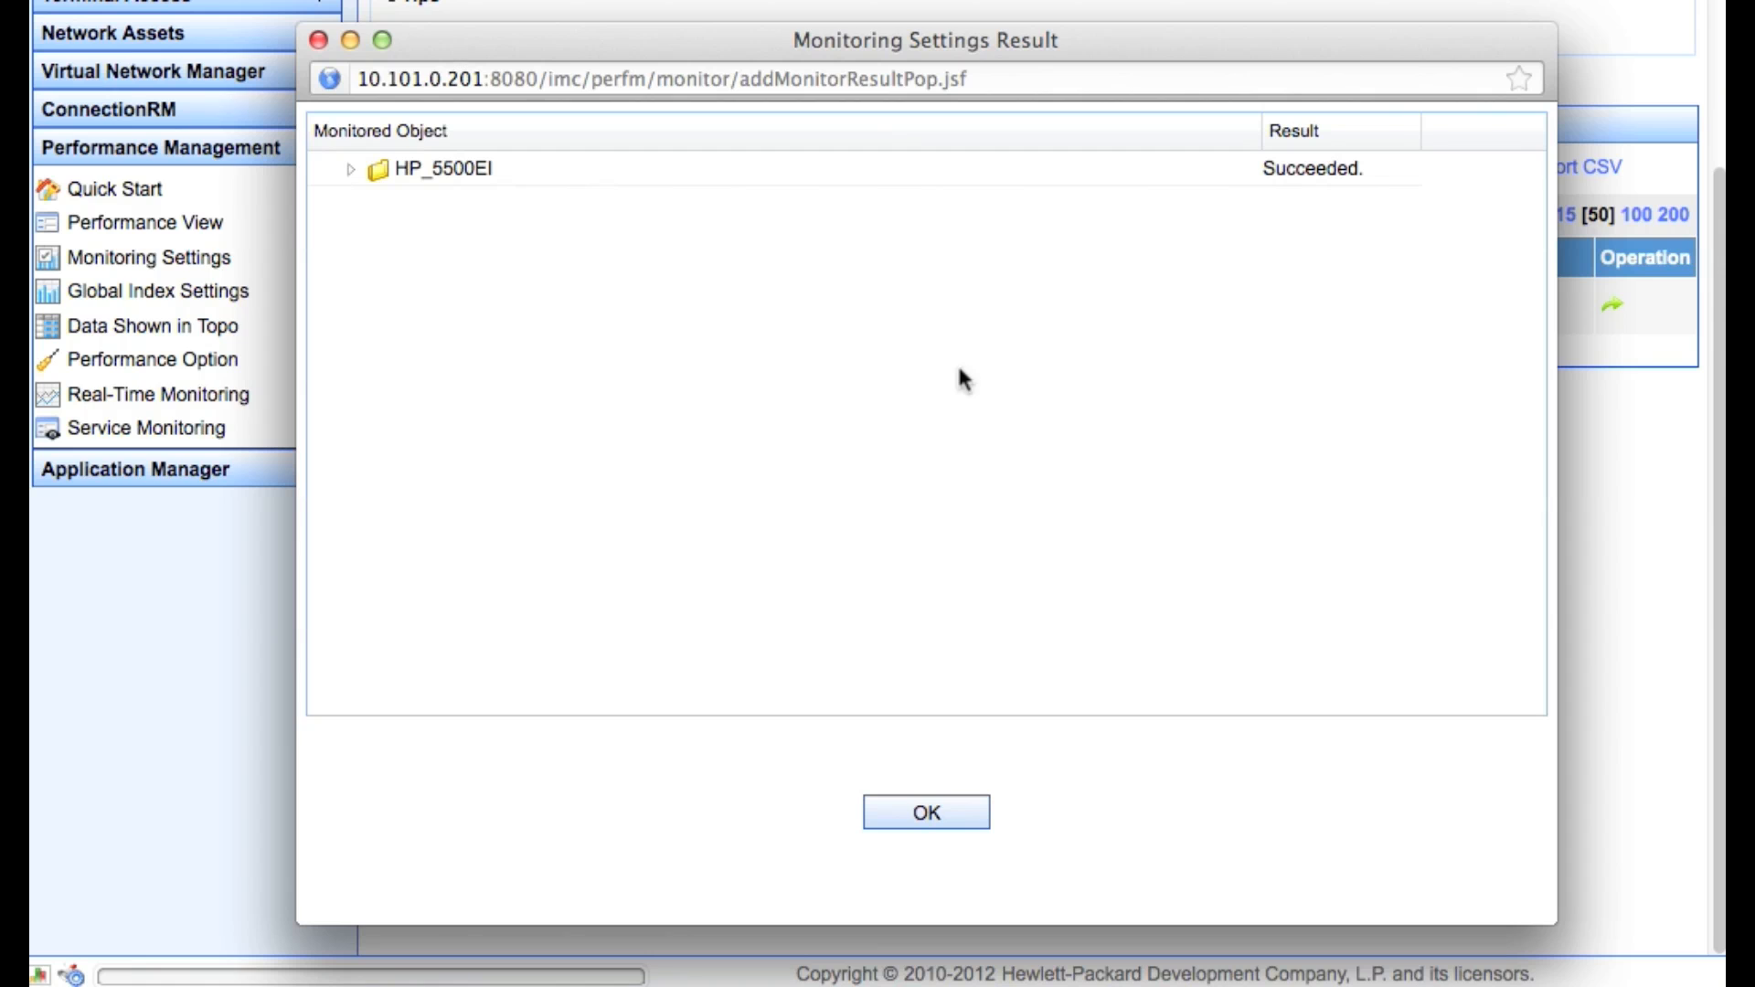
click(350, 170)
click(380, 205)
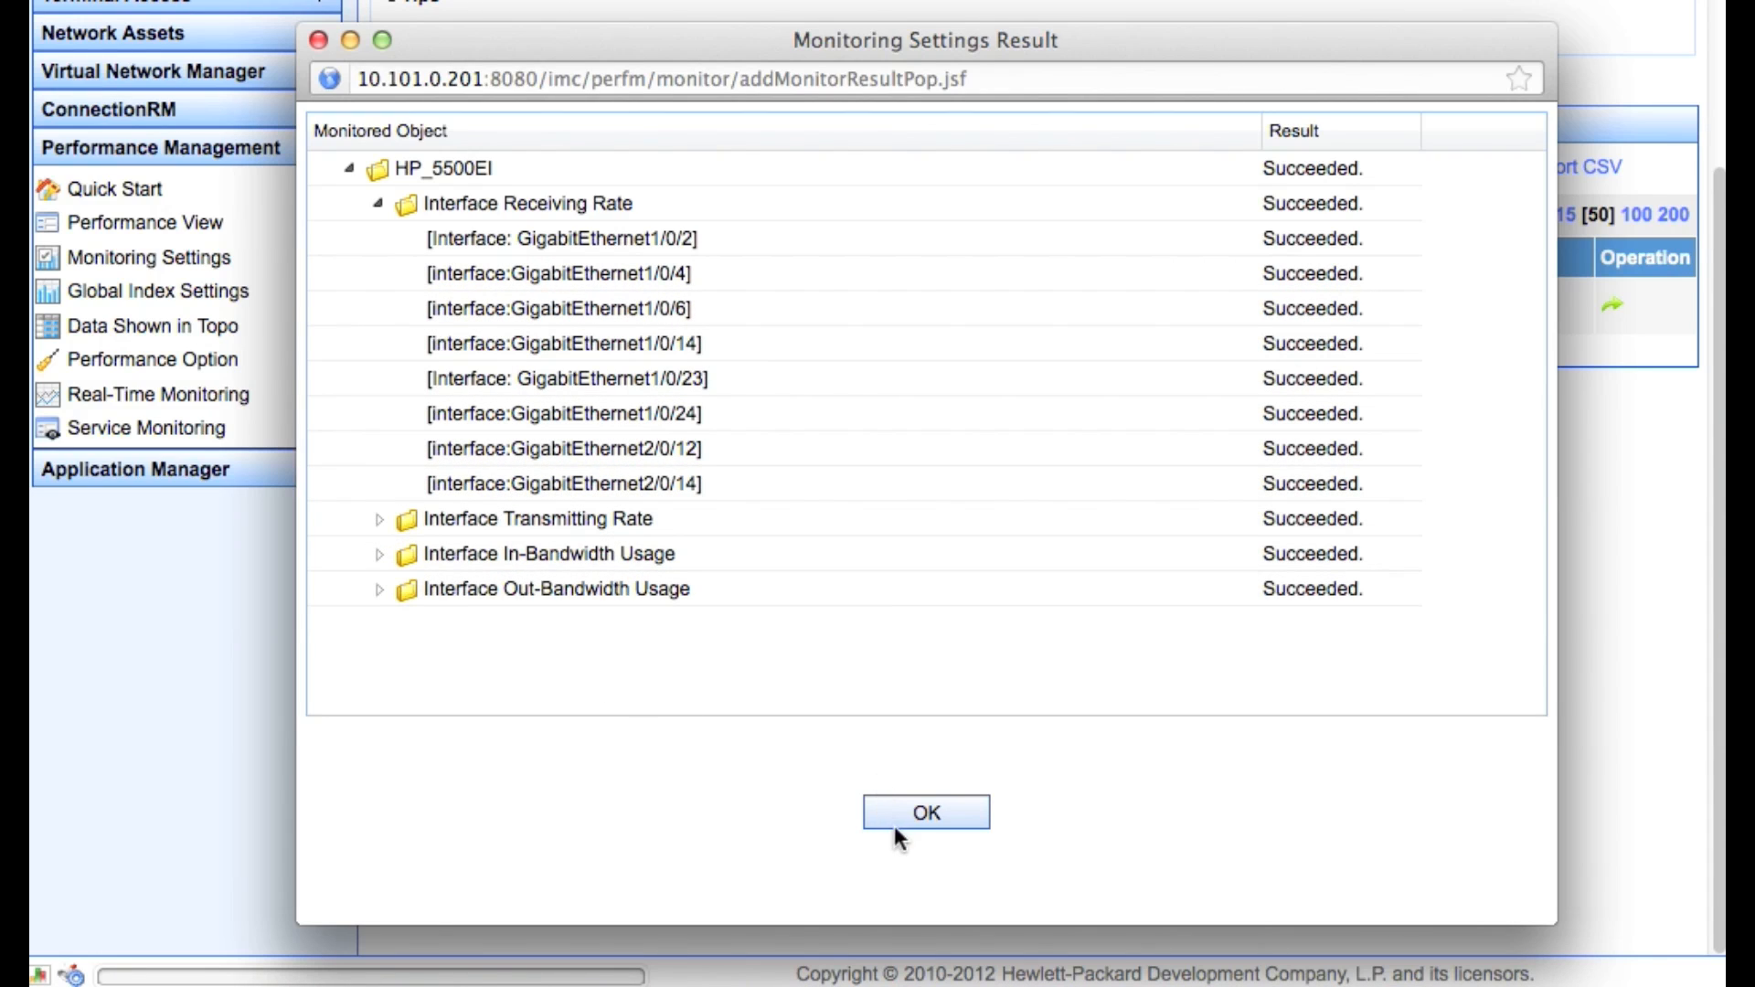
click(929, 814)
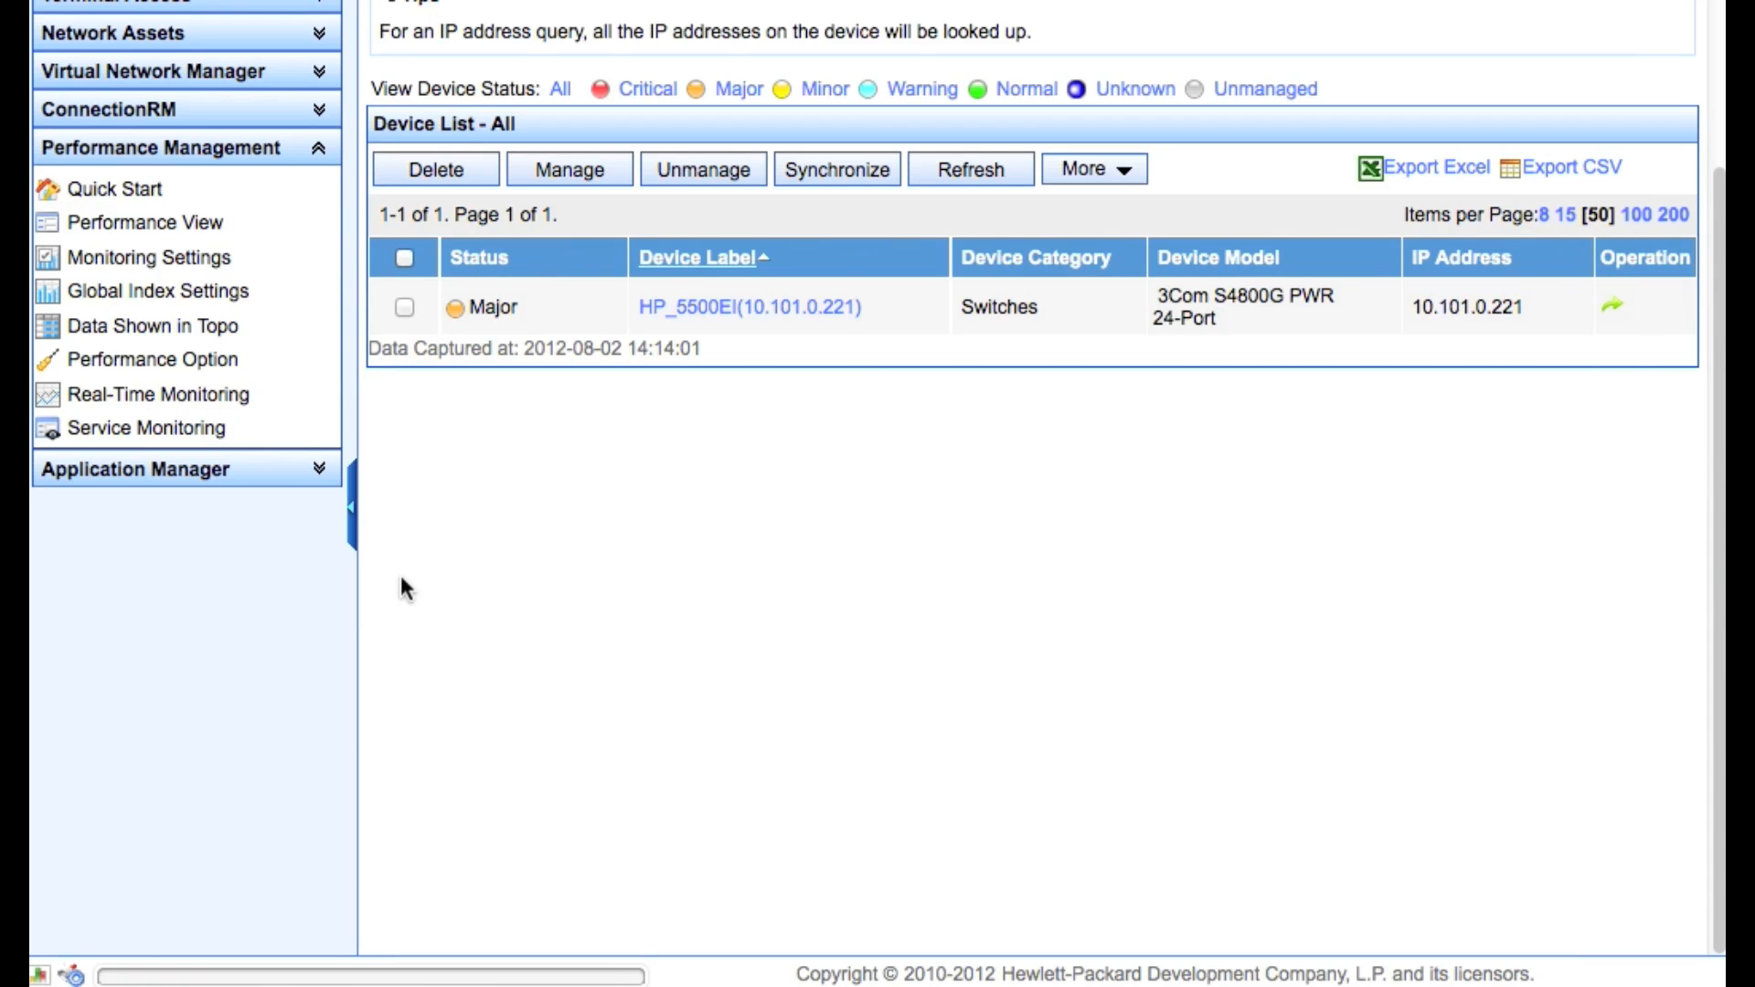
Go to the Performance Management Performance View list and show the available view types
scroll(501, 574, up, 2)
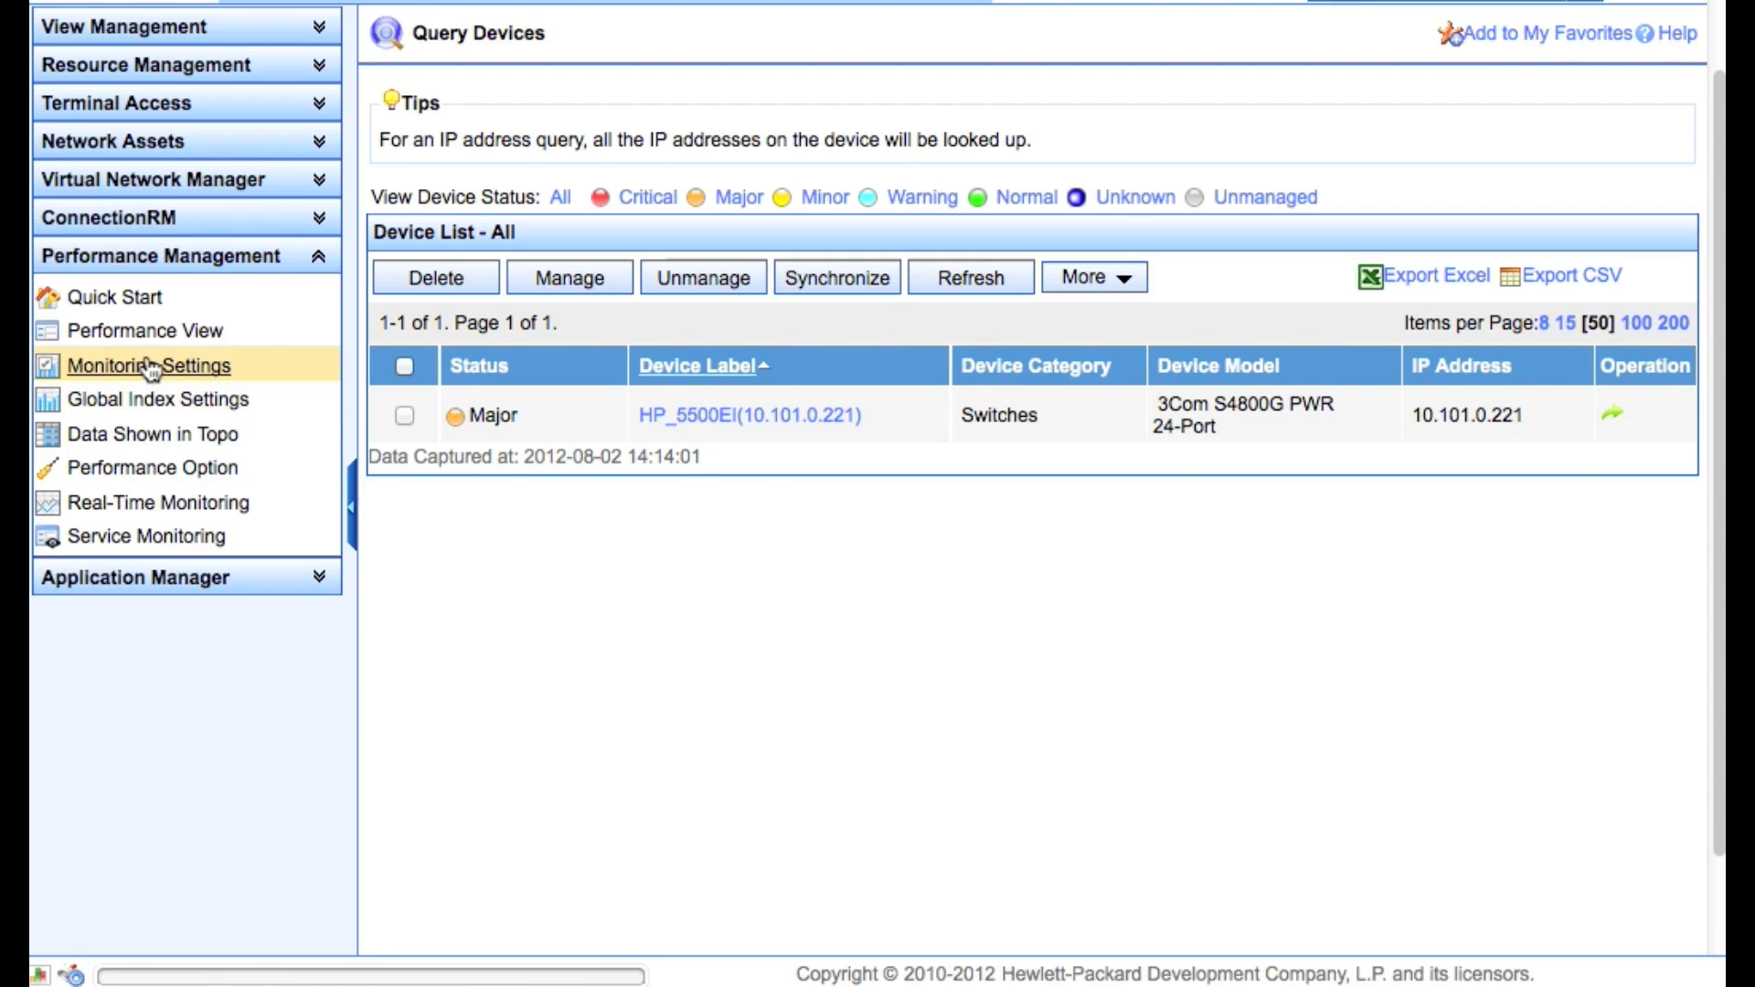
click(117, 300)
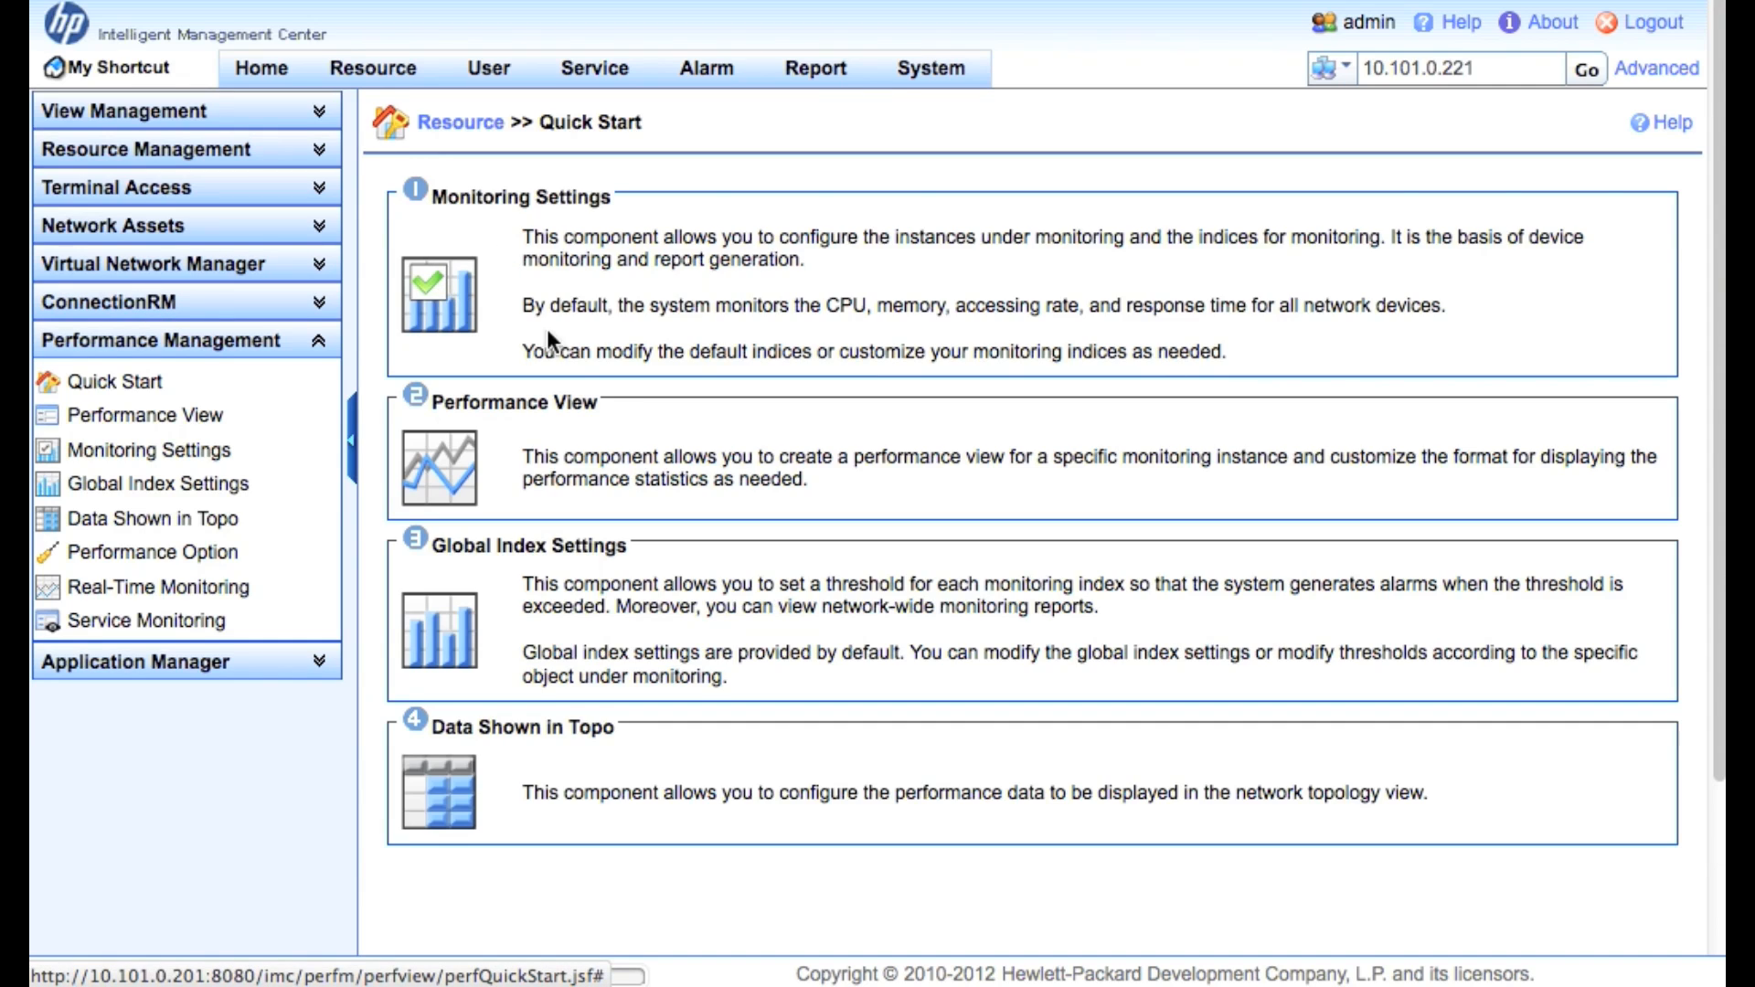
click(432, 471)
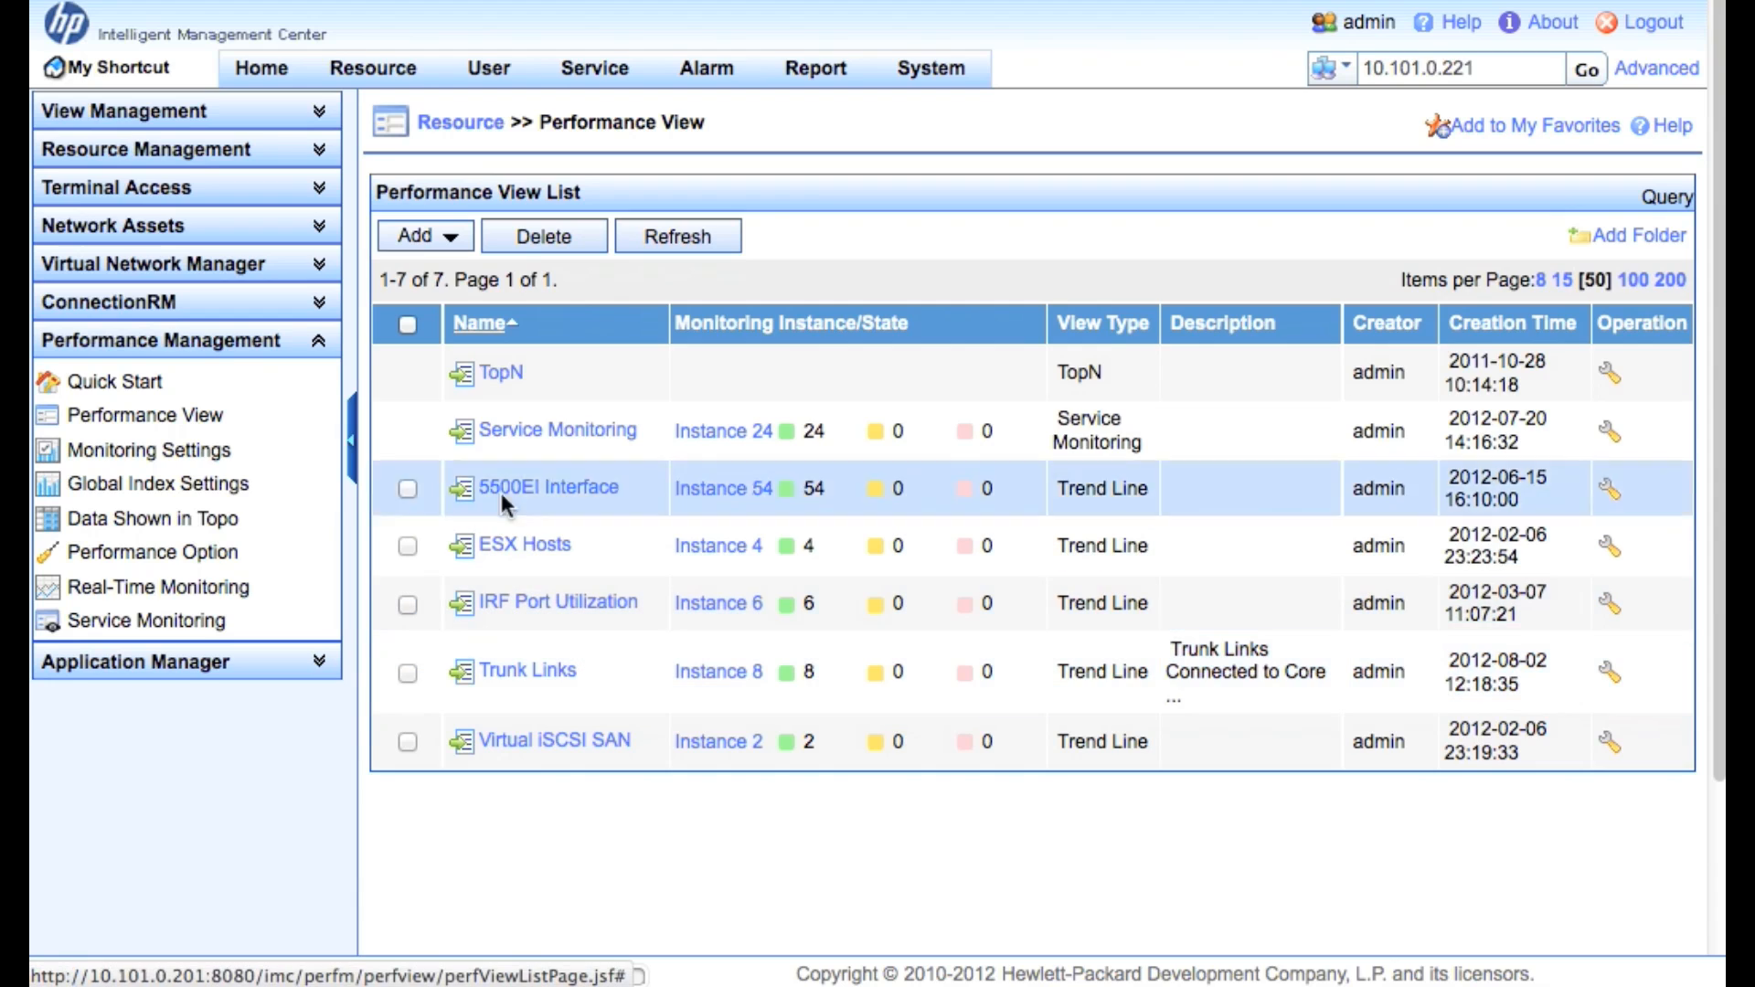
click(448, 240)
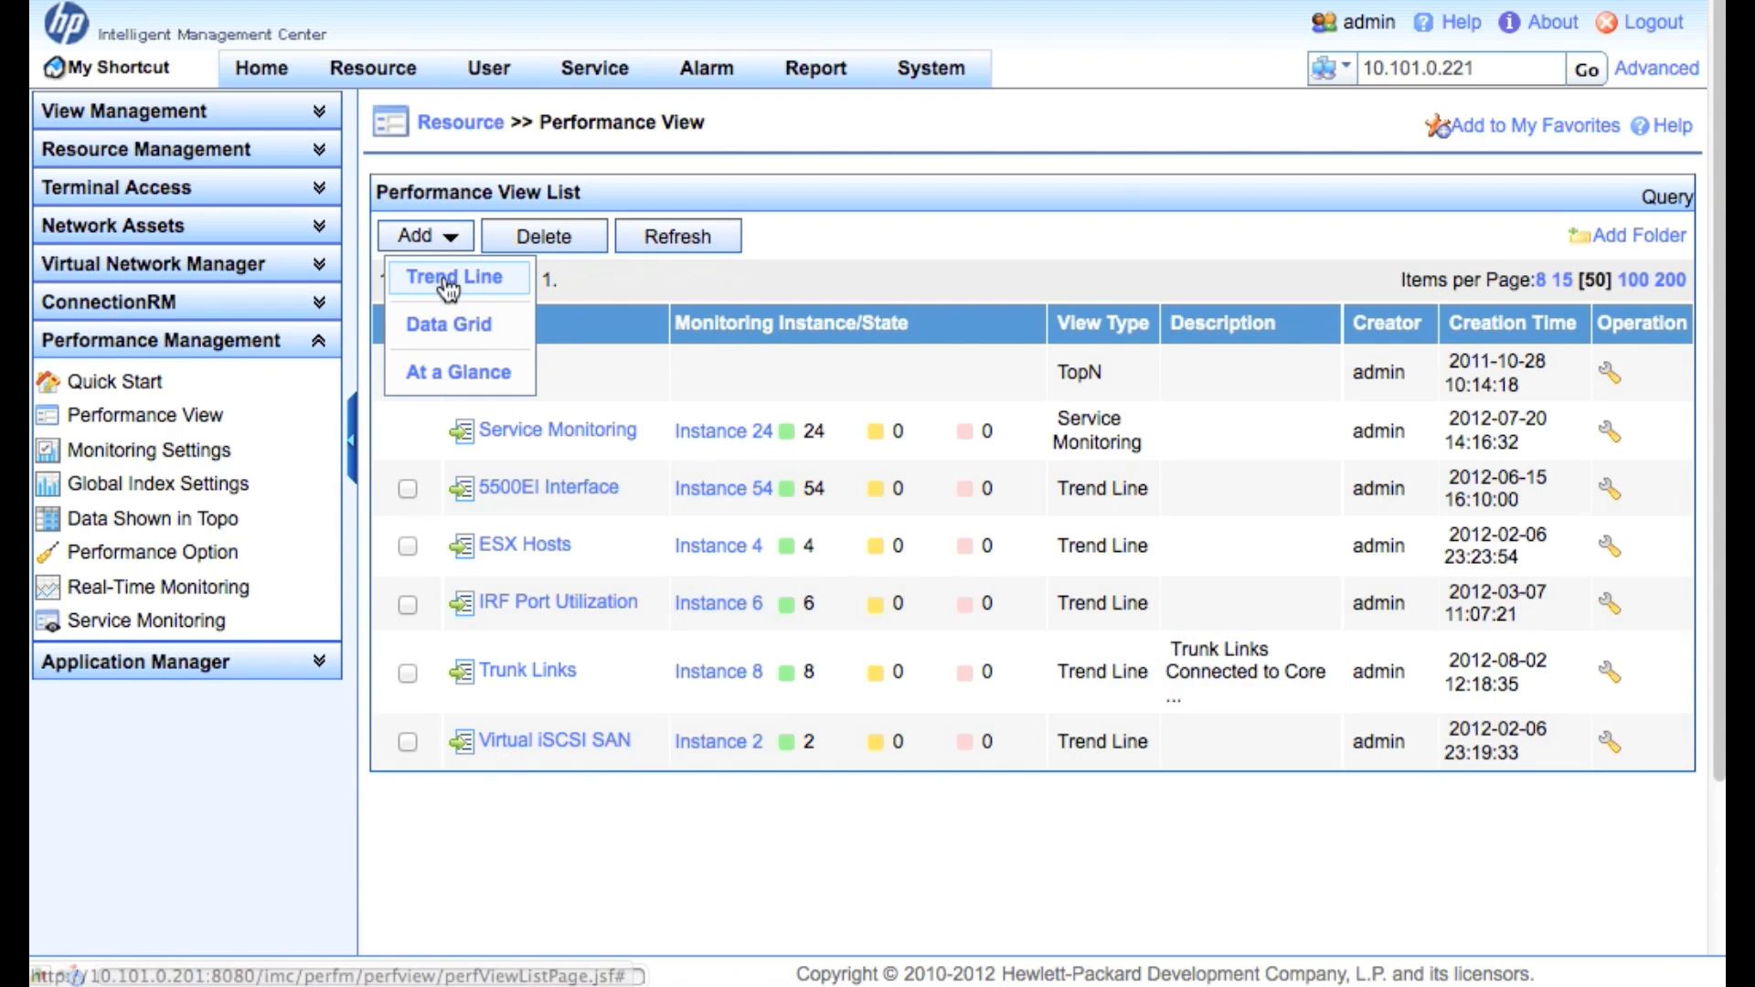
Create a Trend Line view with the four System - Interface Statistics rate and bandwidth indexes
click(505, 289)
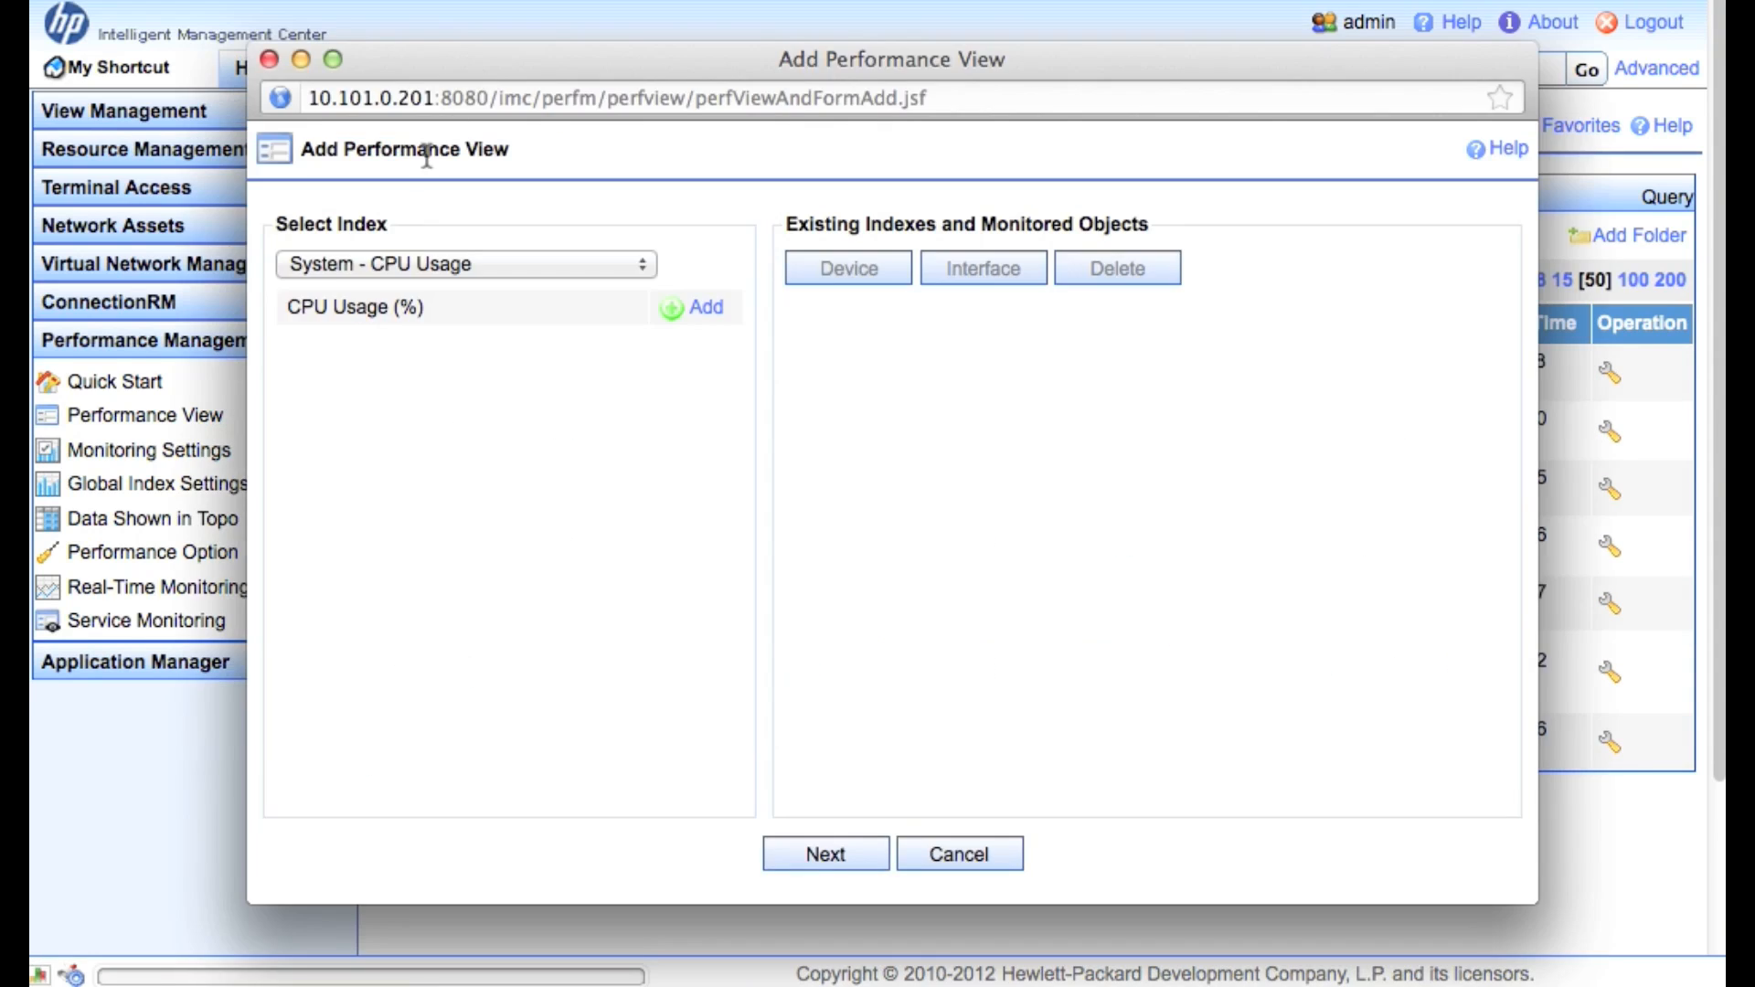
click(397, 267)
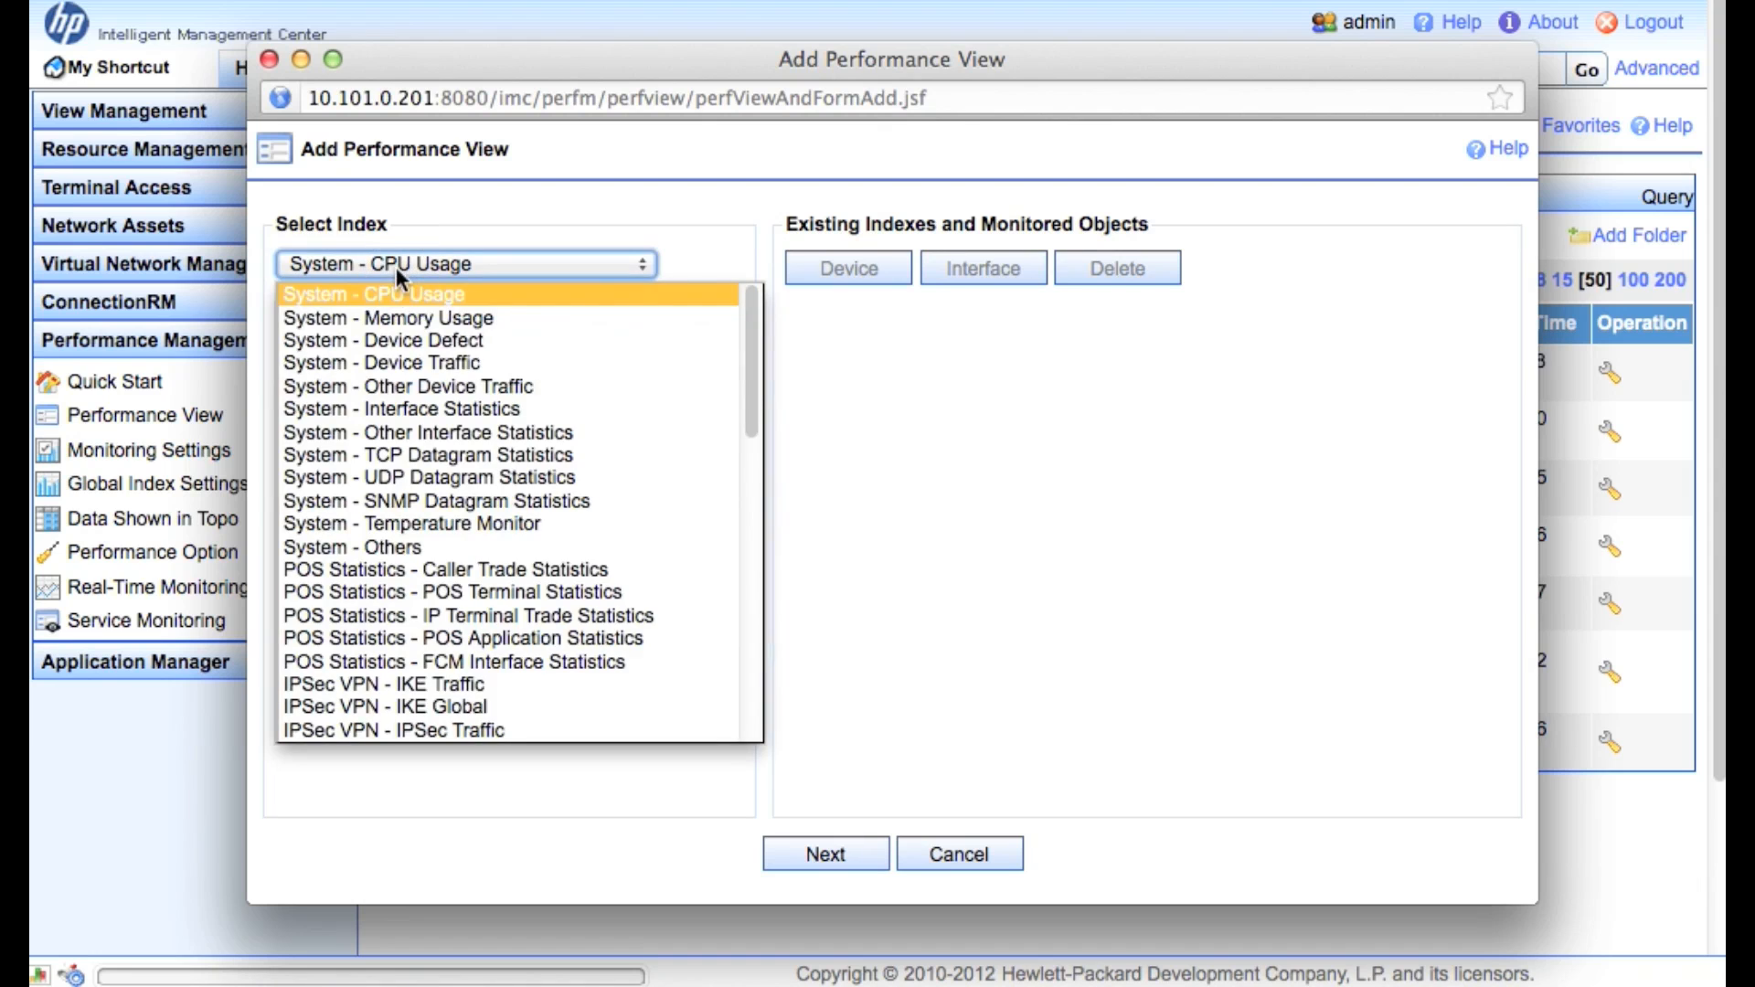
click(437, 410)
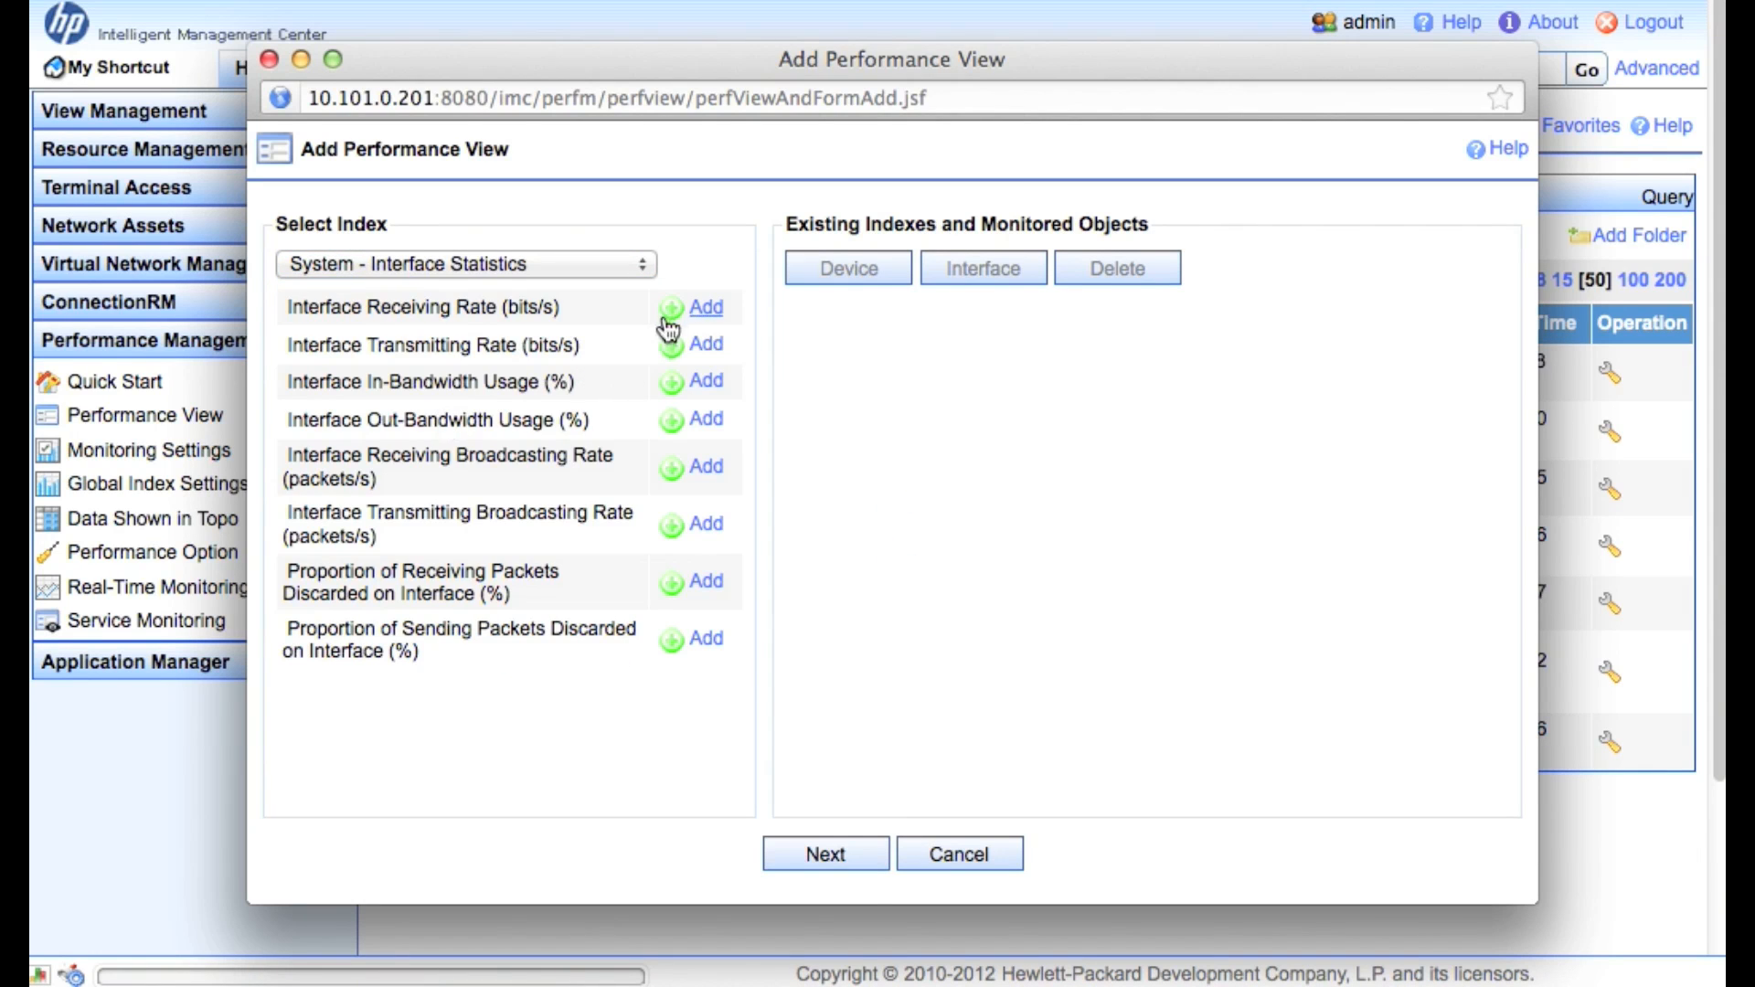
click(718, 320)
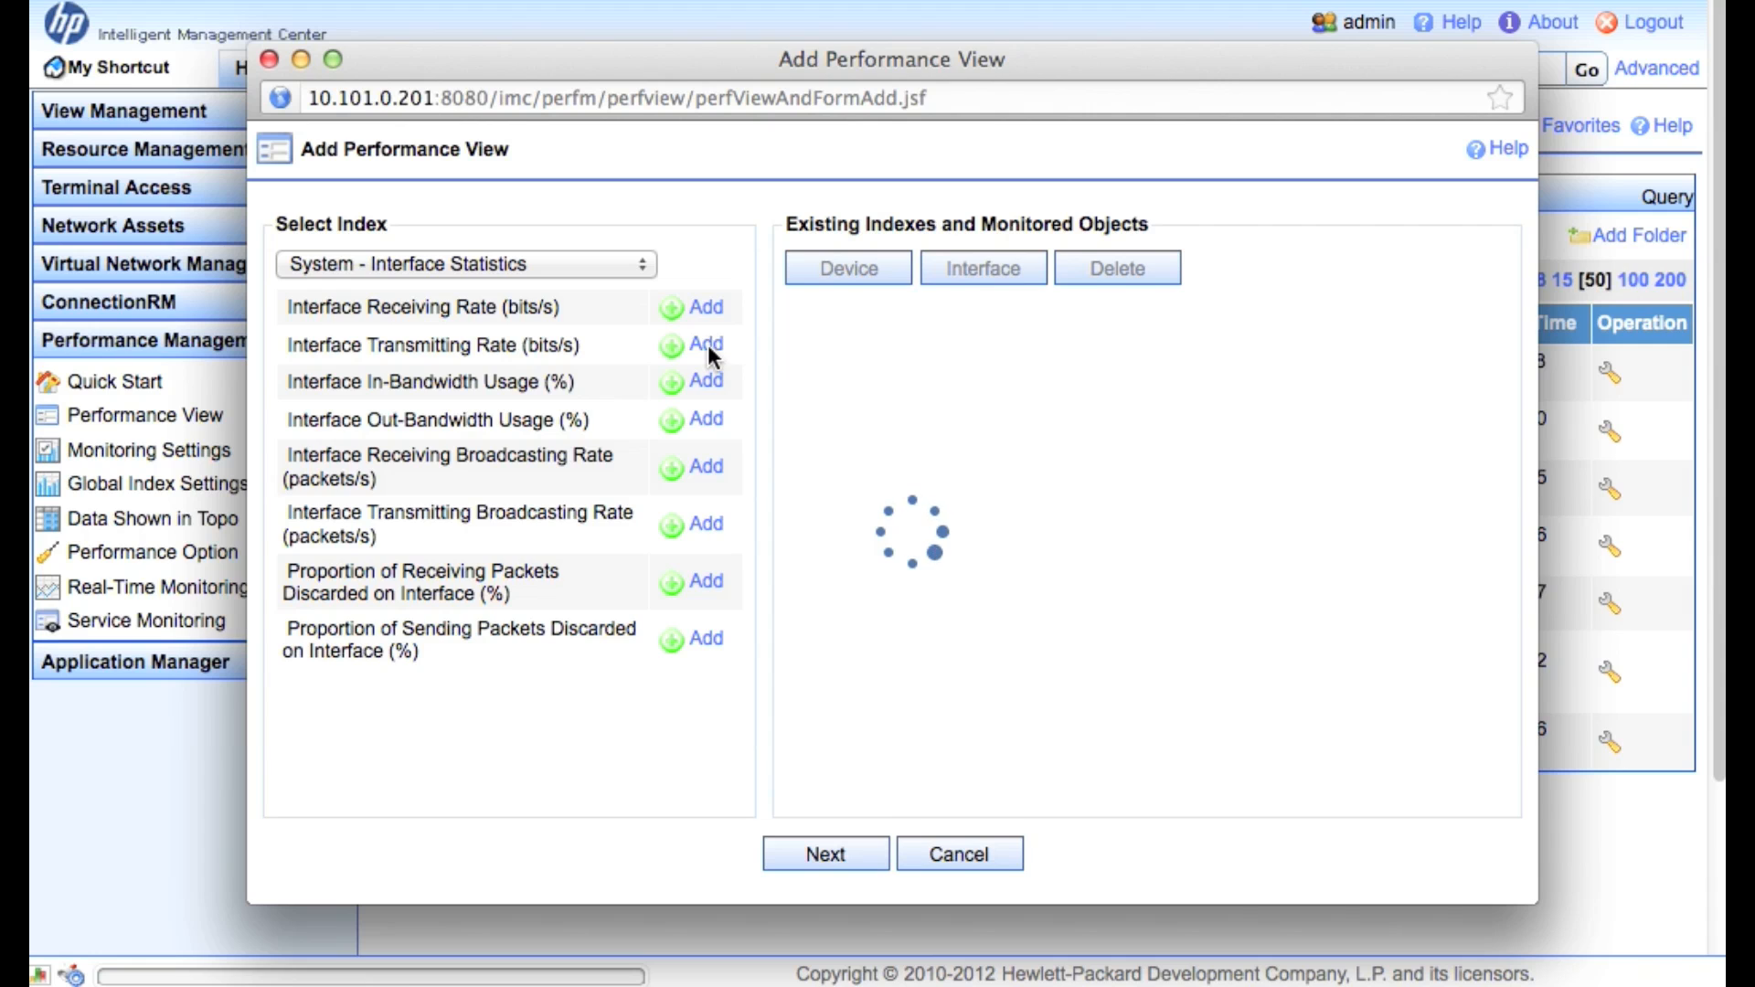
click(709, 348)
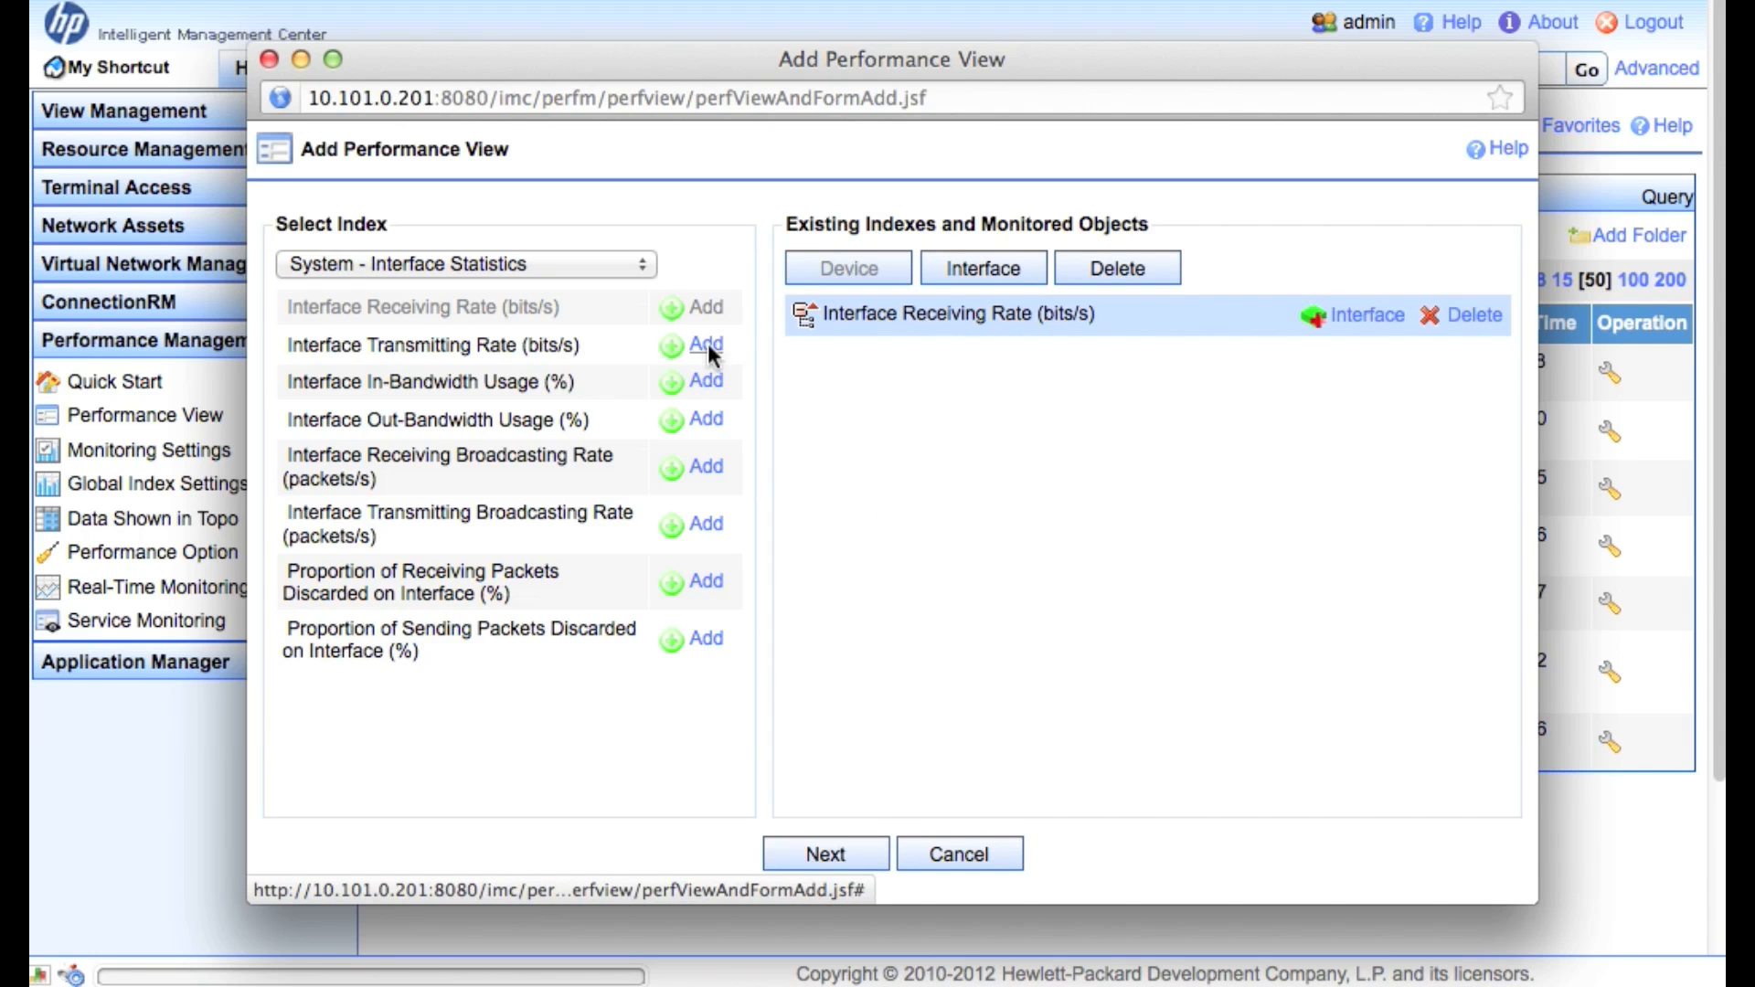
click(709, 380)
click(708, 421)
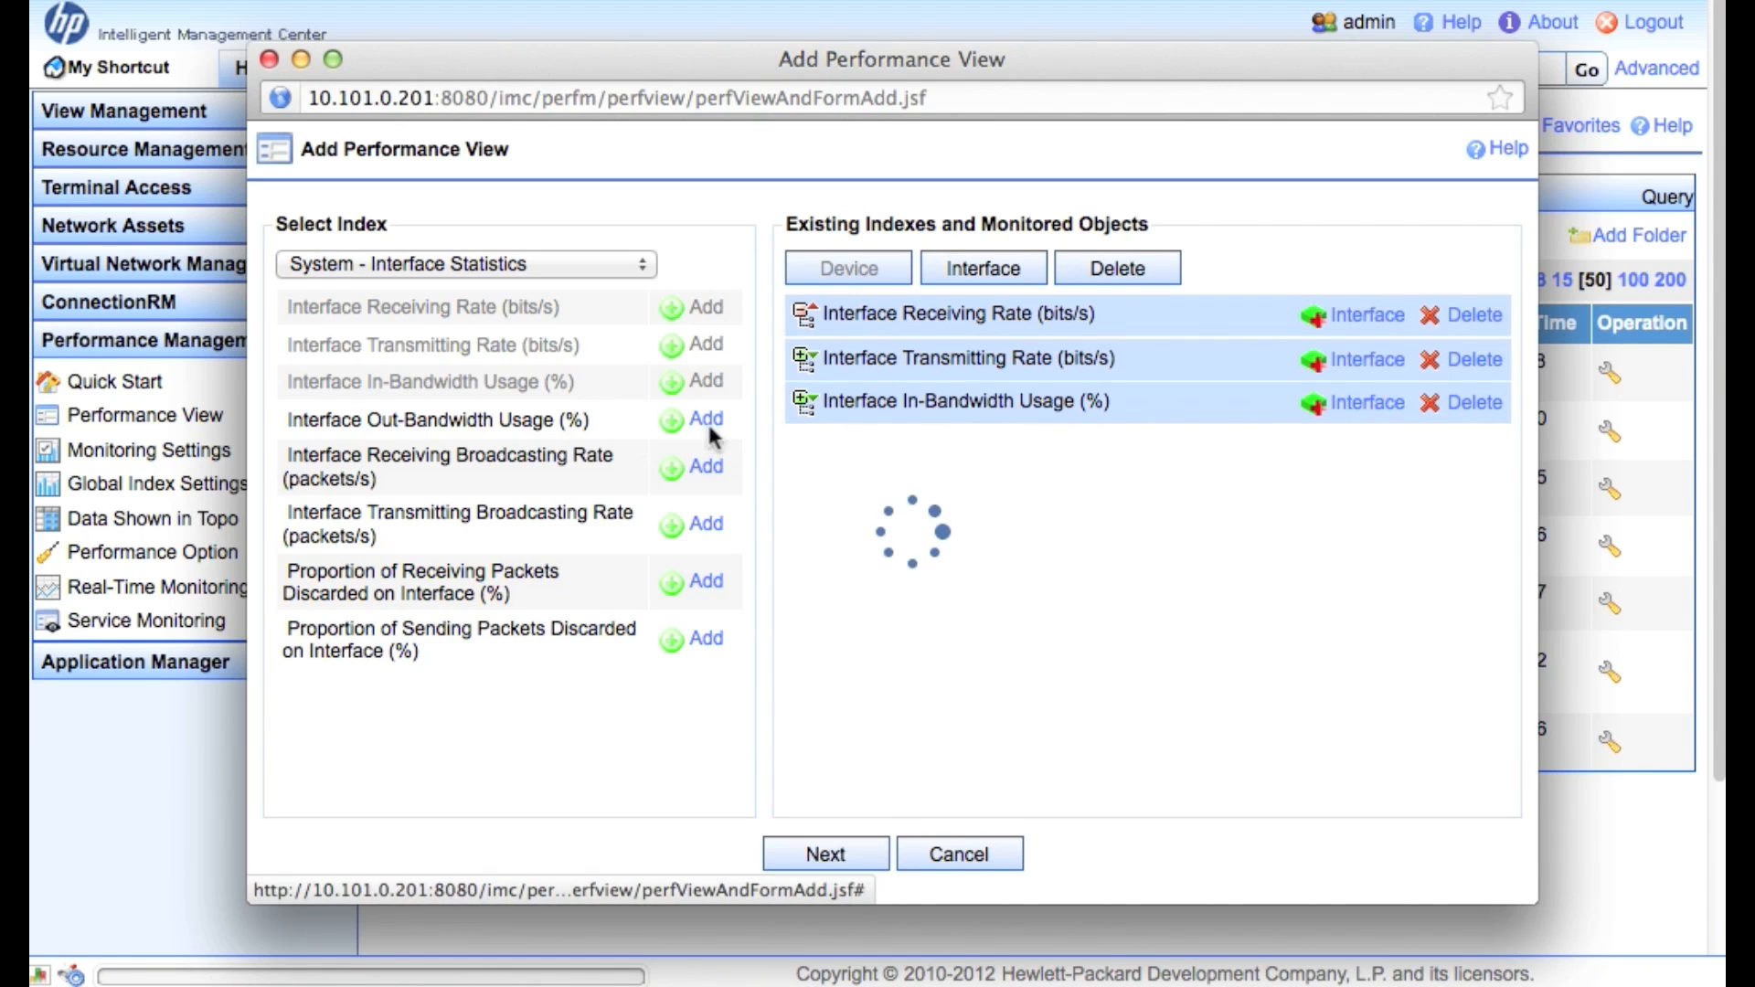
For Interface Receiving Rate, browse HP_5500EI's interfaces and add interface 23
click(1369, 315)
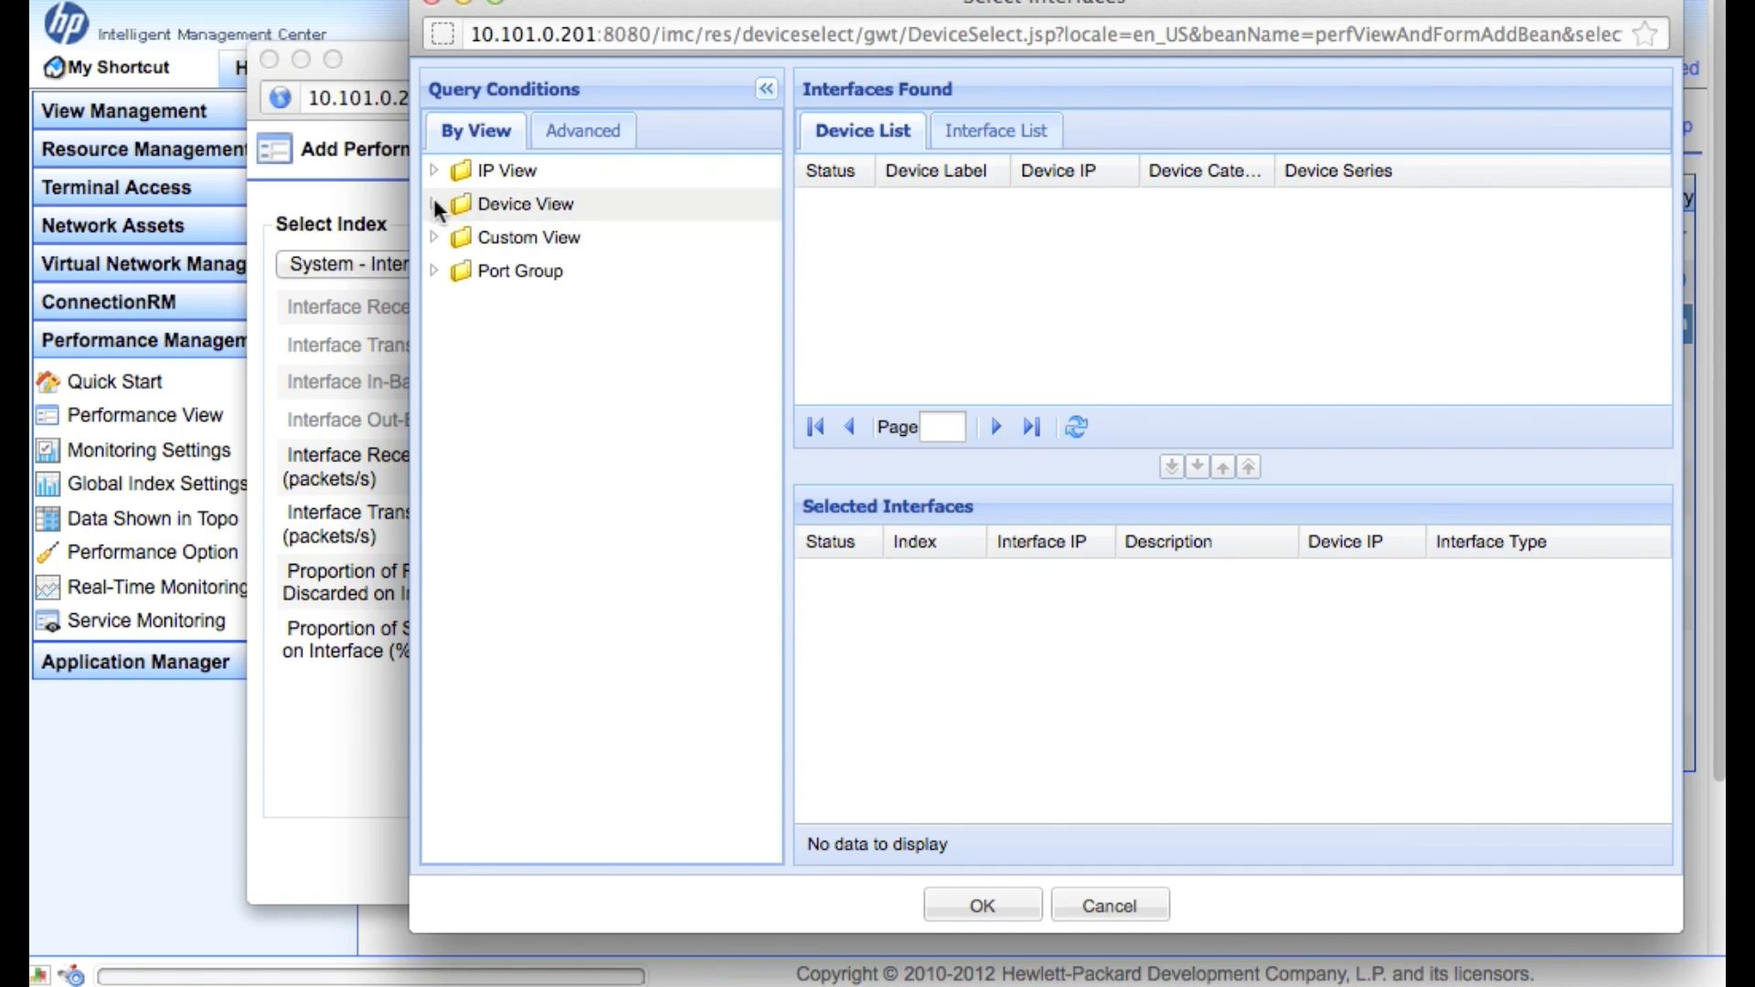
click(436, 205)
click(519, 262)
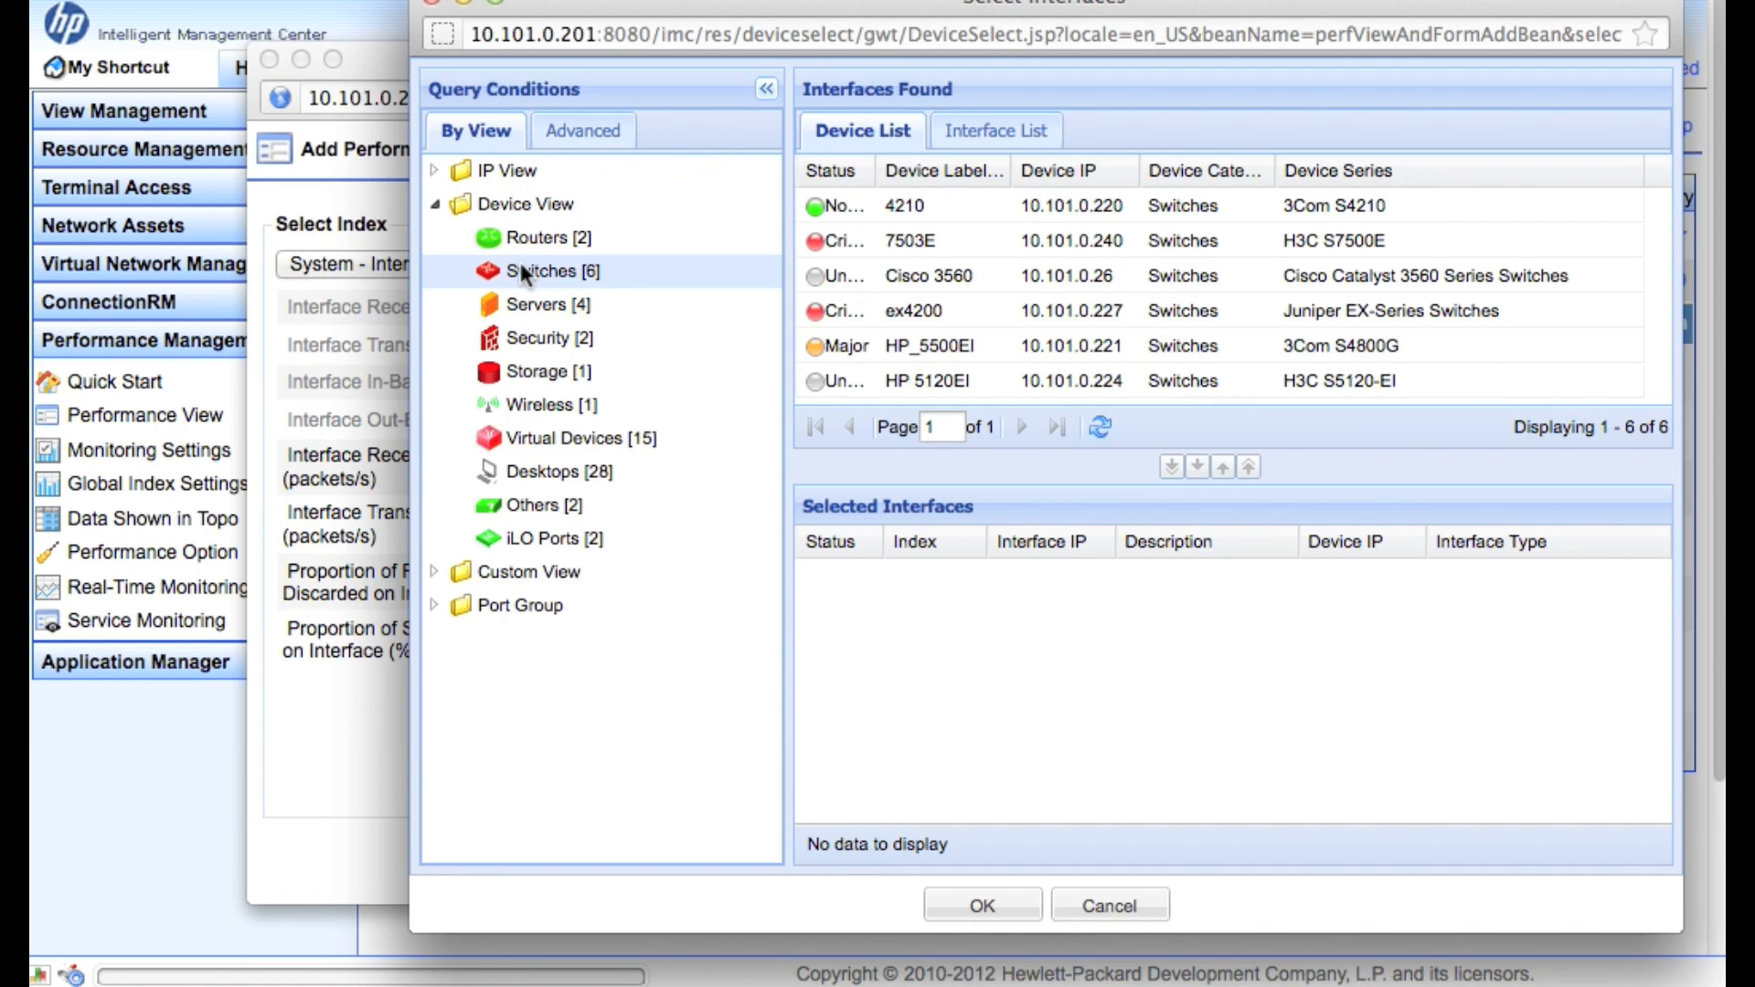
double_click(1062, 344)
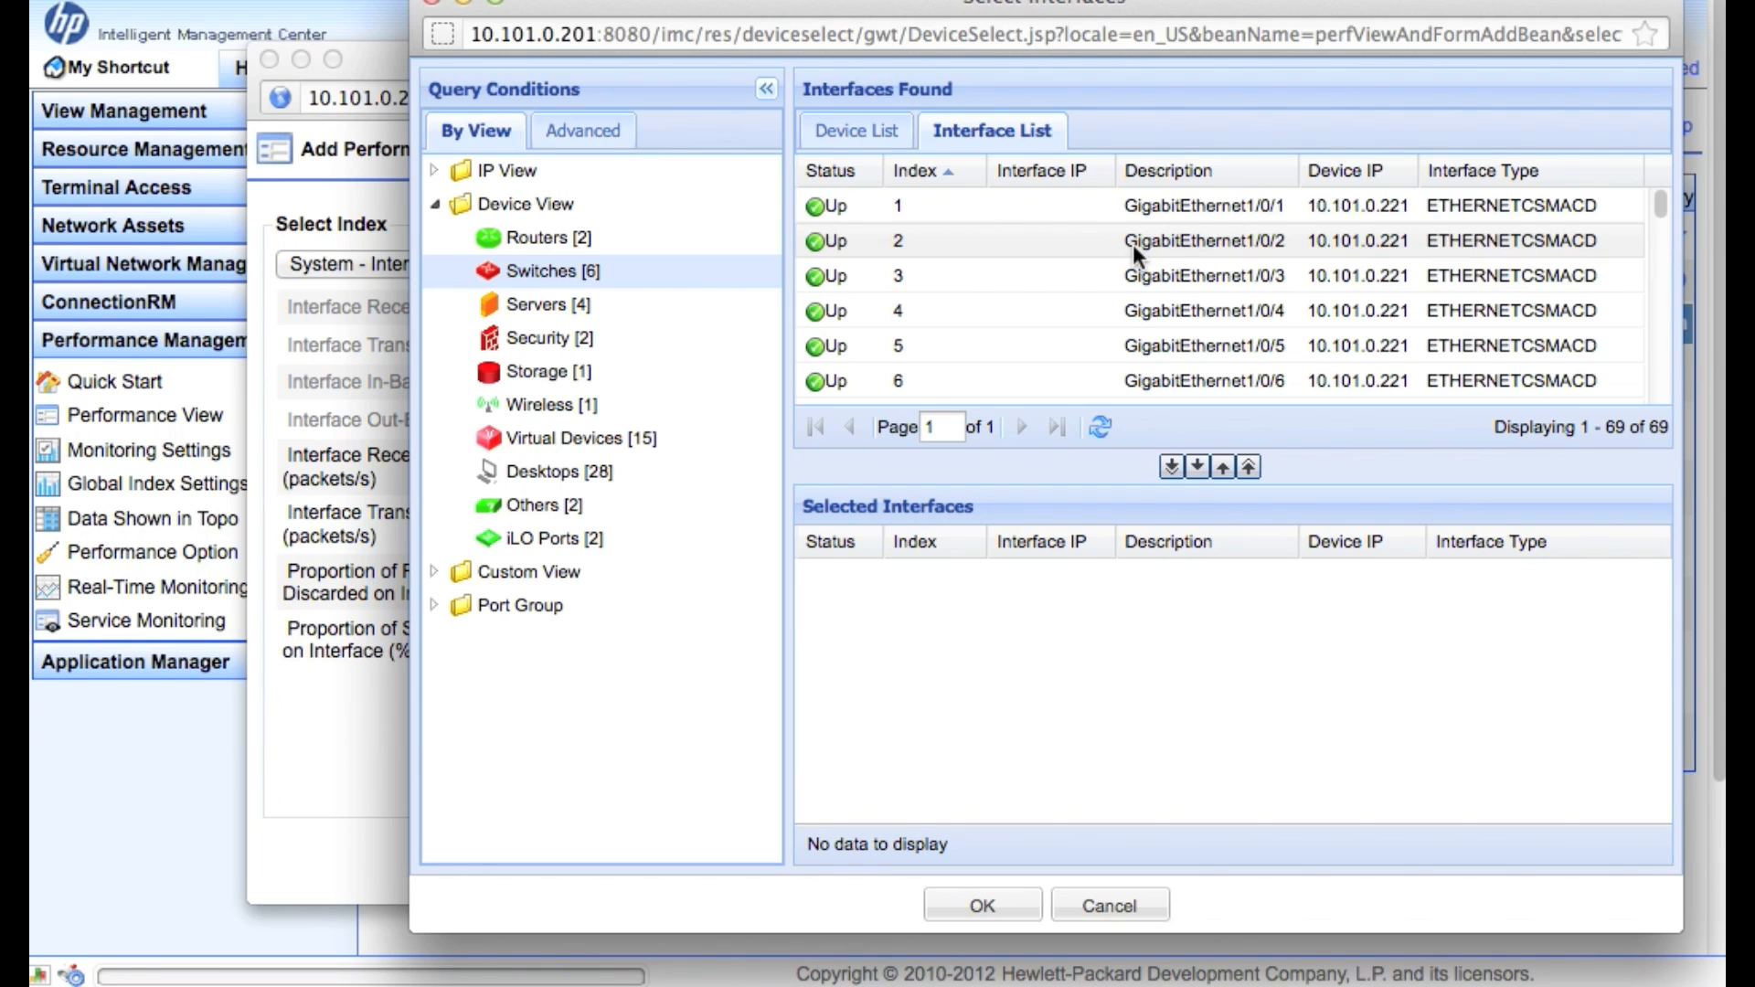
click(1133, 244)
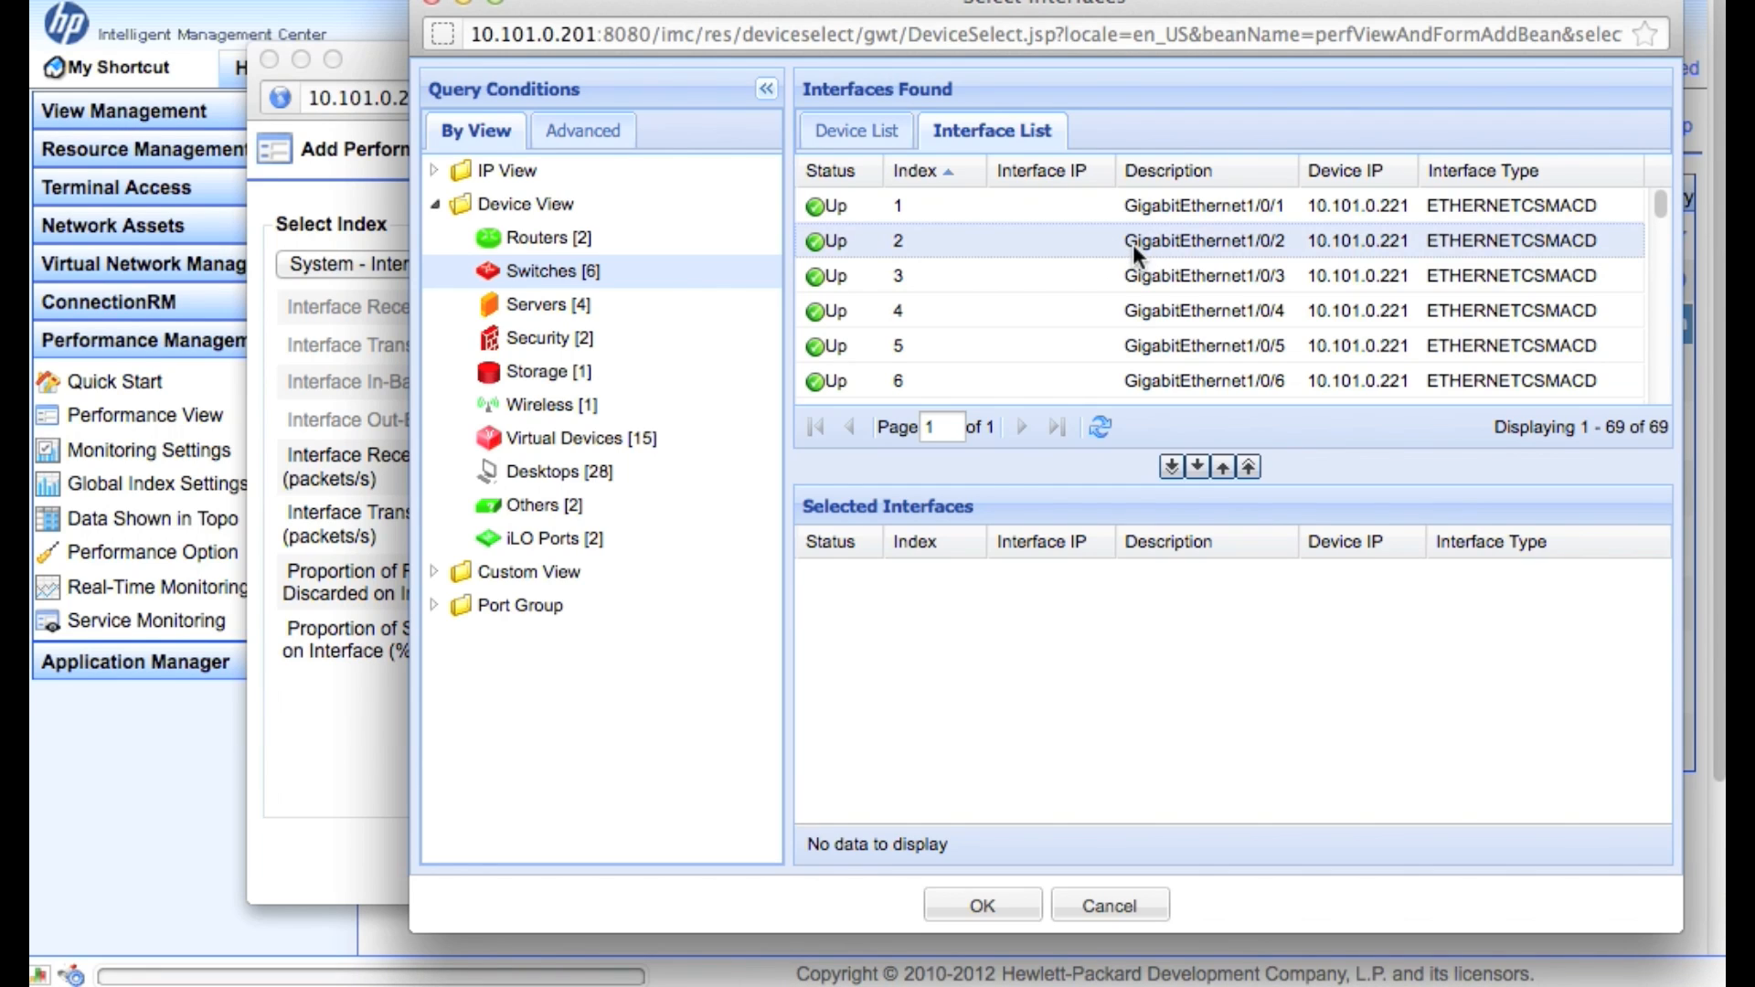
scroll(1309, 370, down, 5)
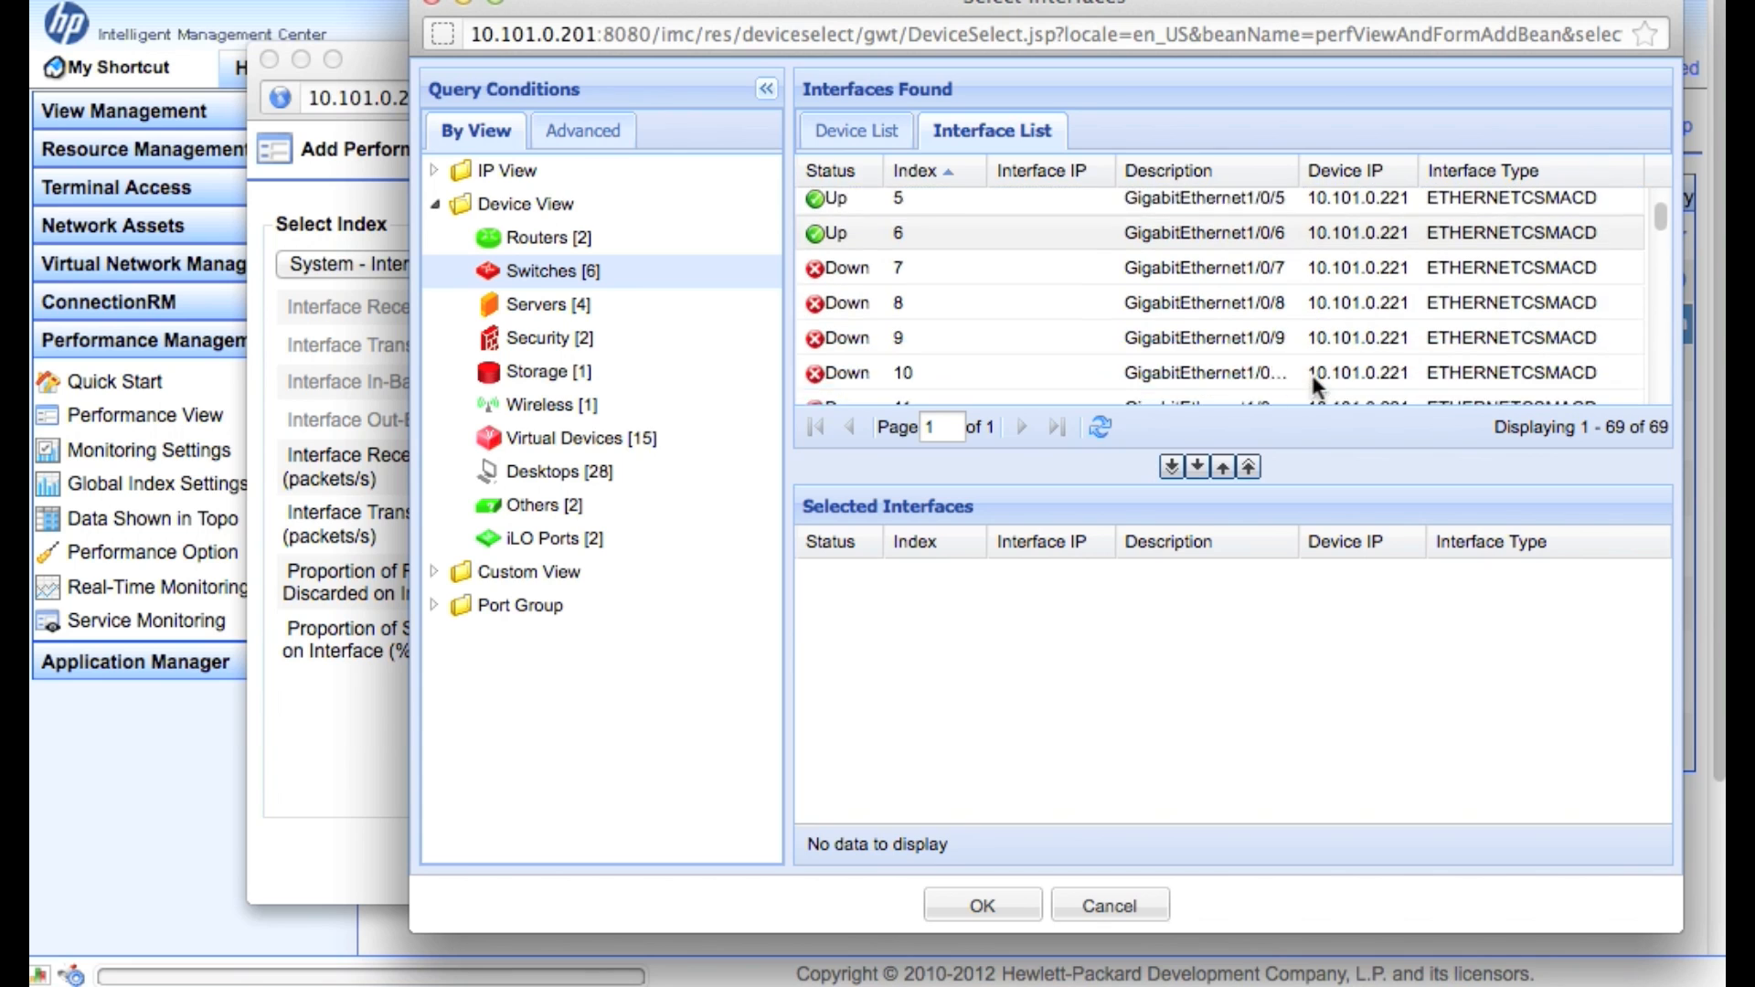
scroll(1309, 370, down, 4)
scroll(1313, 375, down, 1)
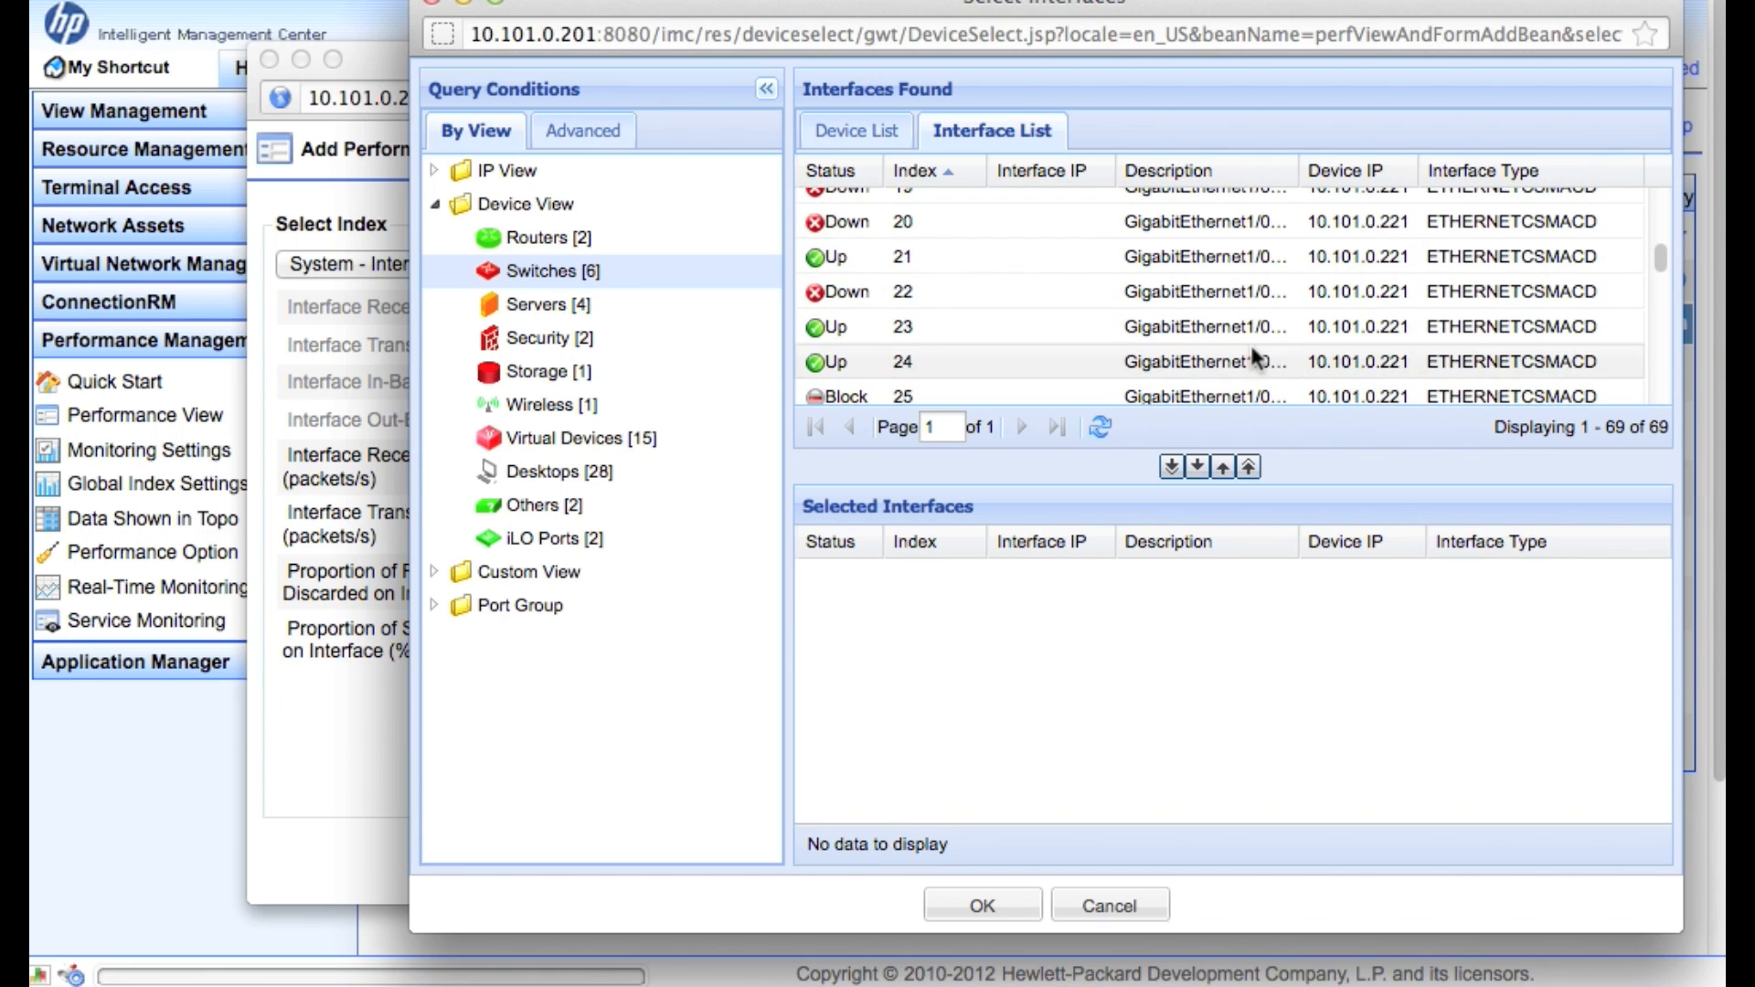
click(1197, 466)
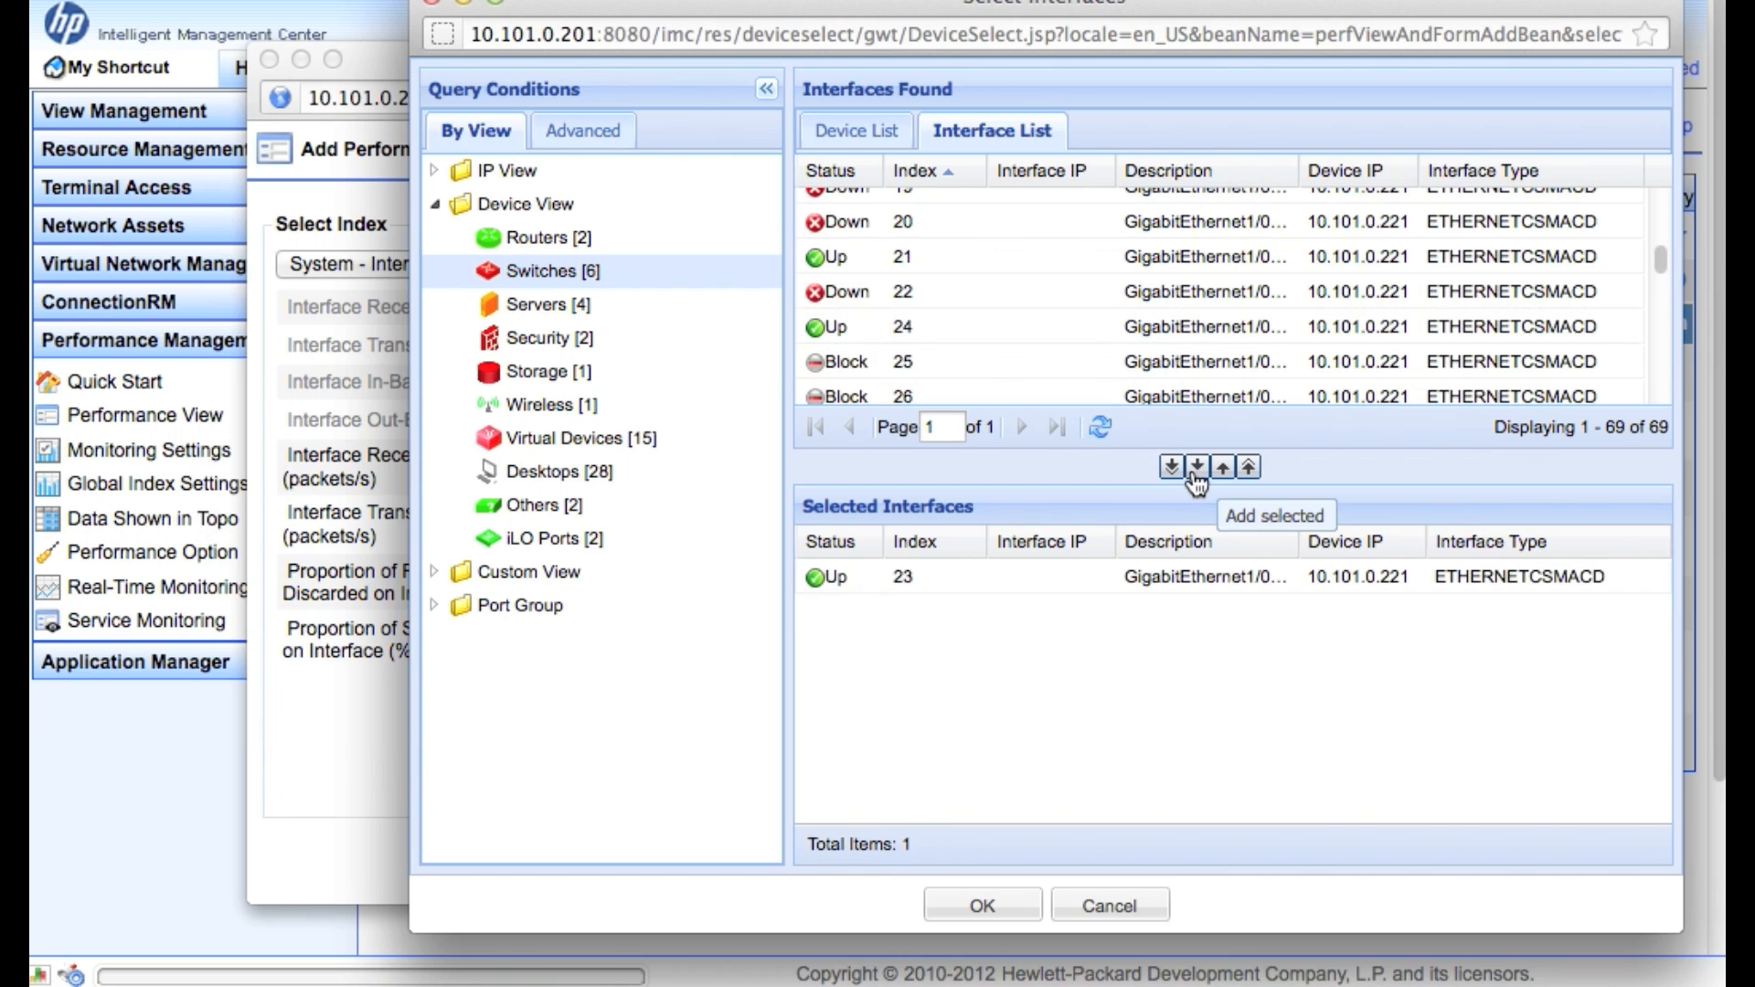
Show the Interface Alias and Device Label columns and widen the alias column
click(1659, 543)
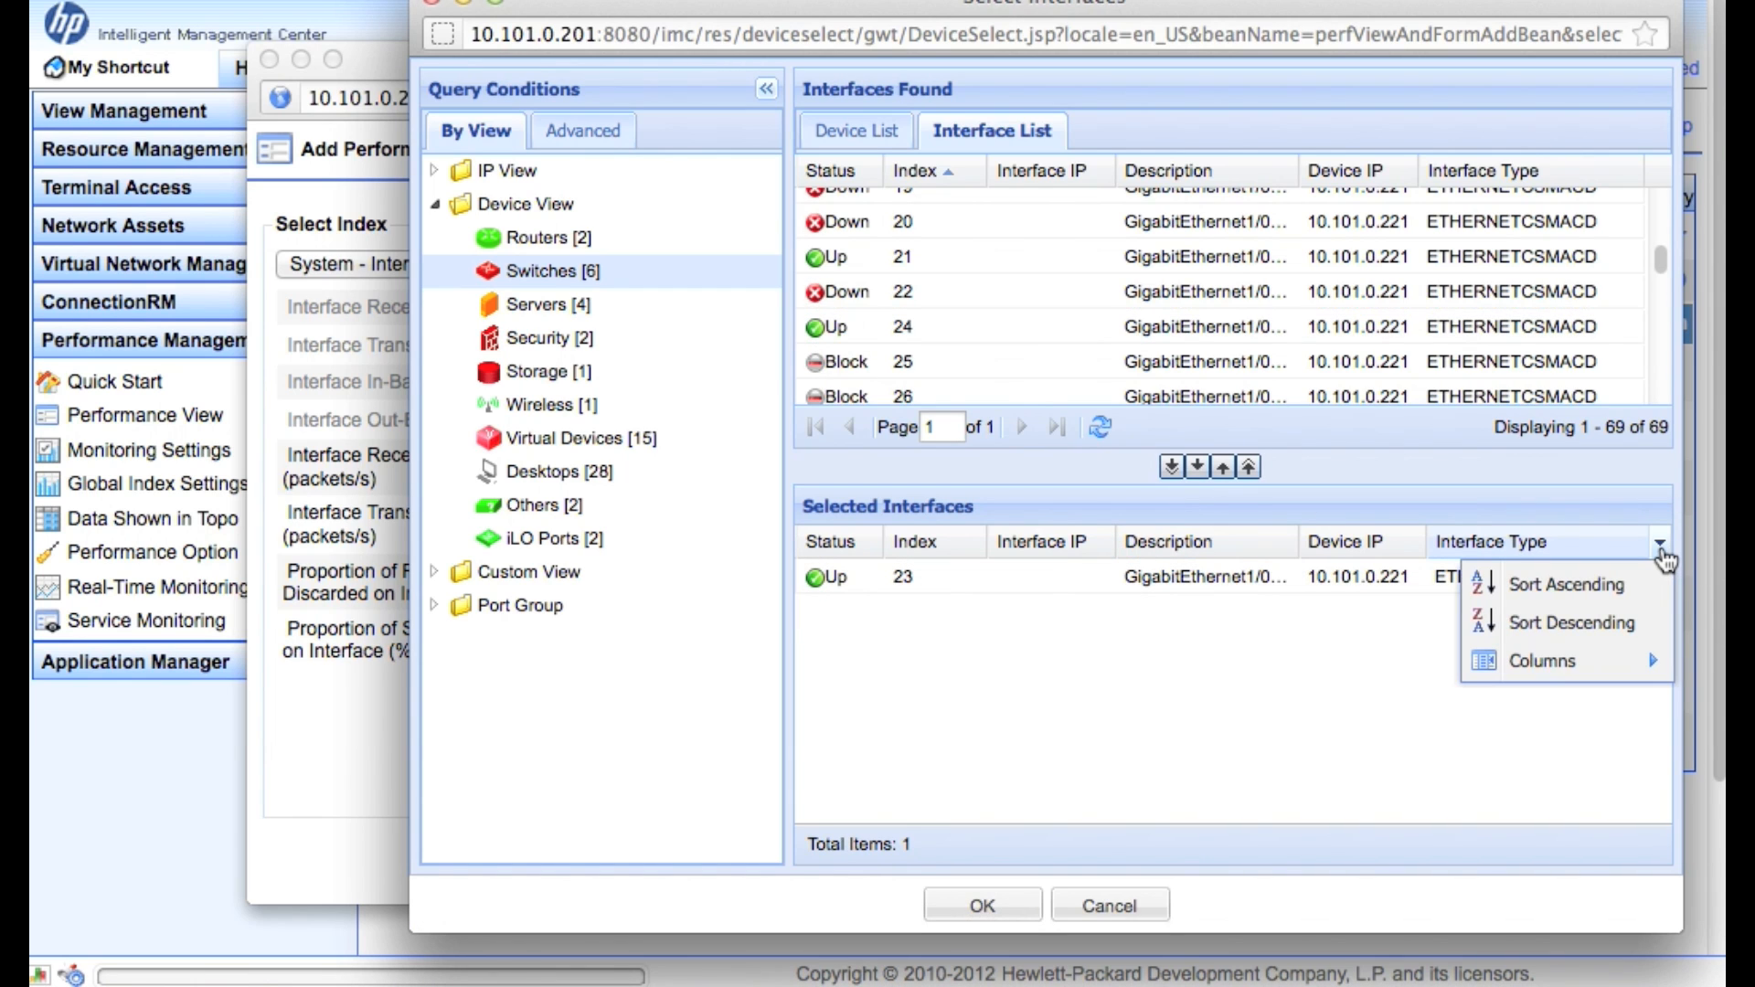
mouse_move(1575, 668)
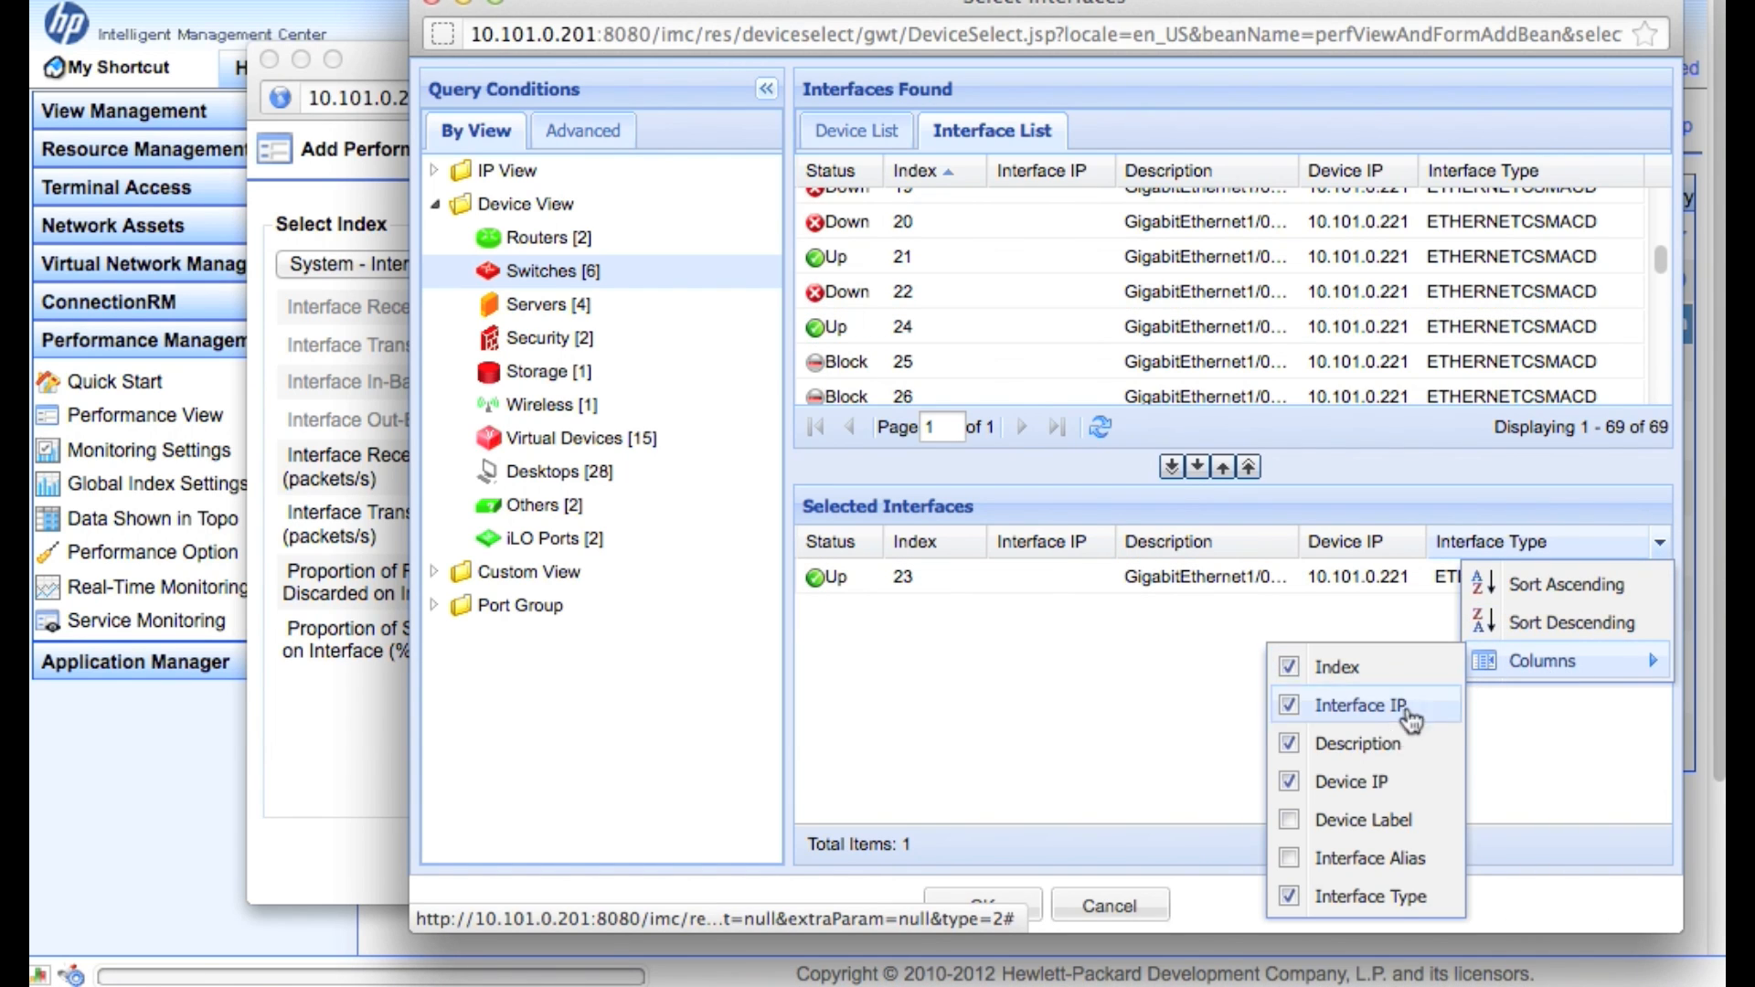
click(1290, 859)
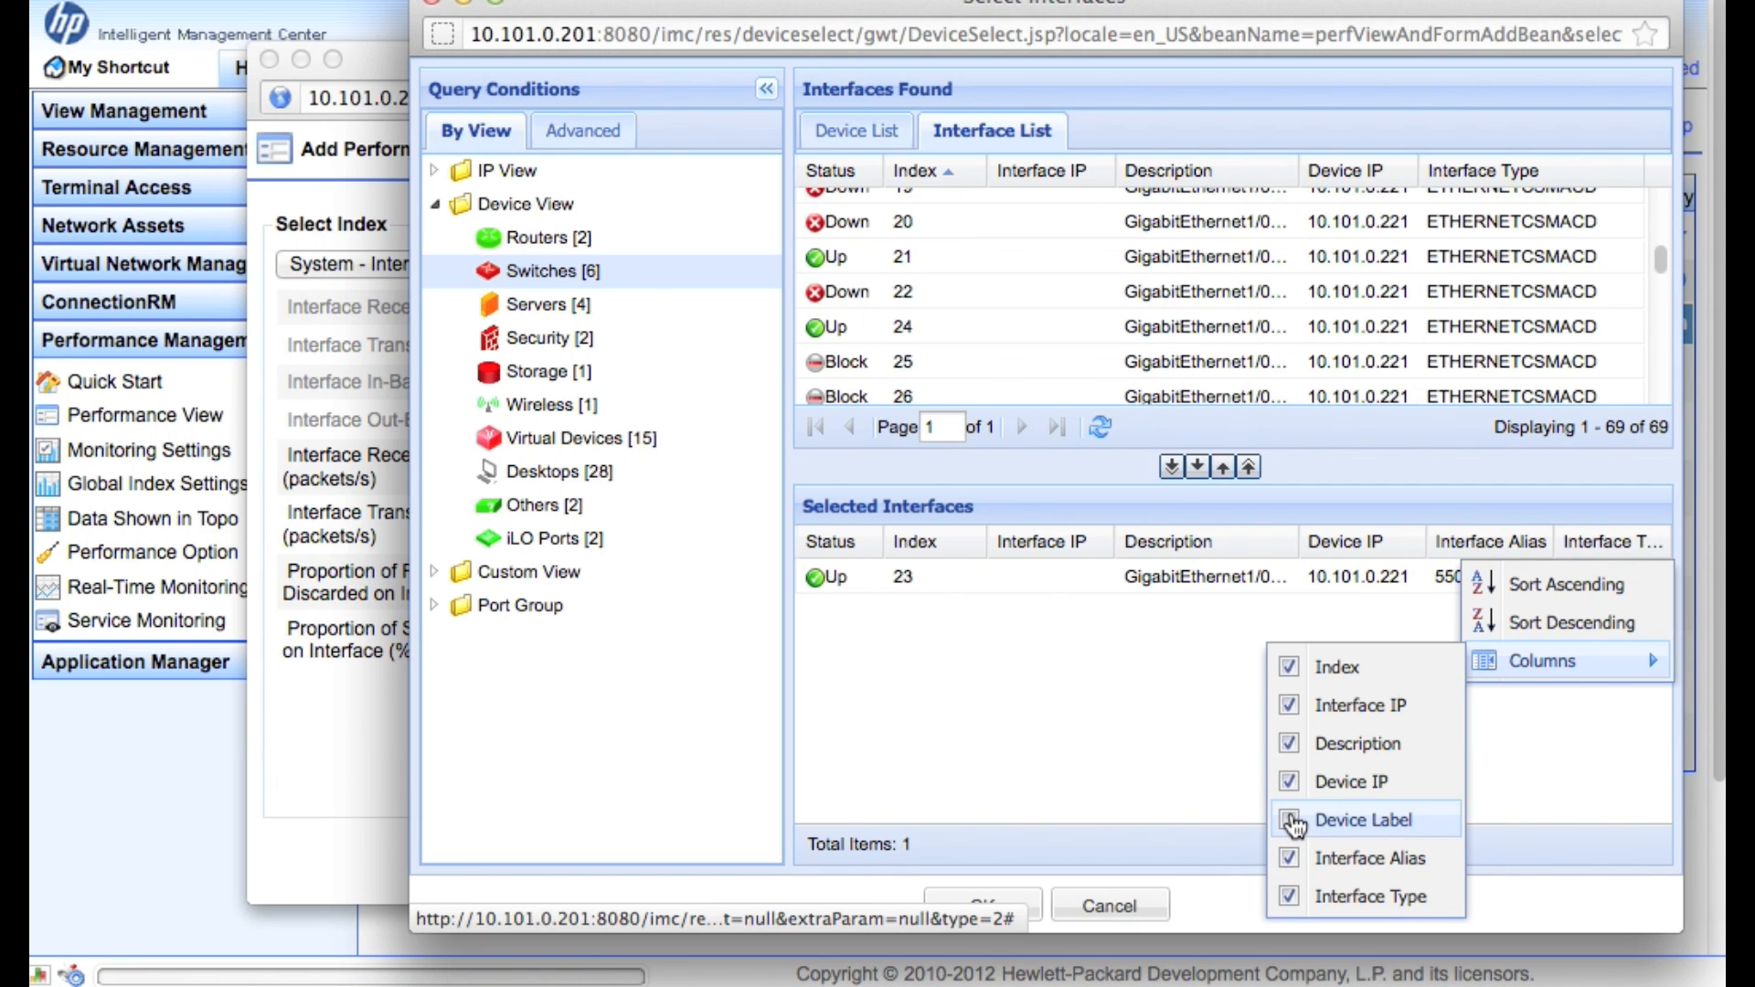
click(1291, 821)
click(1223, 763)
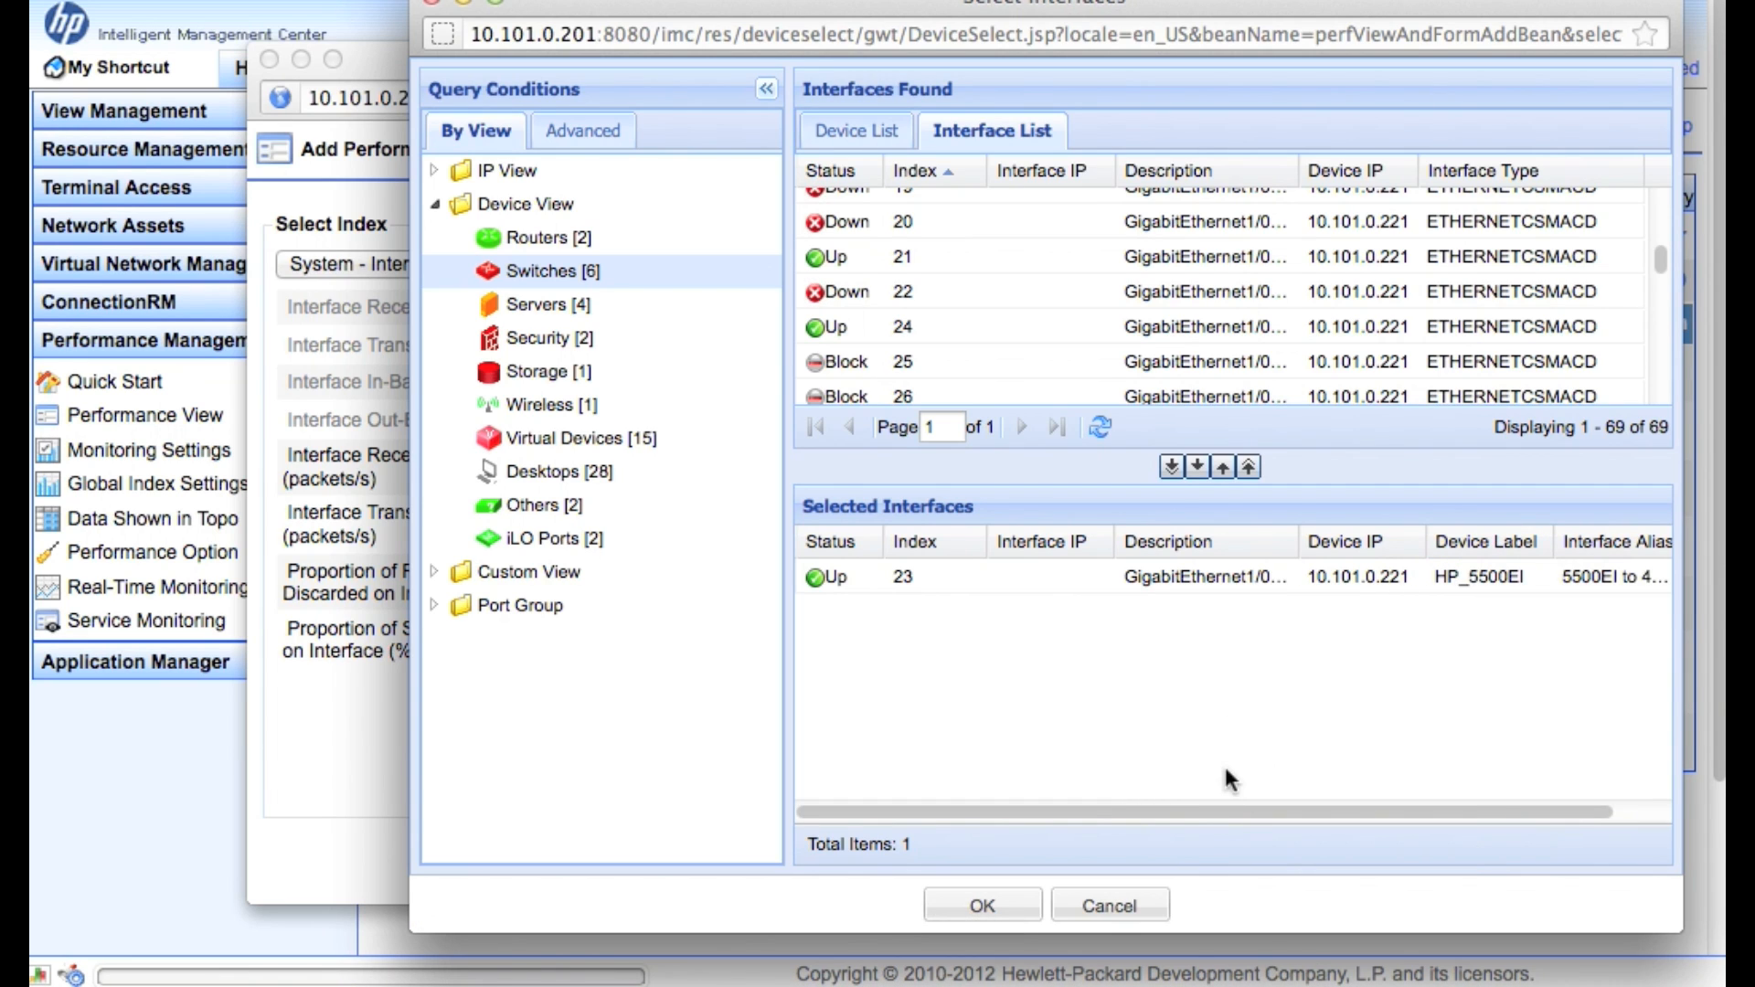
drag(1224, 807, 1394, 834)
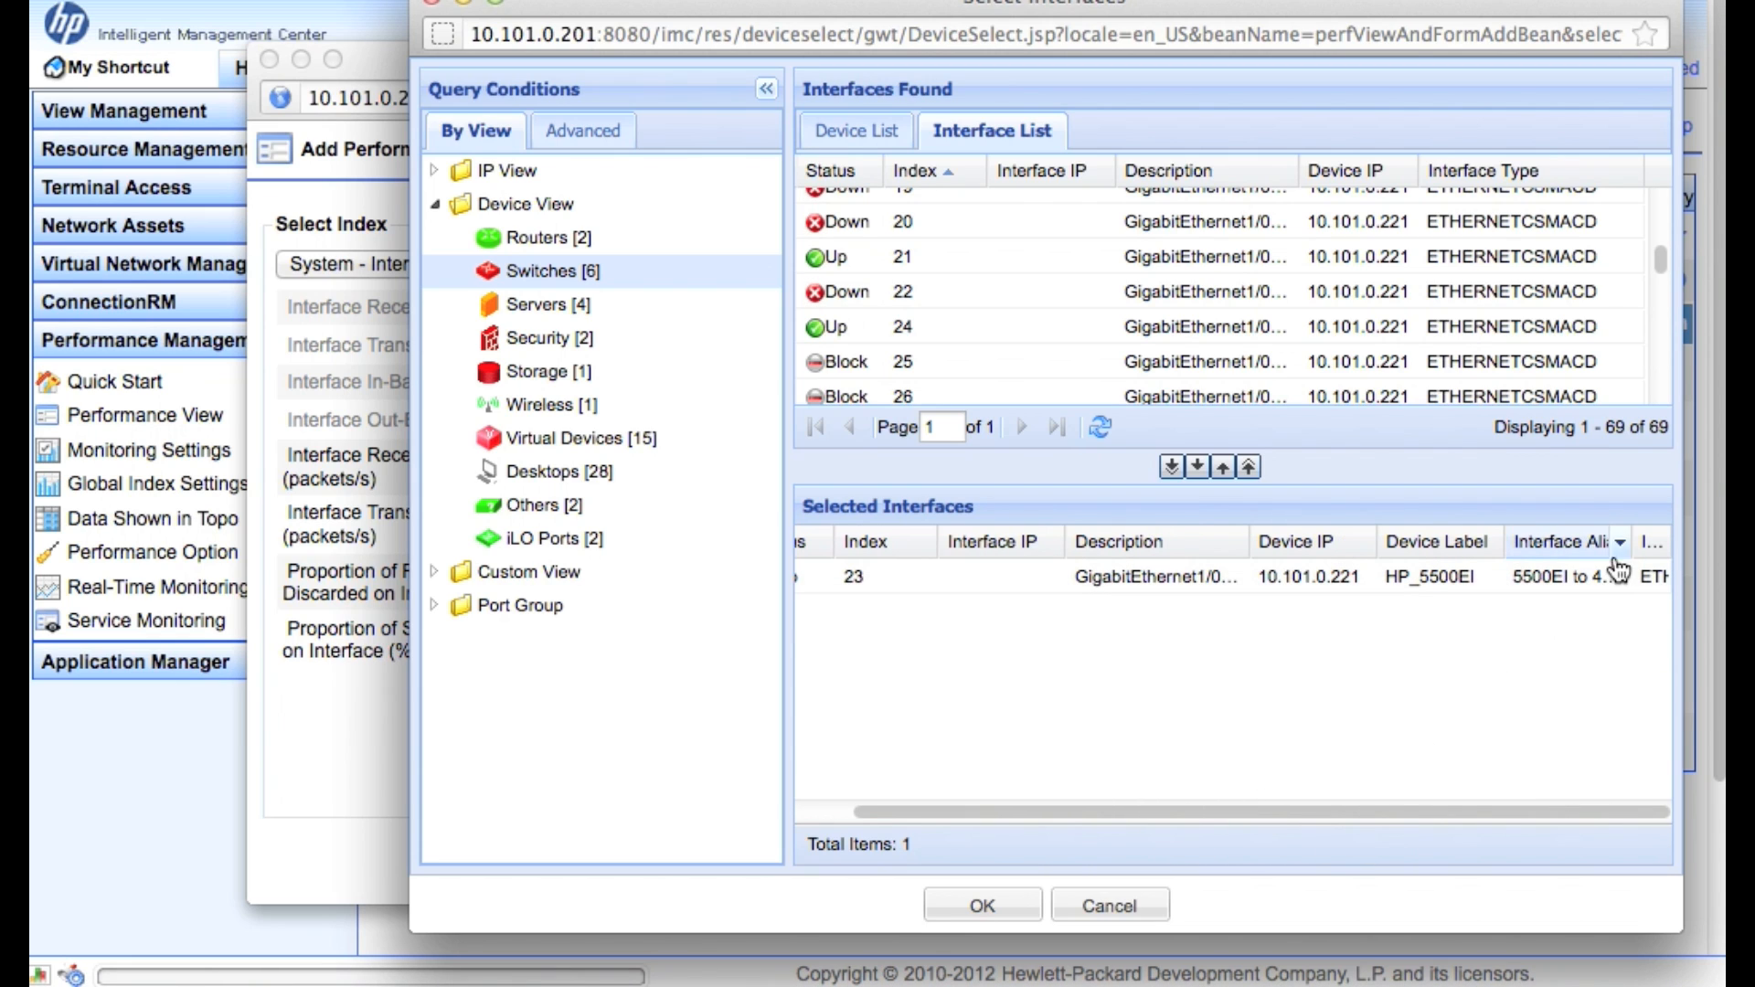
drag(1635, 542, 1709, 541)
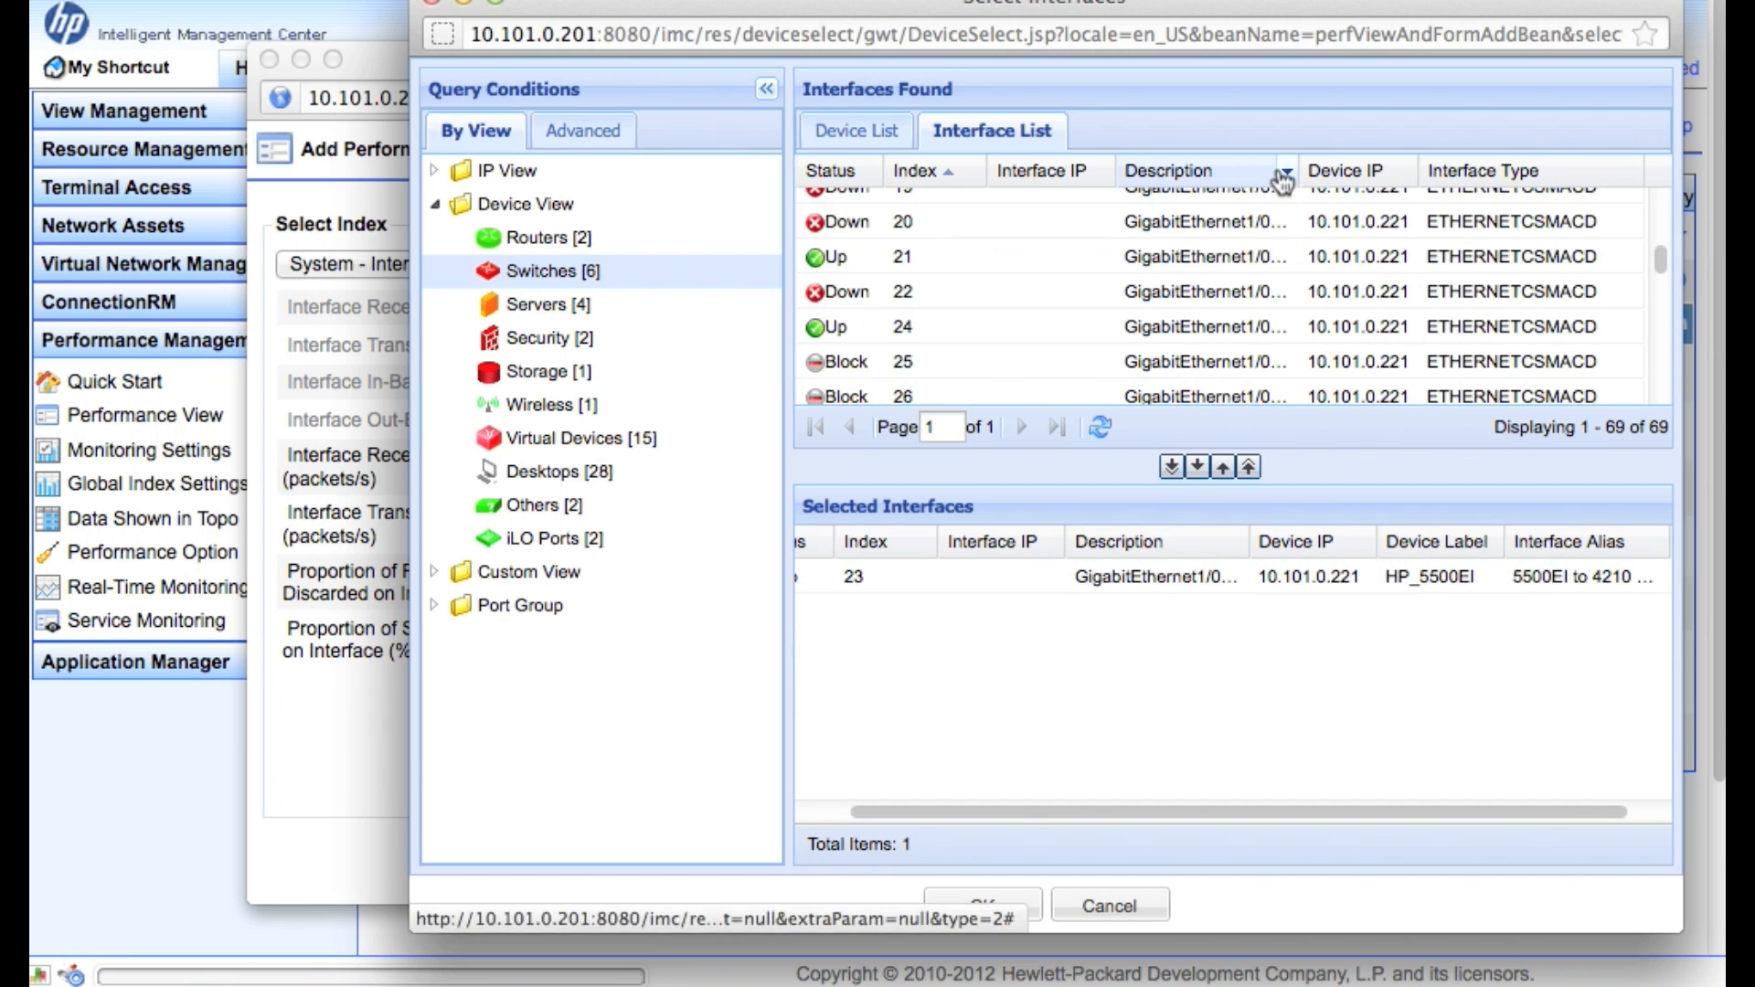
Add GigabitEthernet1/0/2 as well and confirm the two receiving-rate interfaces
scroll(1247, 234, up, 5)
click(1001, 235)
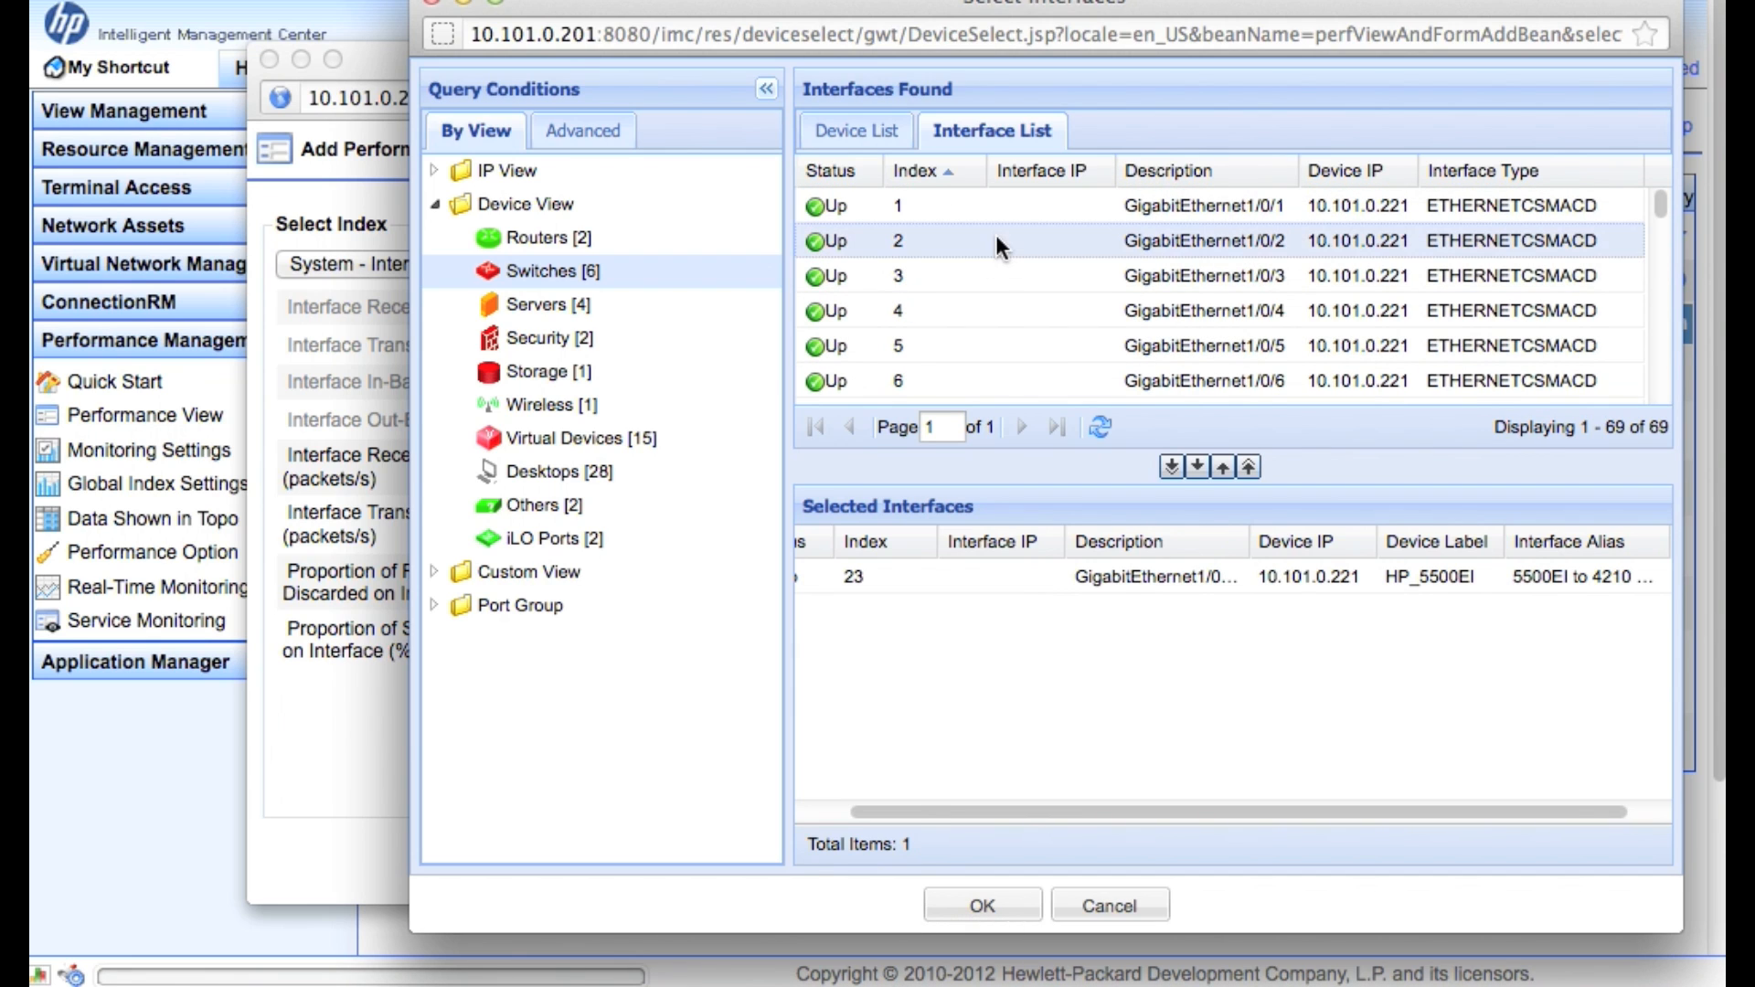
click(1198, 468)
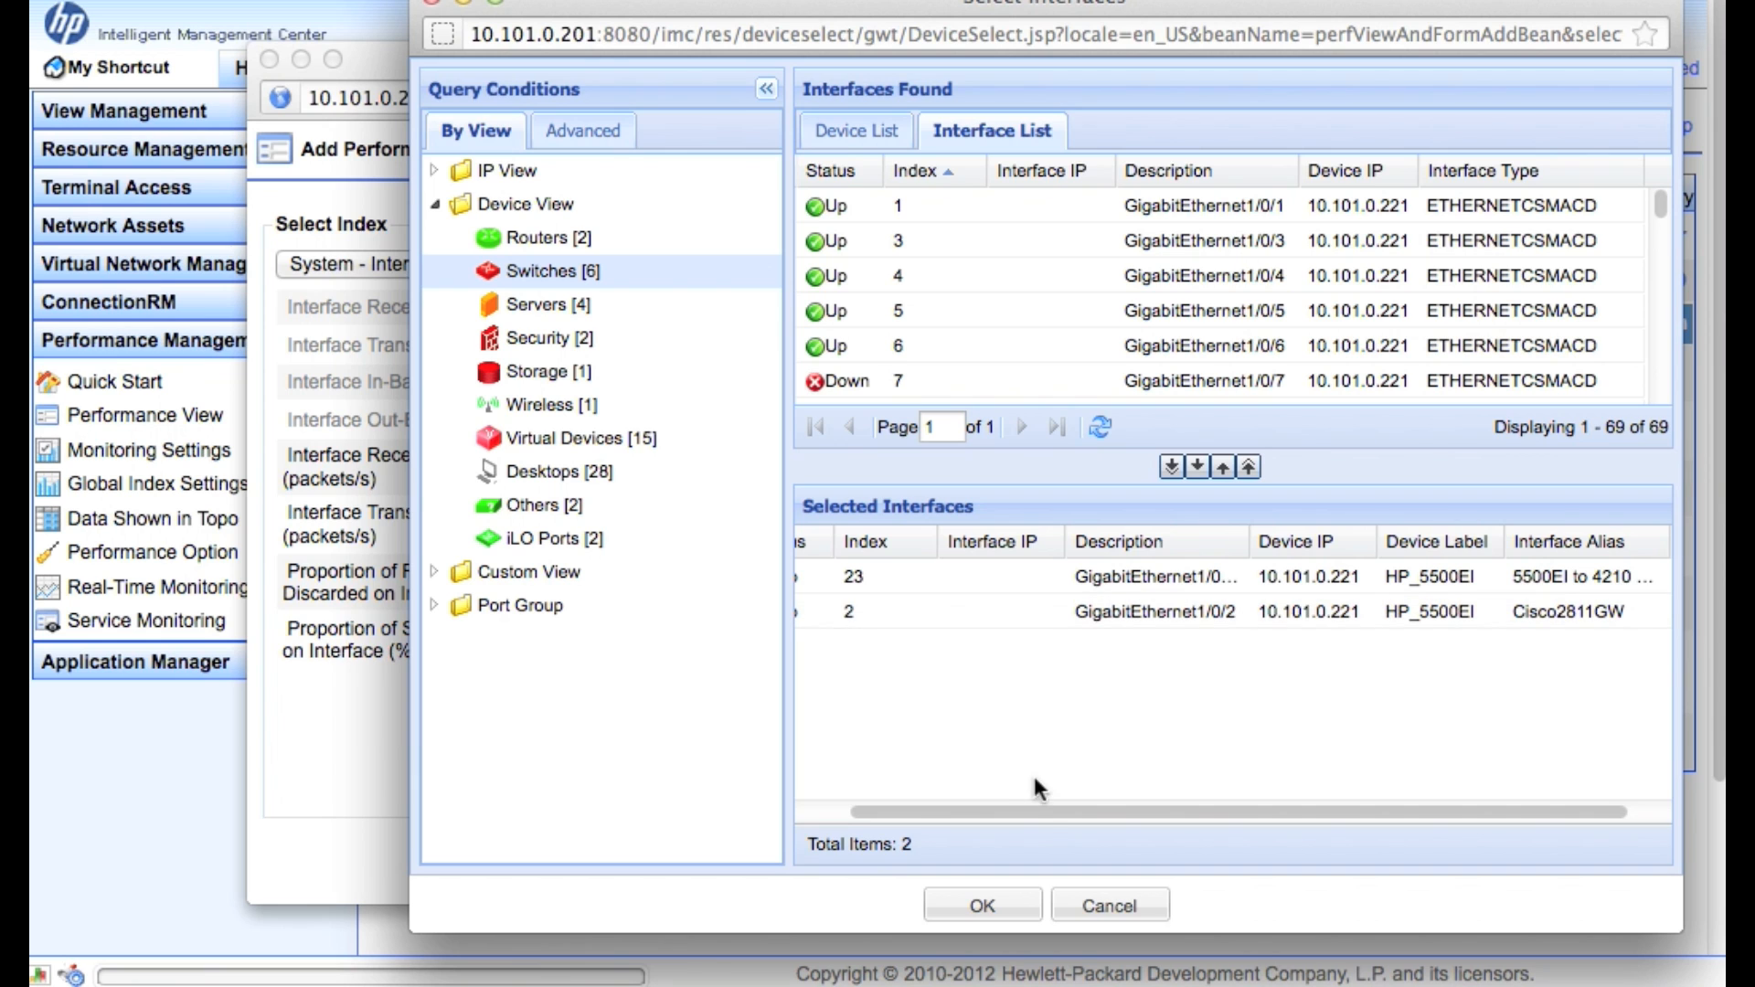
drag(1028, 814, 962, 757)
click(982, 906)
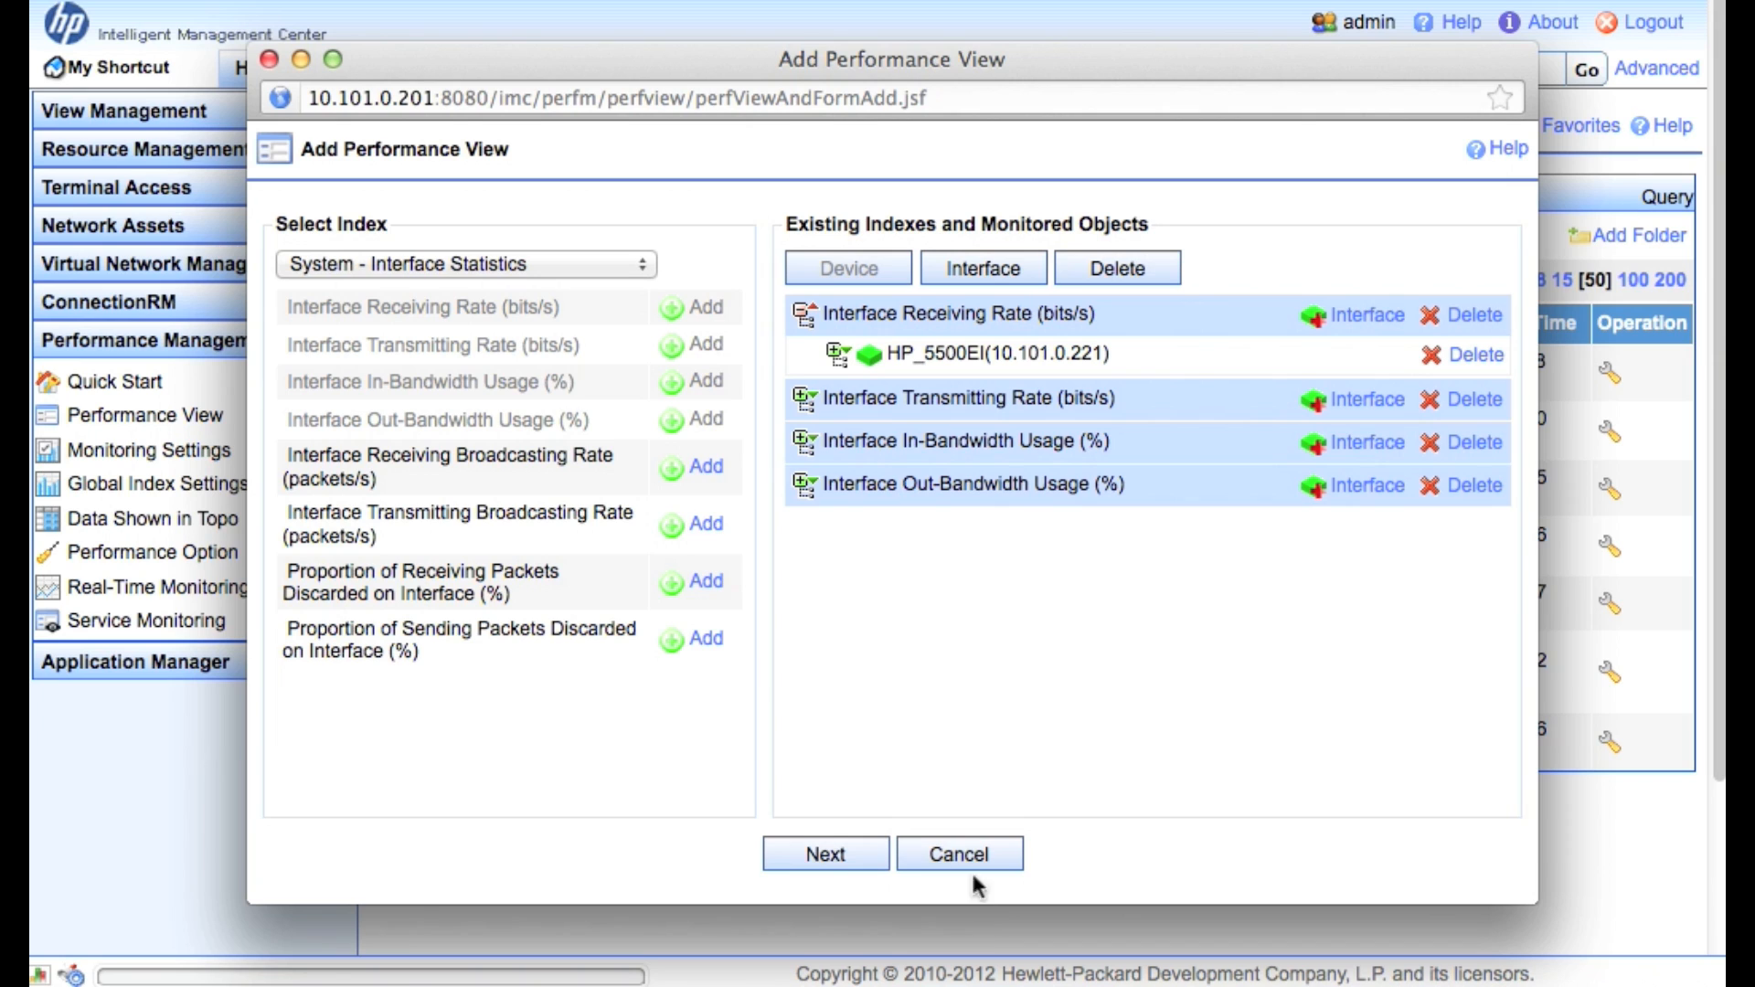
click(806, 402)
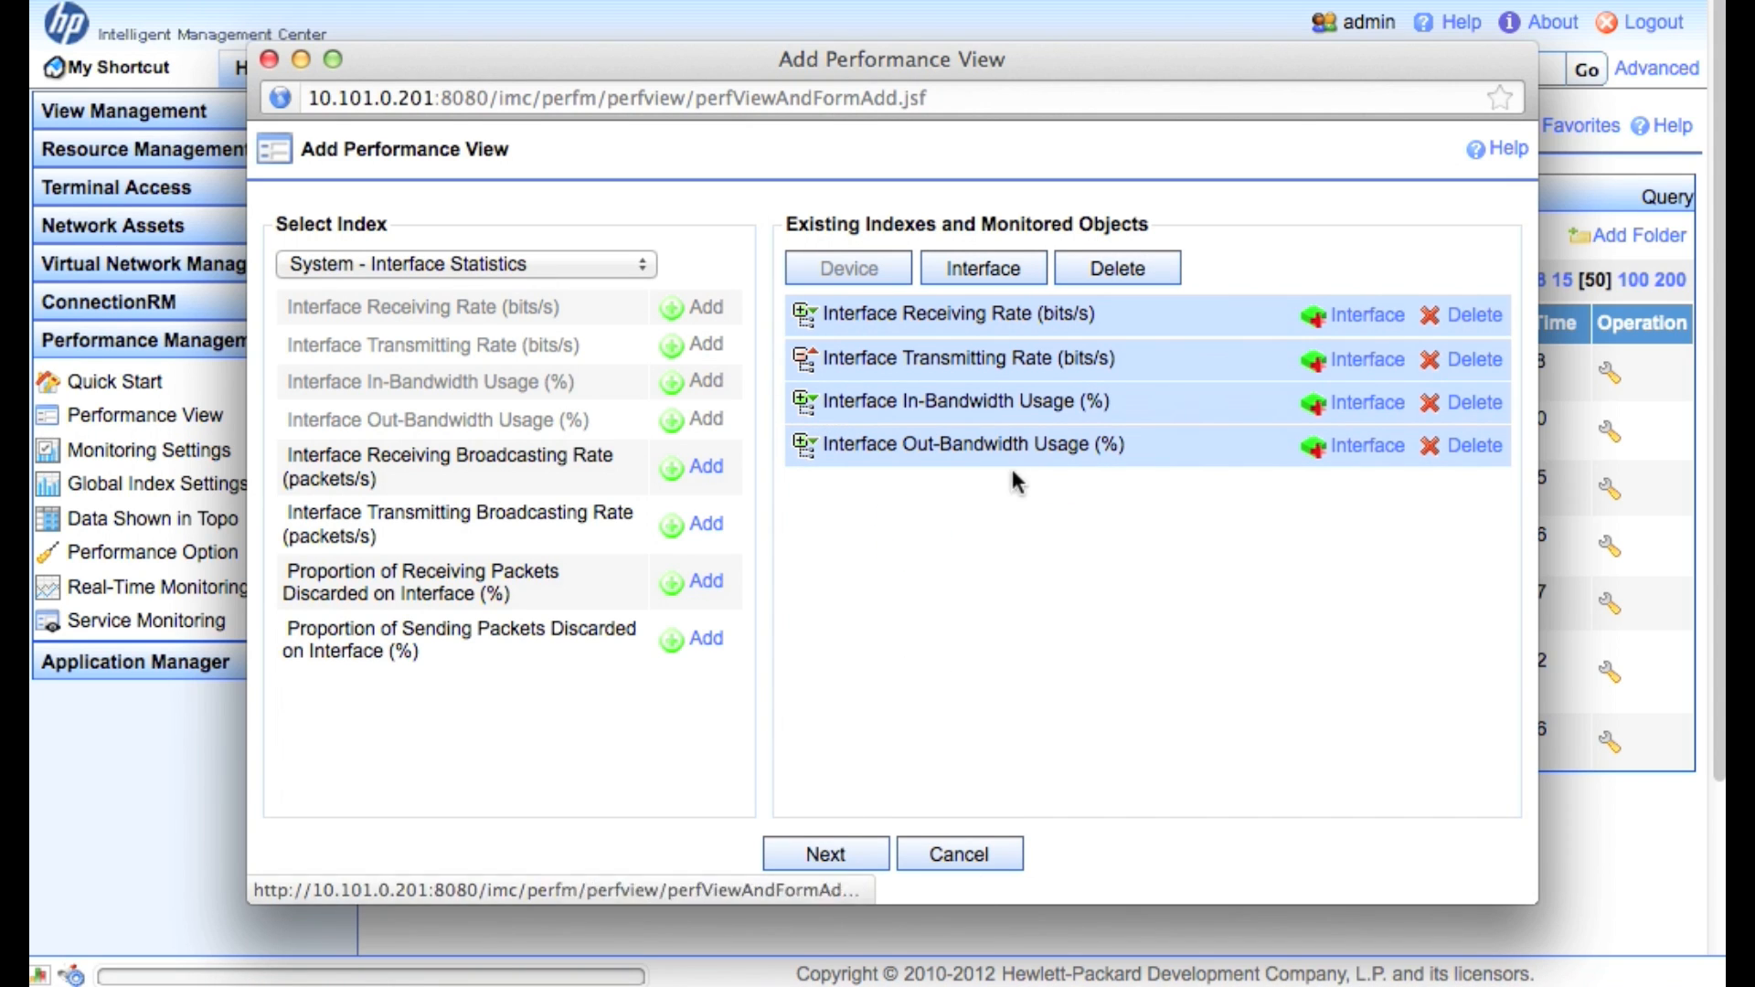
Attach HP_5500EI interfaces 2 and 23 to the Interface Transmitting Rate index
click(1355, 362)
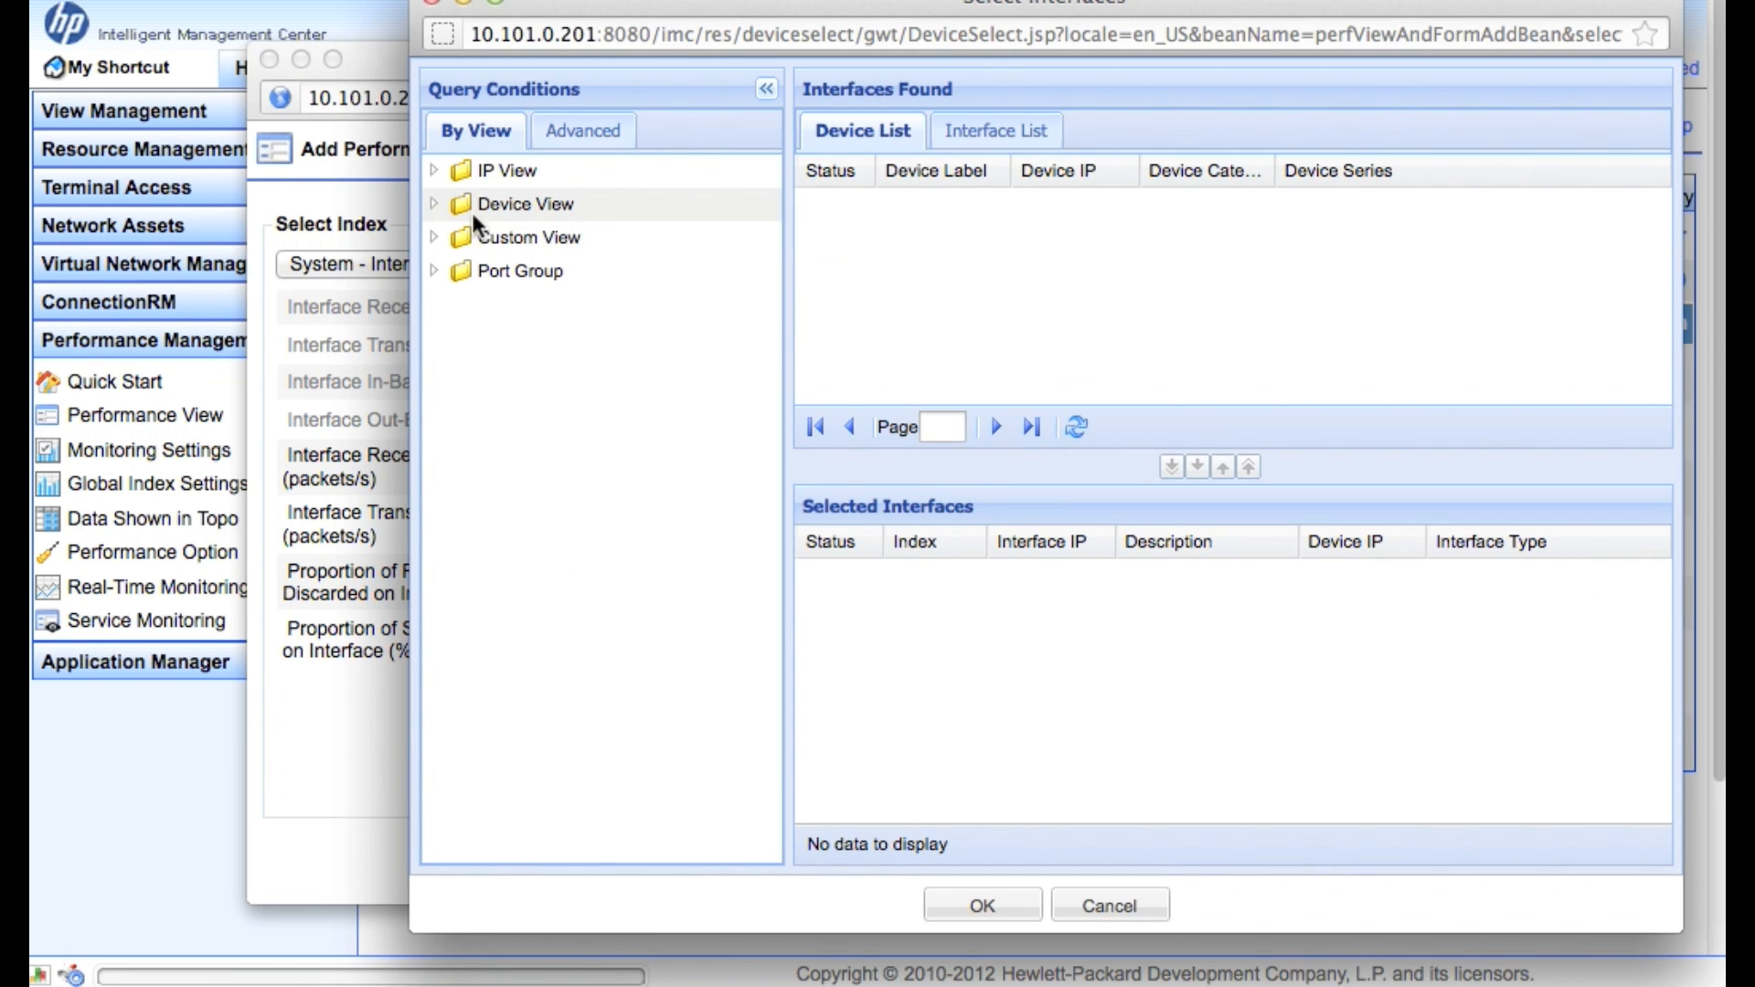
click(435, 206)
click(519, 269)
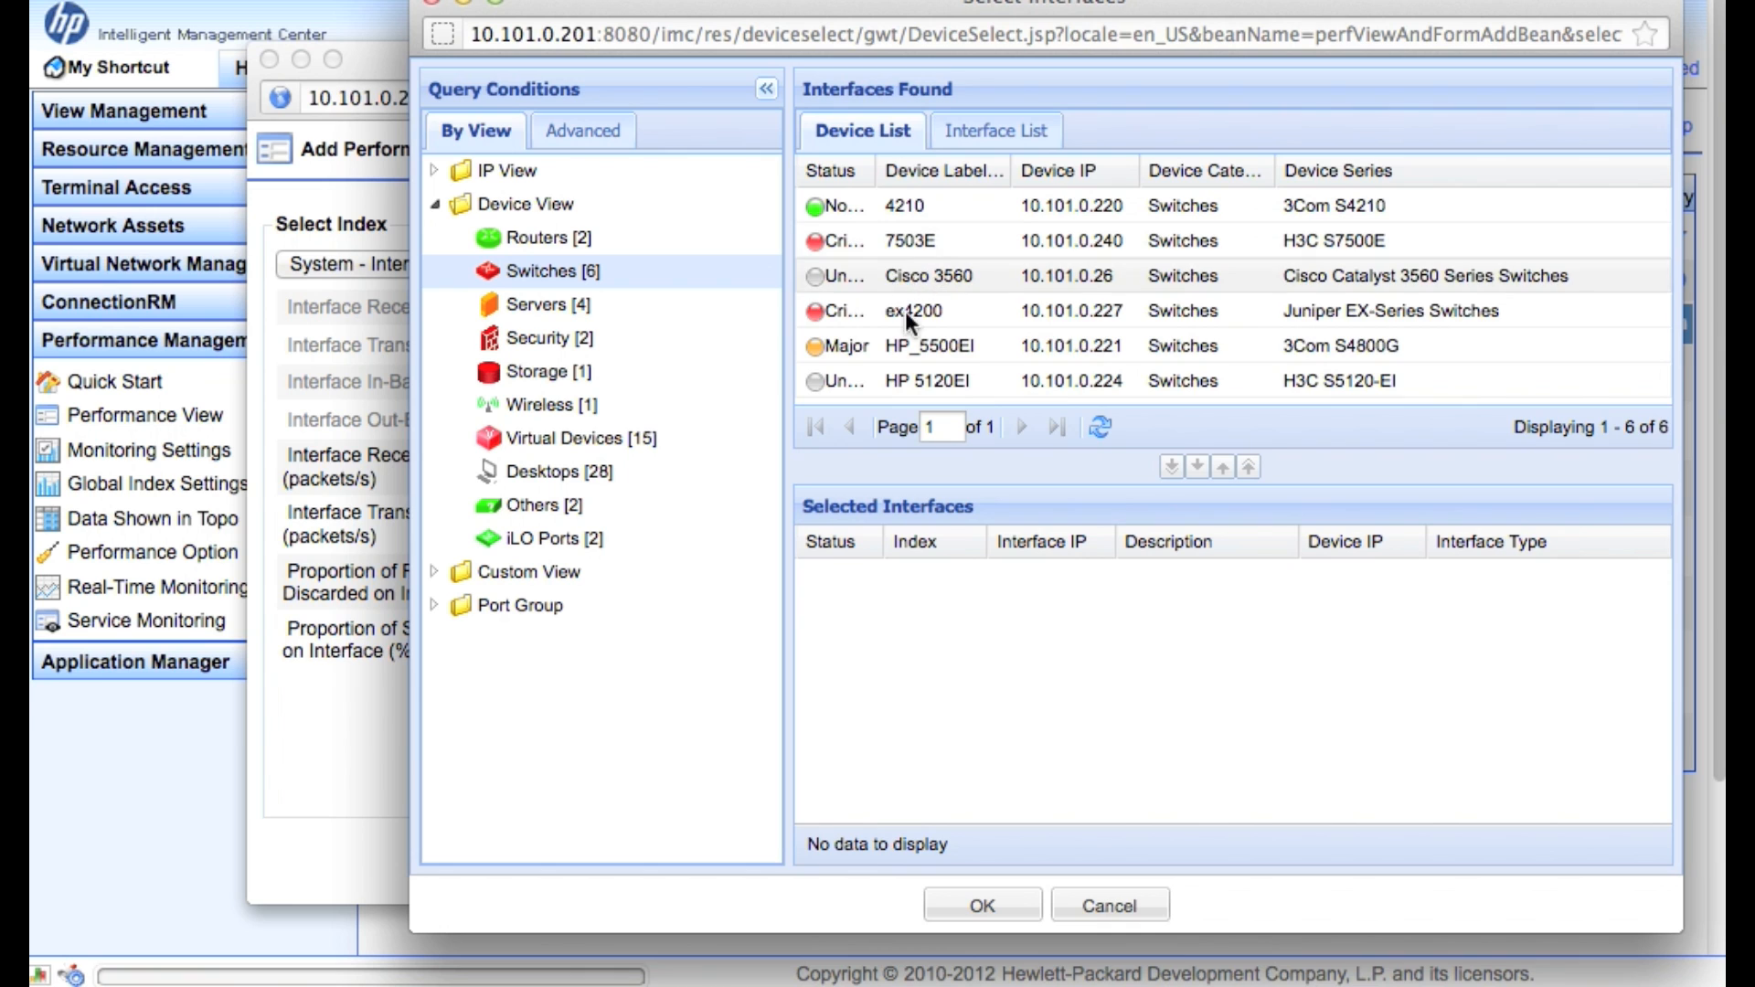
double_click(951, 348)
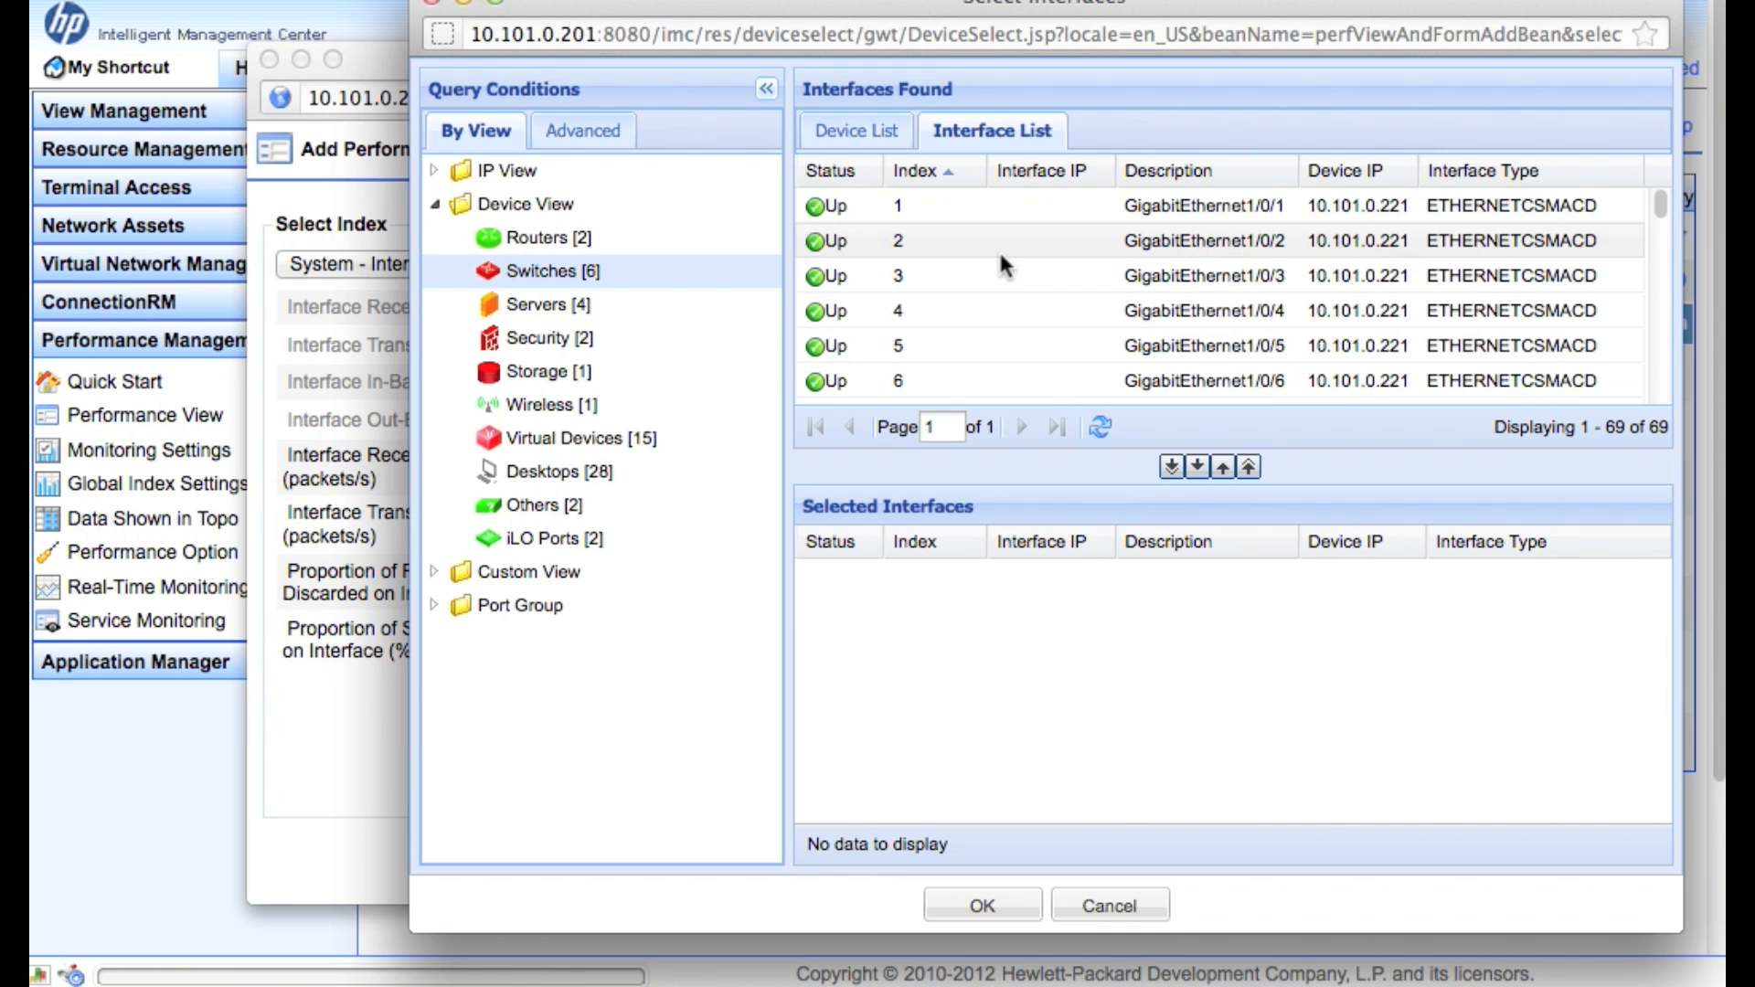
scroll(1156, 300, down, 3)
scroll(1155, 312, down, 5)
scroll(1205, 362, down, 1)
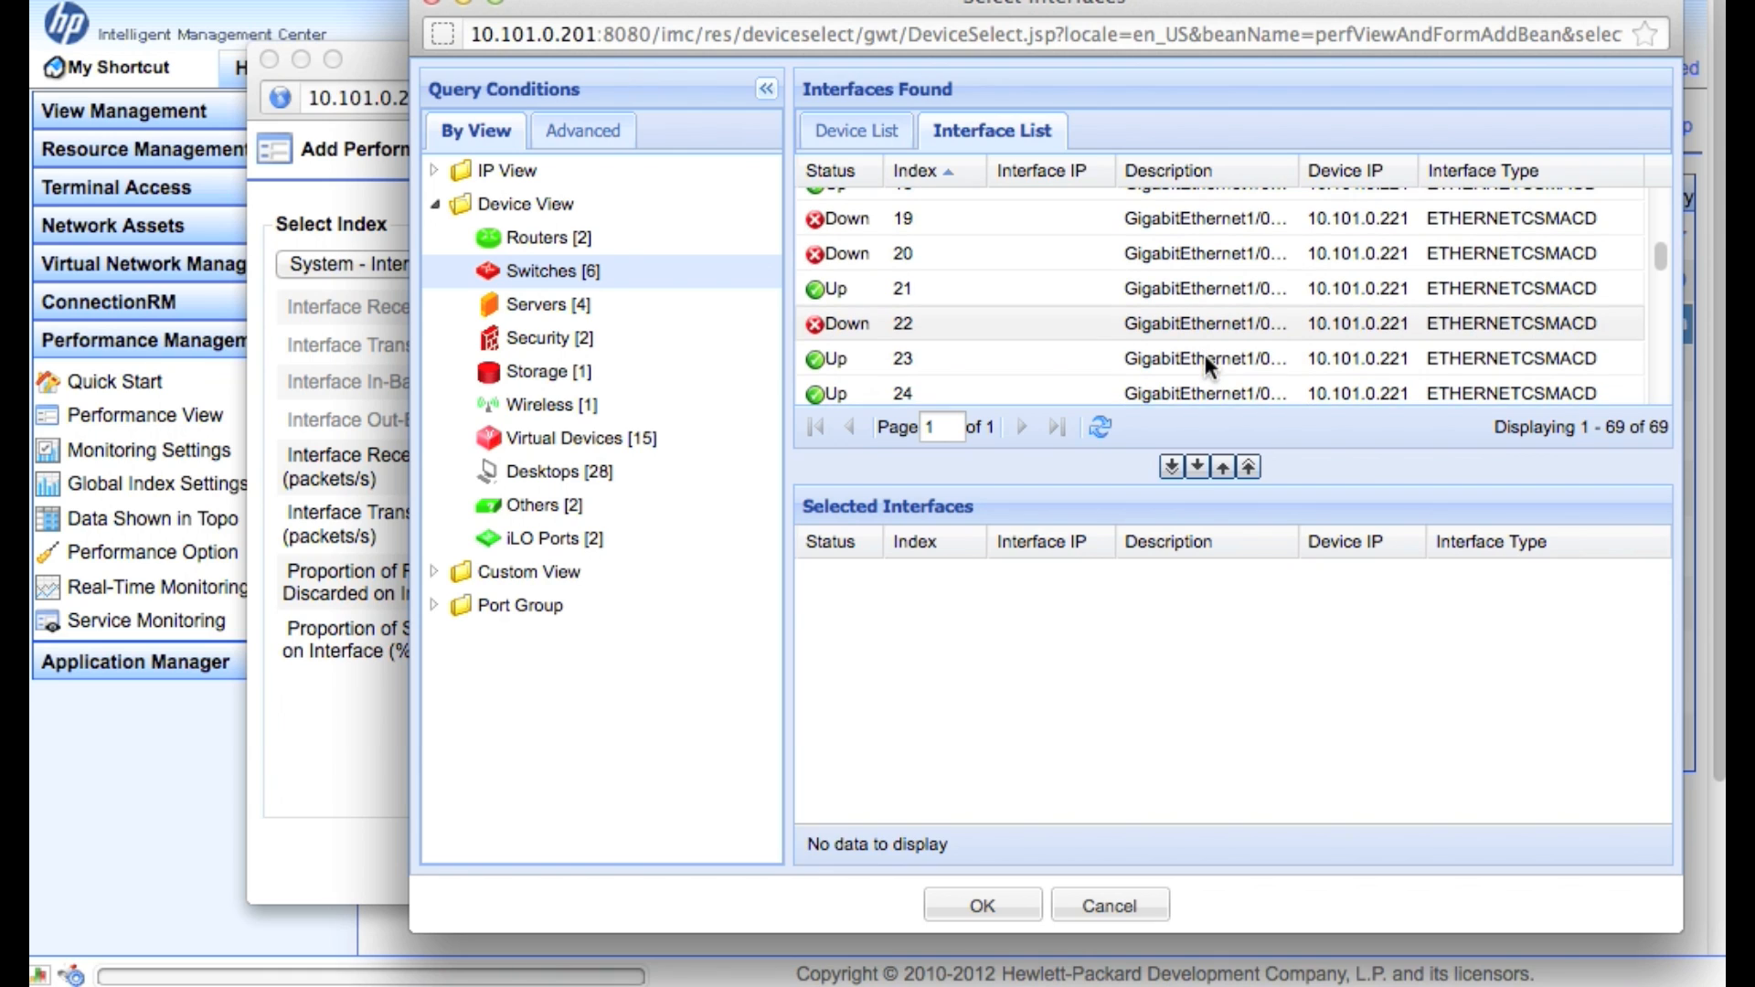
click(1166, 348)
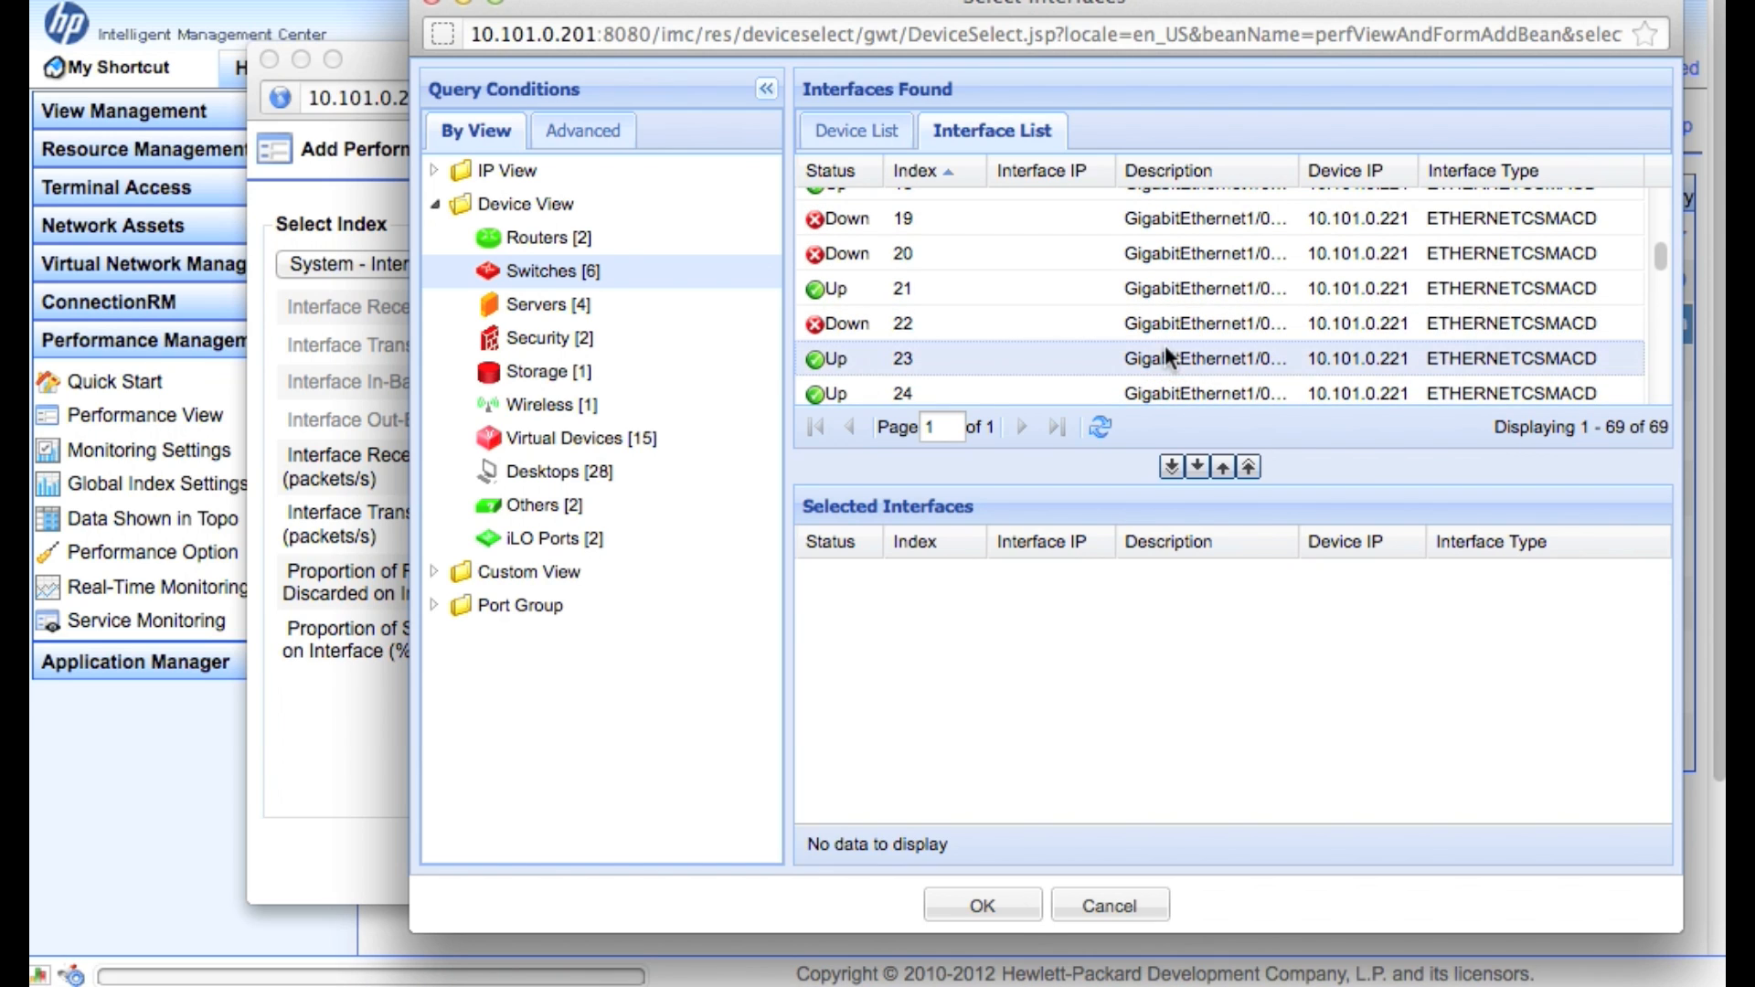
click(1197, 467)
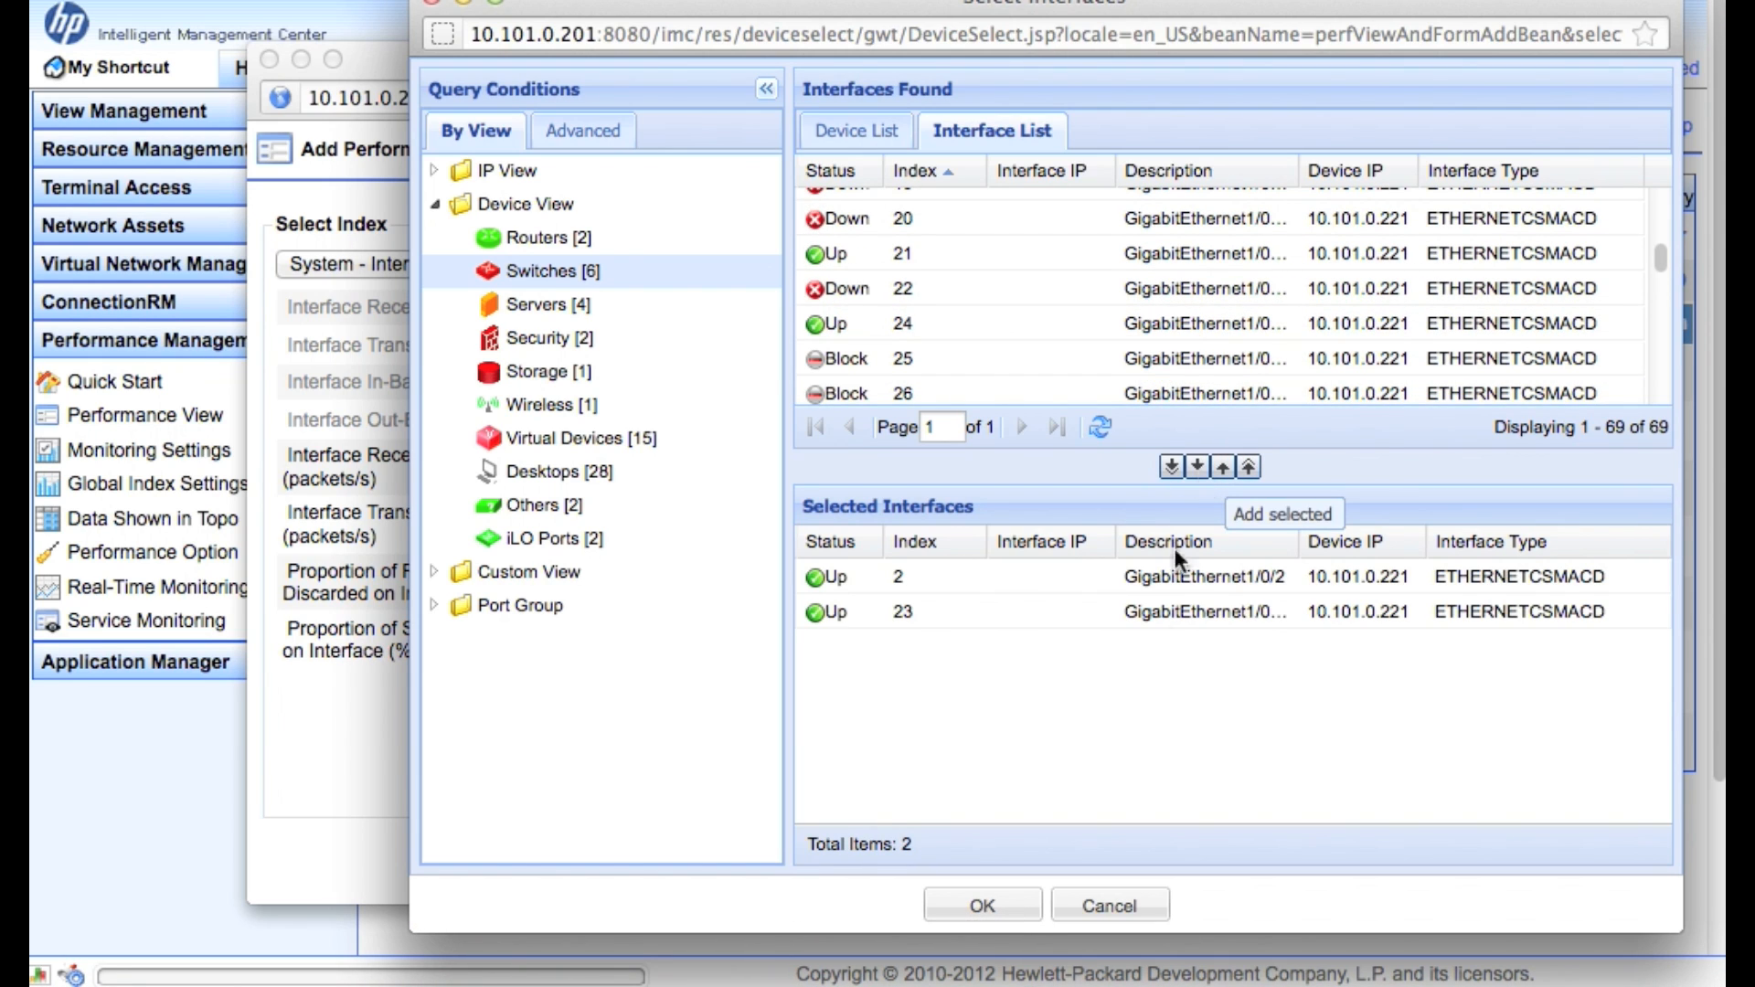
click(977, 907)
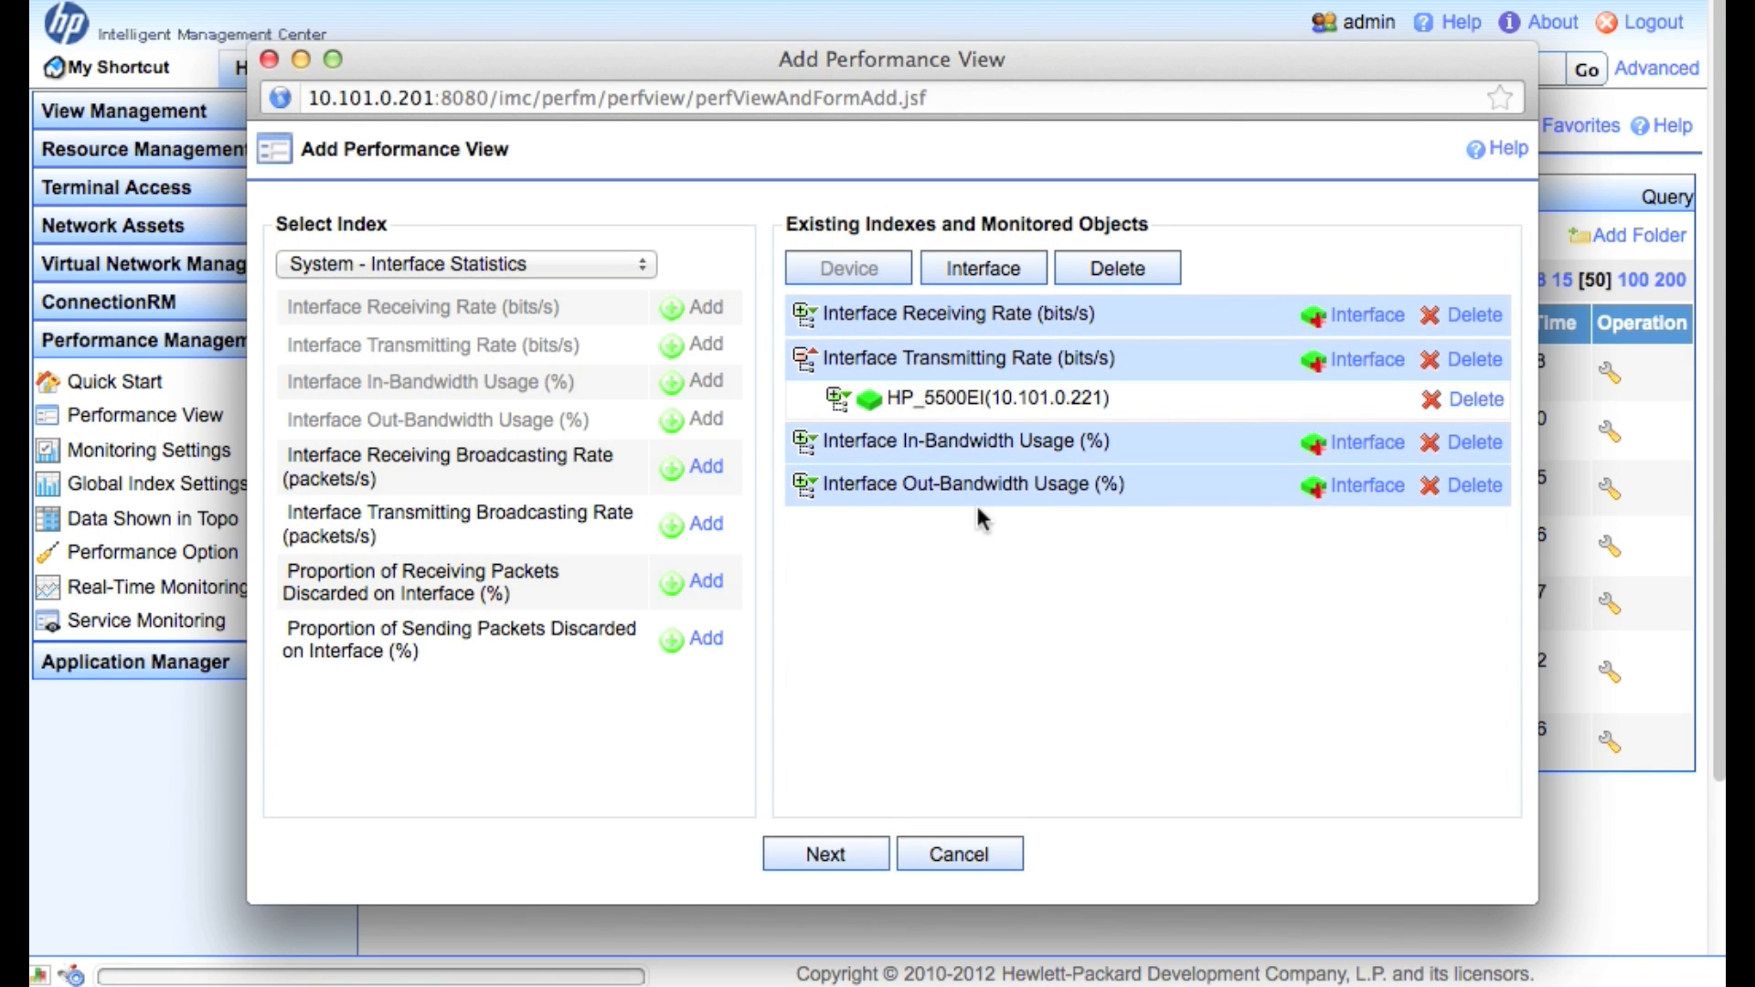
Attach HP_5500EI interfaces 2 and 23 to the Interface In-Bandwidth Usage index
click(1357, 448)
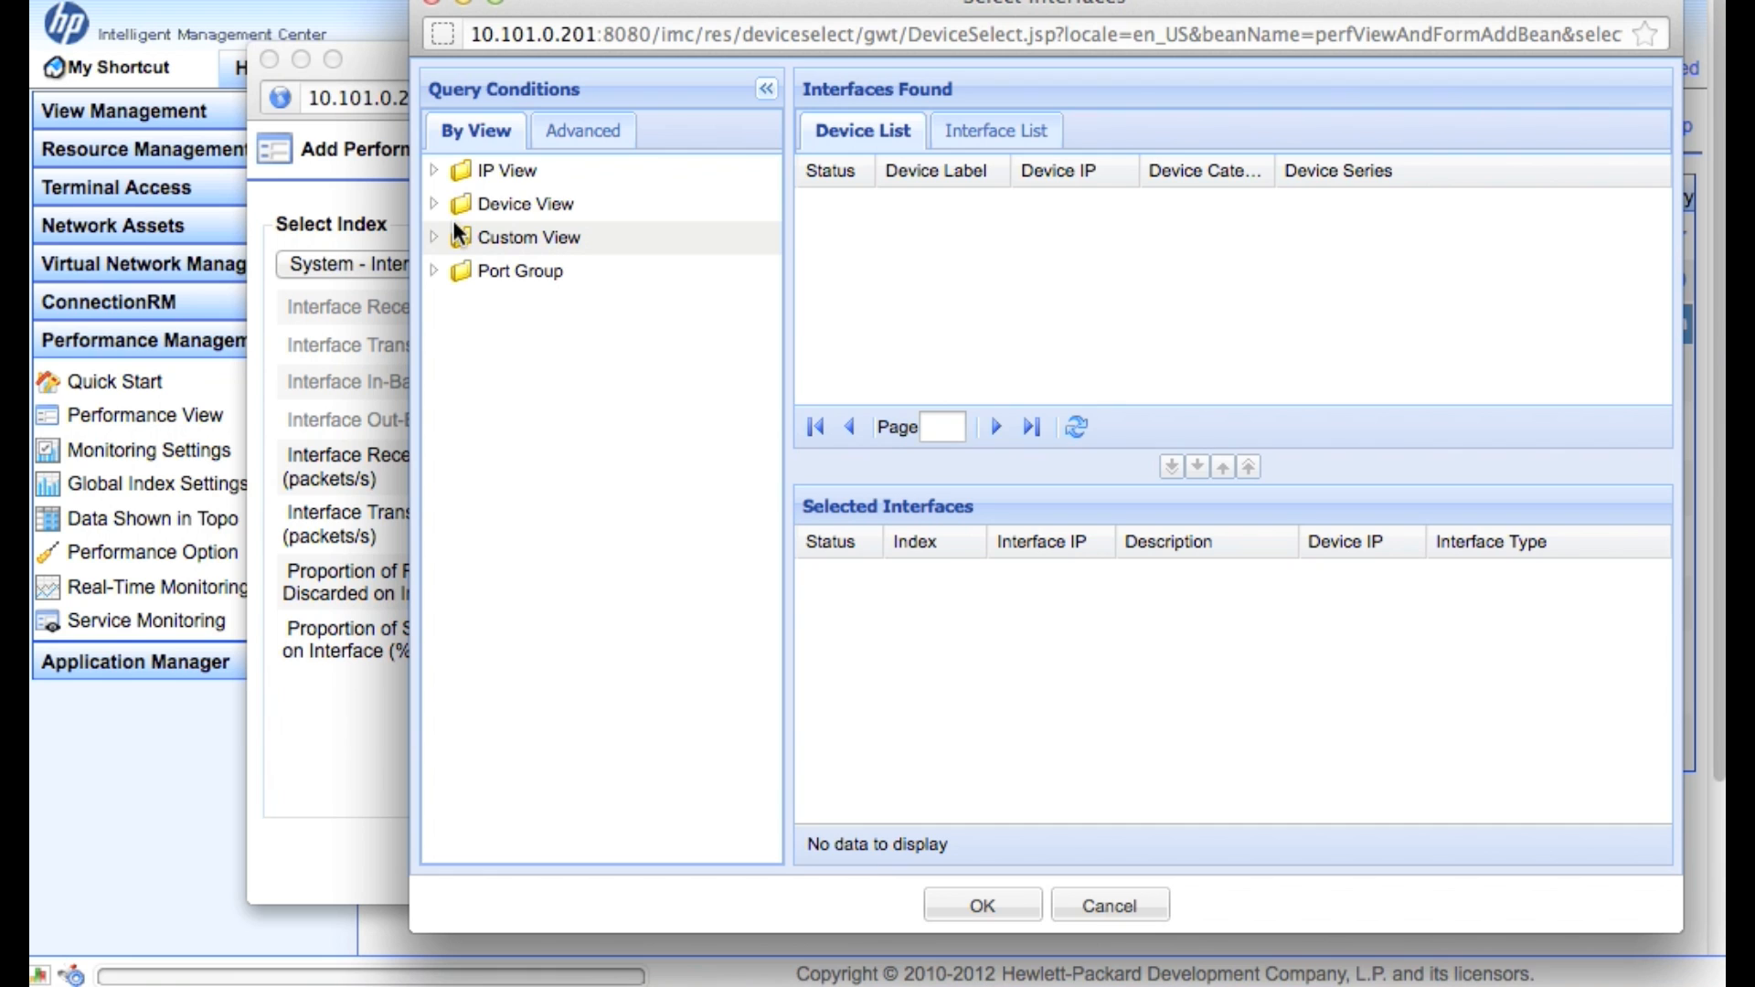
click(435, 204)
click(517, 269)
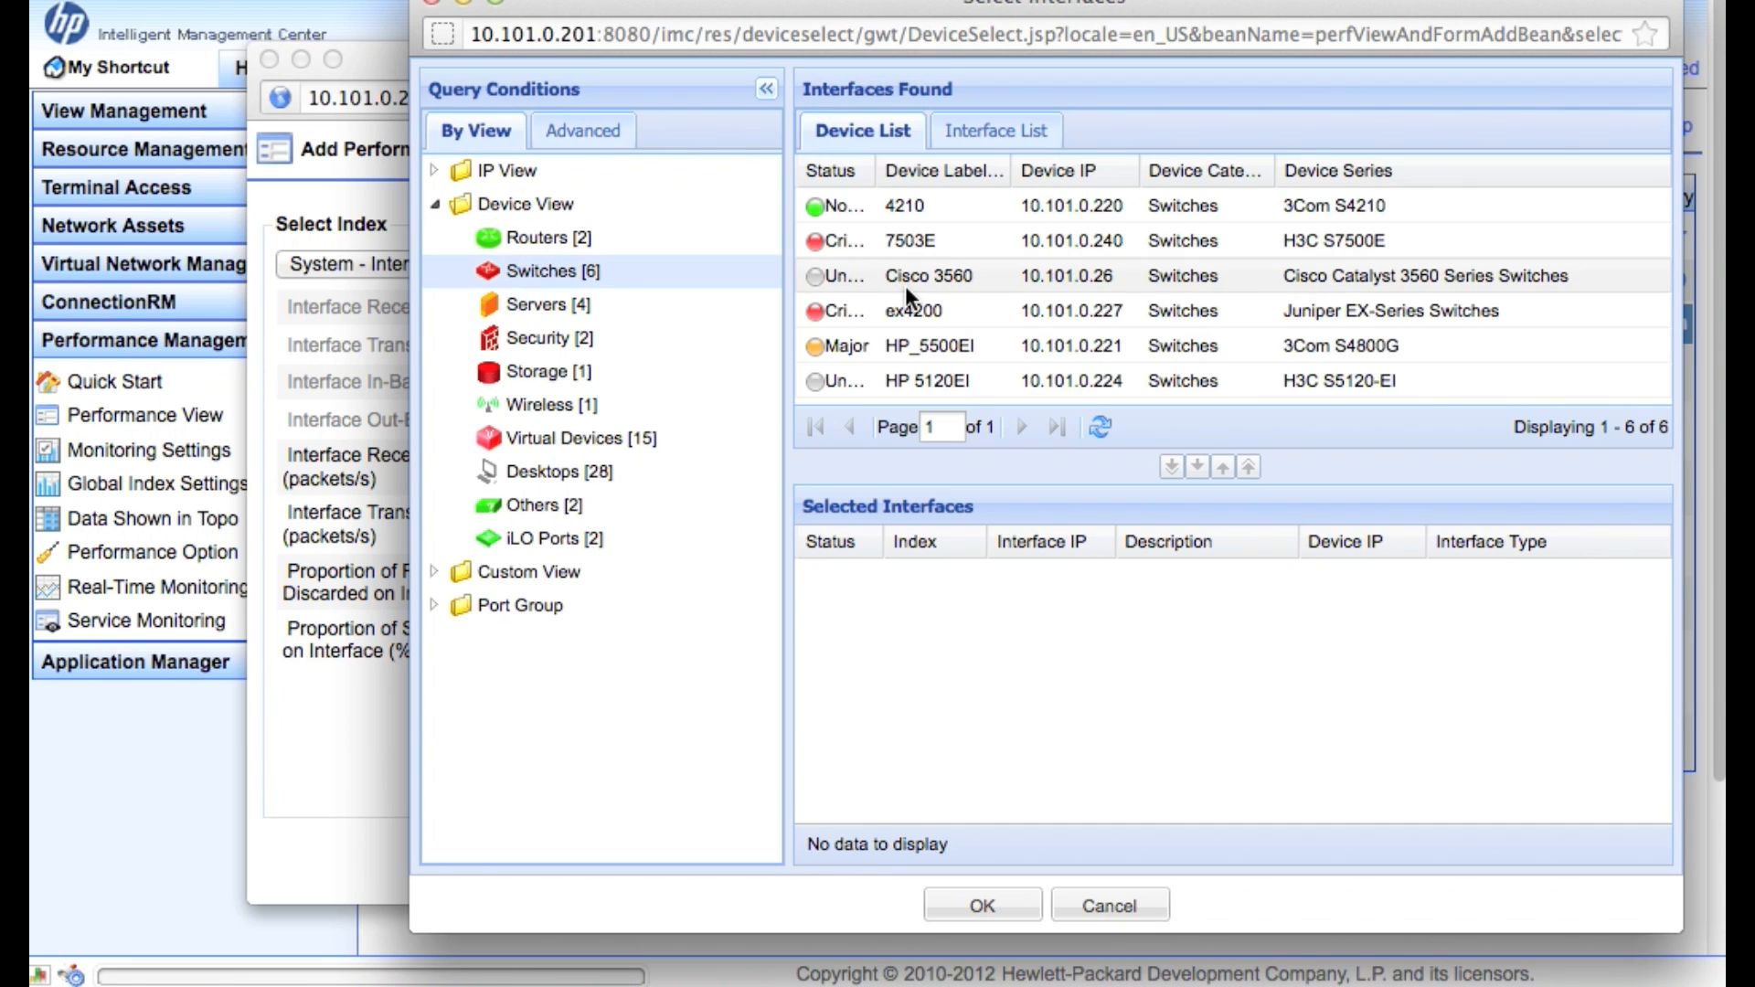
double_click(1080, 355)
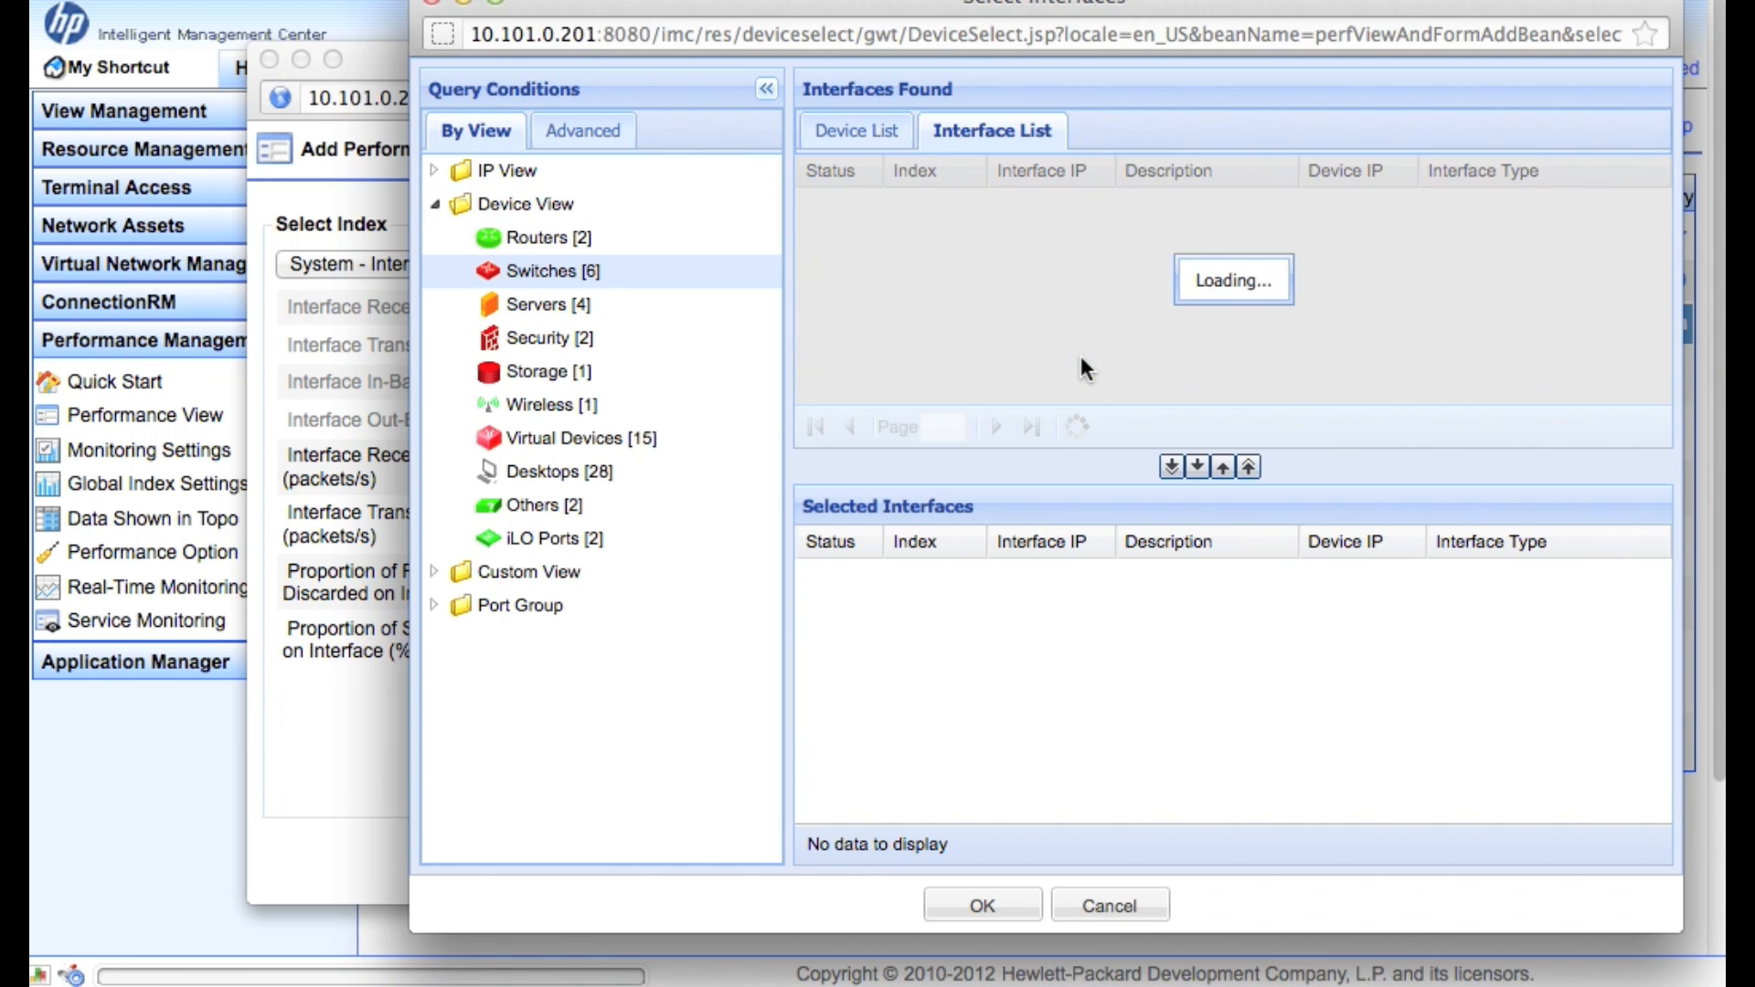
scroll(1033, 347, down, 10)
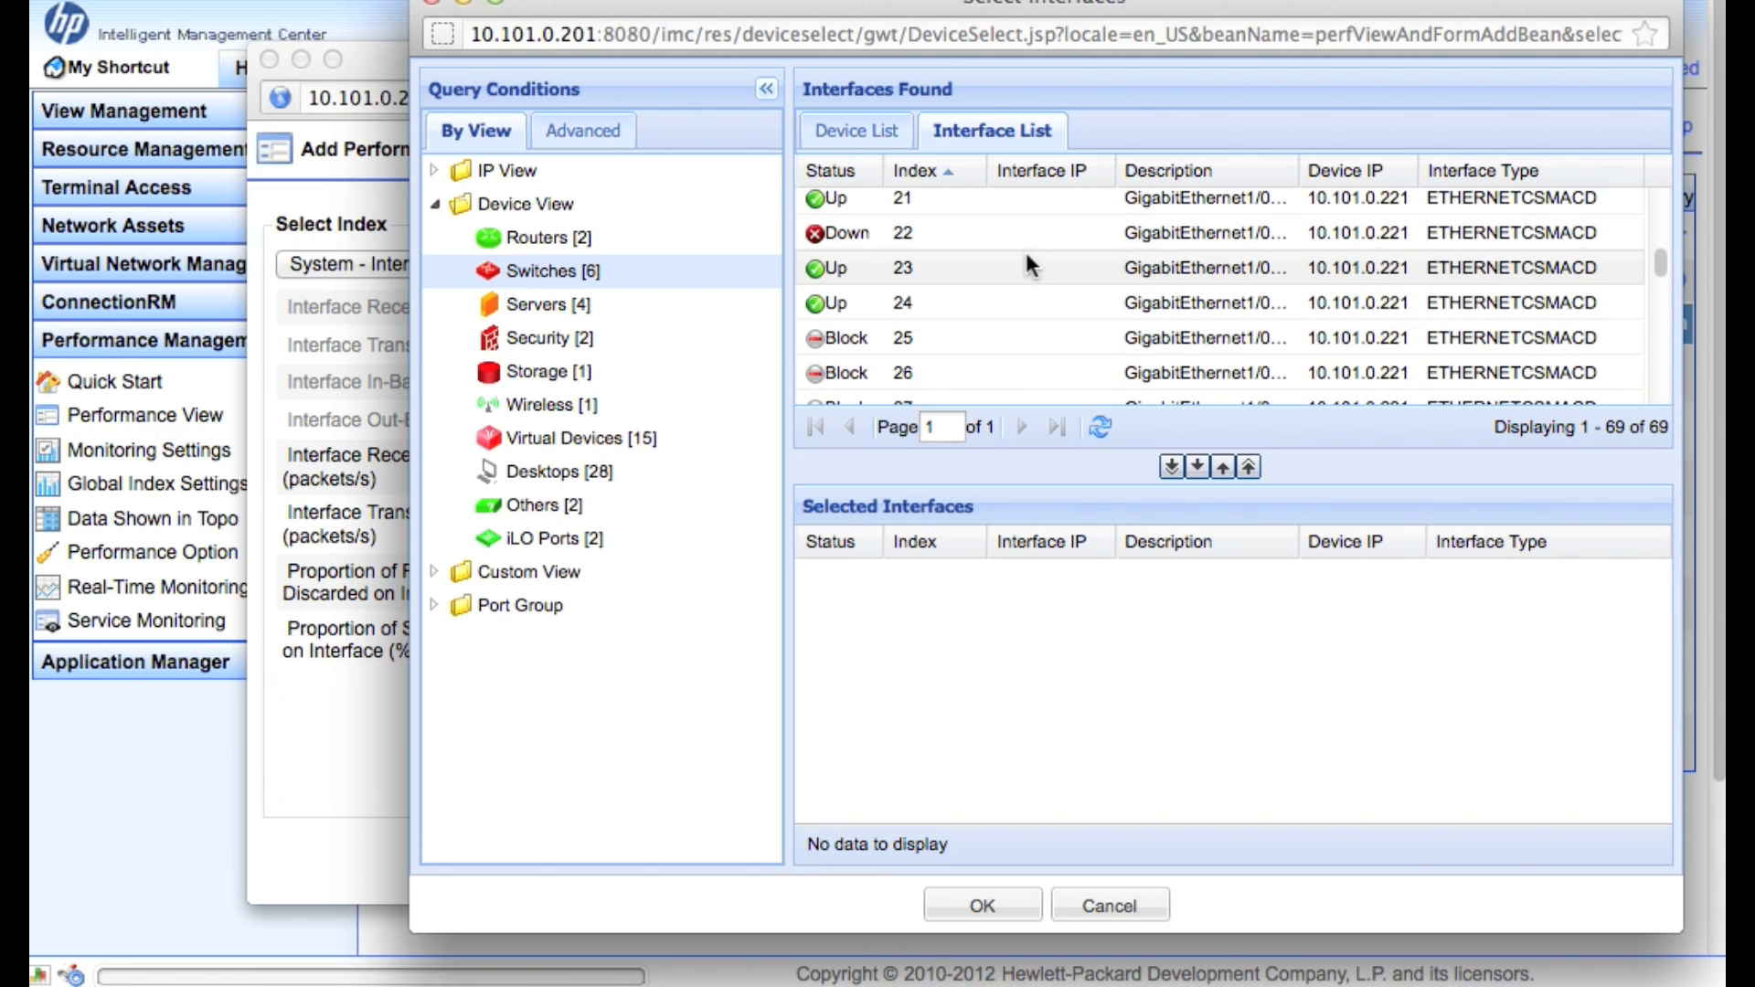
click(1030, 265)
click(1197, 467)
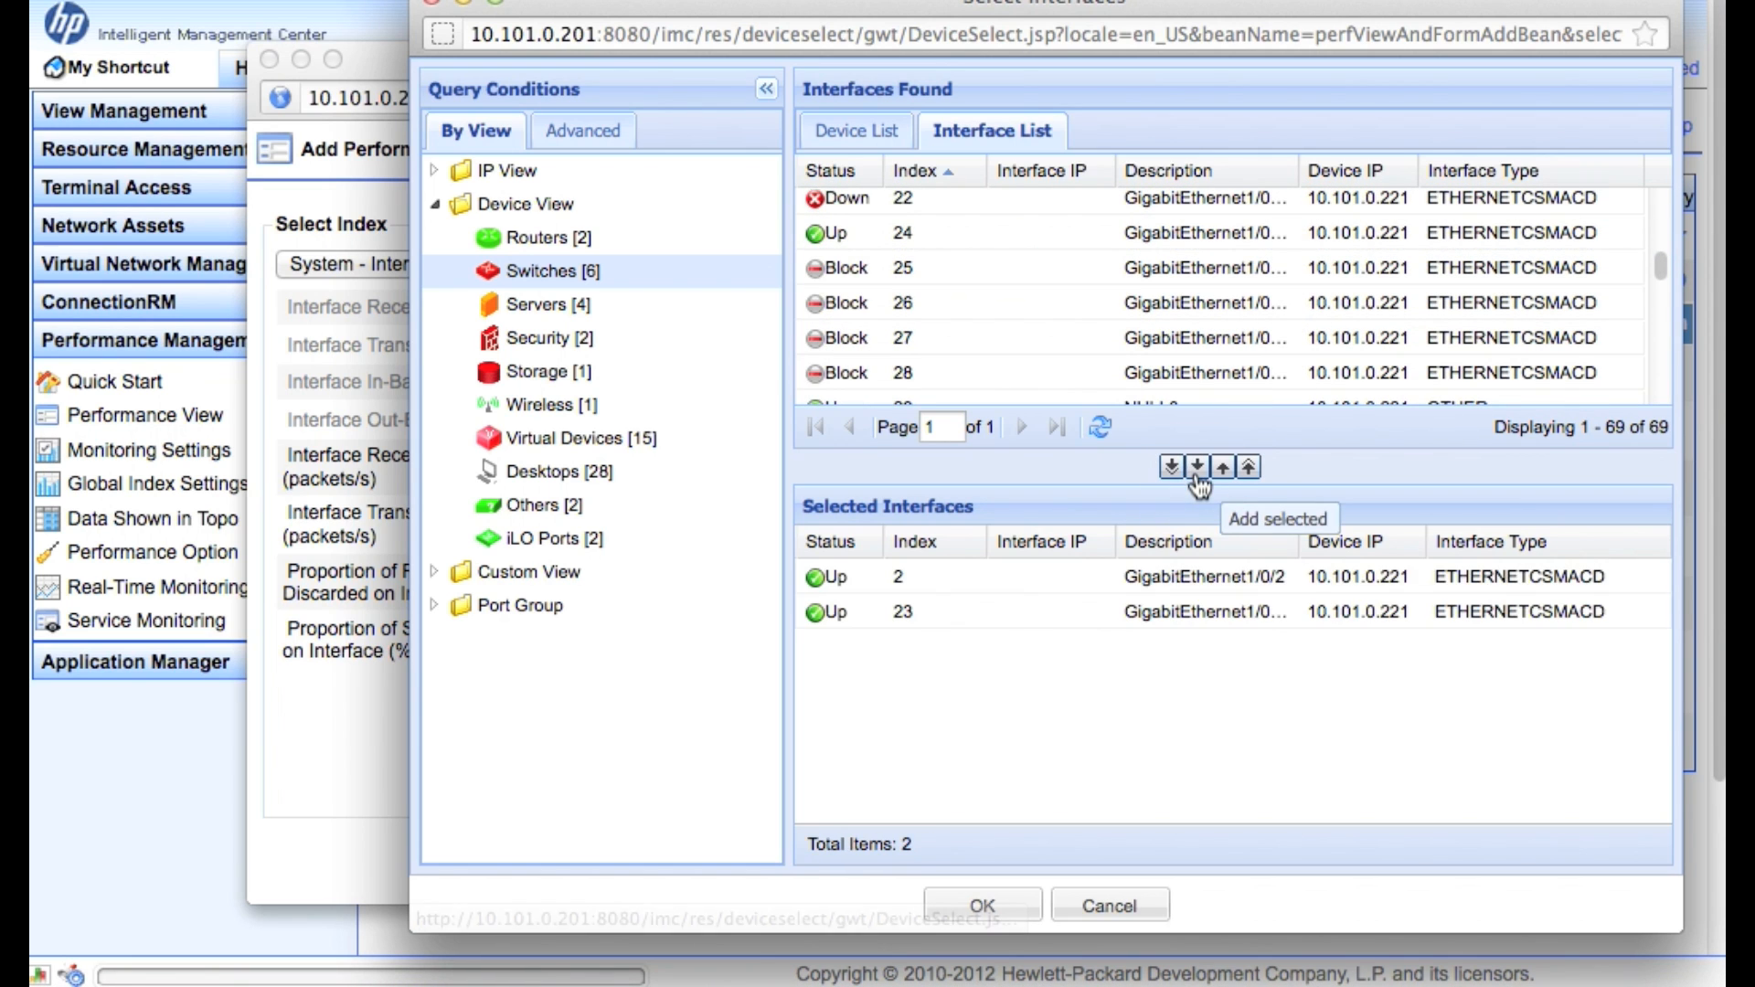
click(1000, 910)
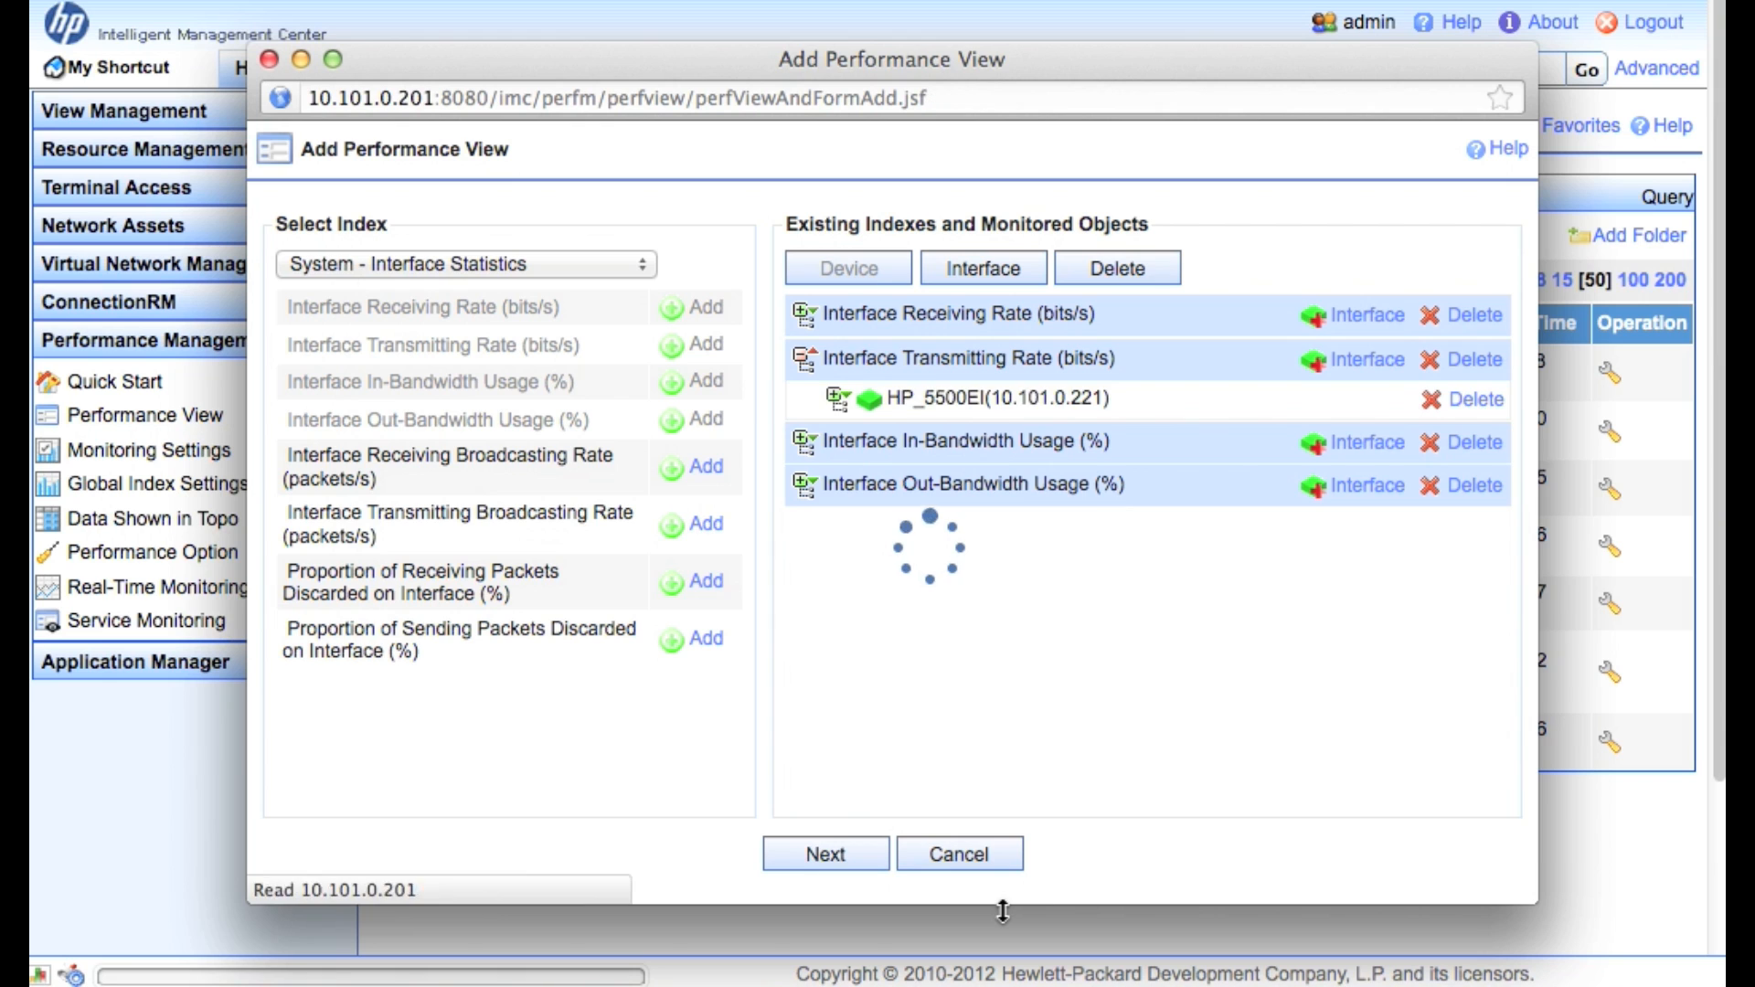
Select HP_5500EI's interfaces 2 and 23 under Switches for Out-Bandwidth Usage and confirm
click(1371, 487)
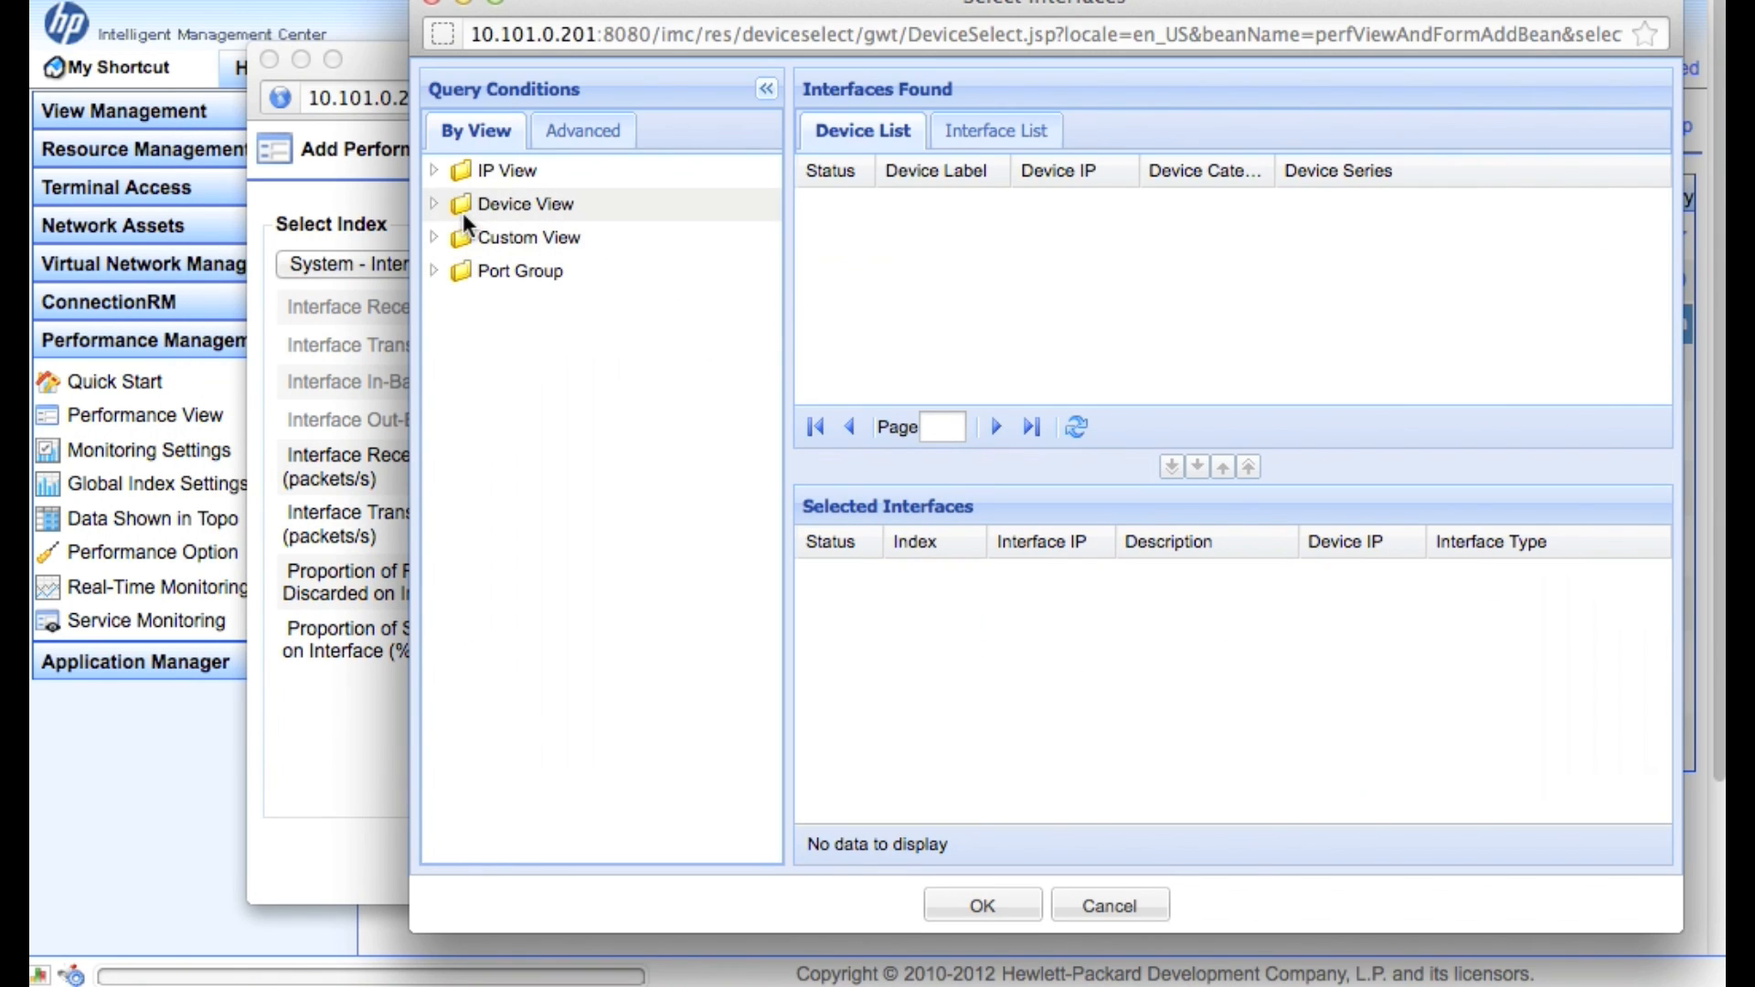
click(436, 204)
click(526, 274)
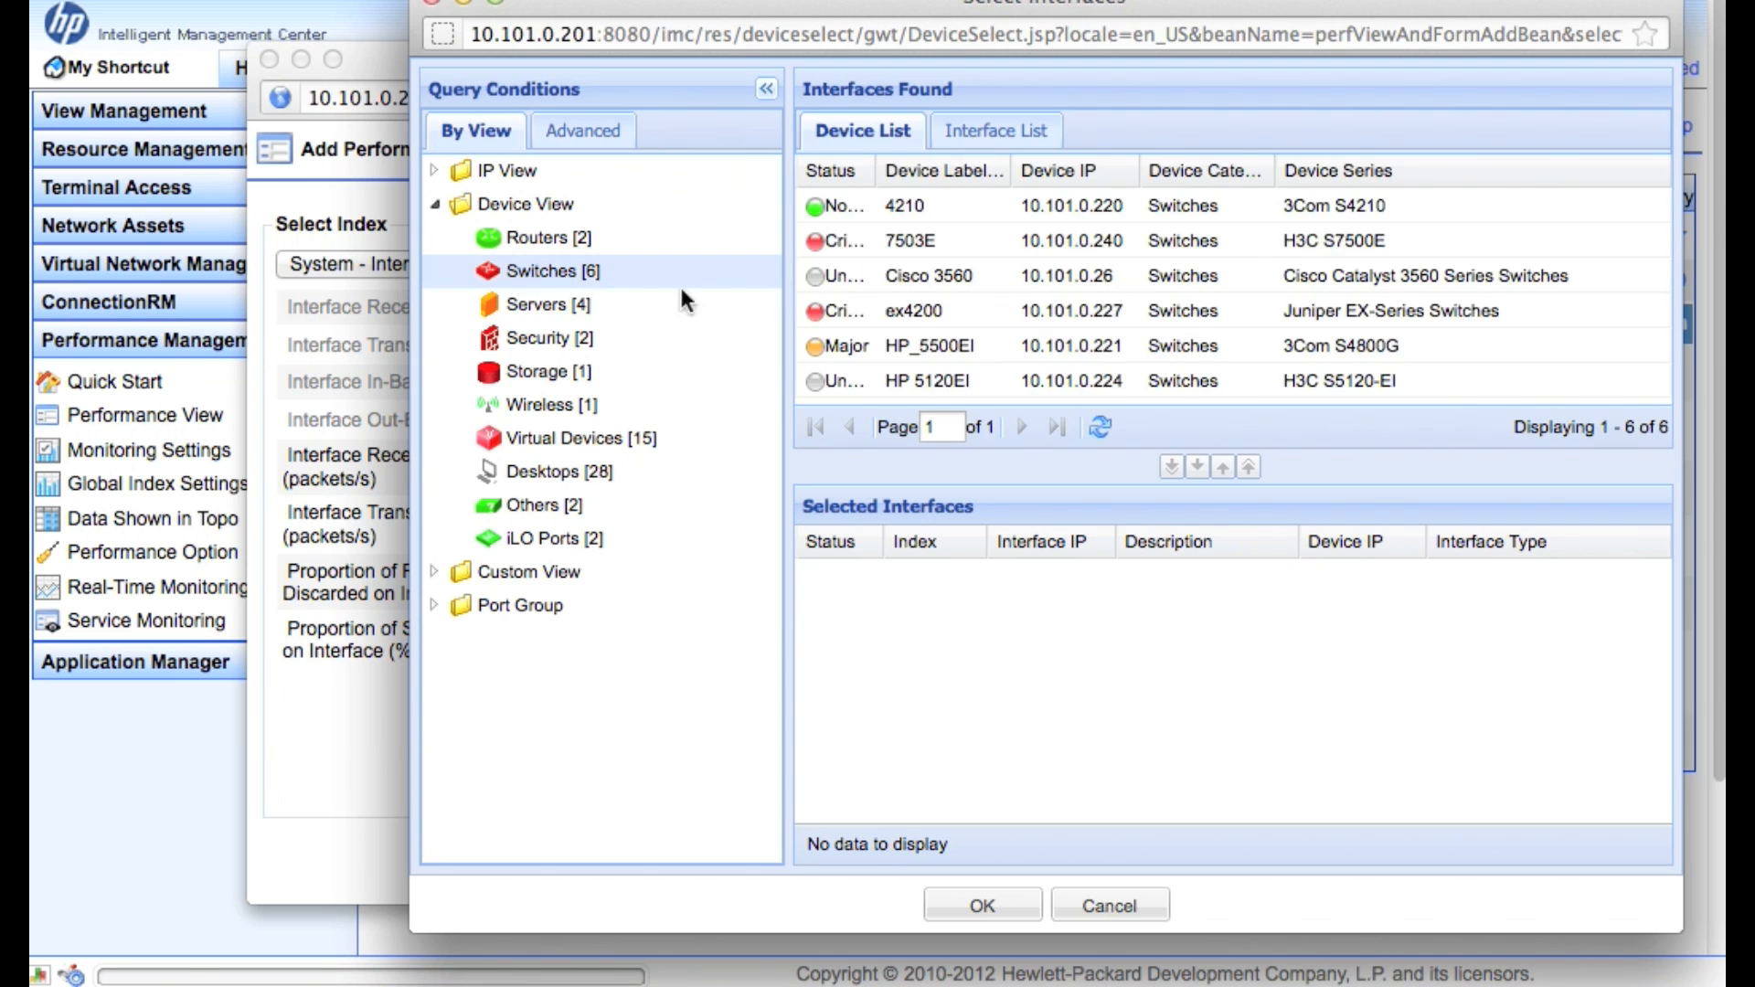
double_click(978, 346)
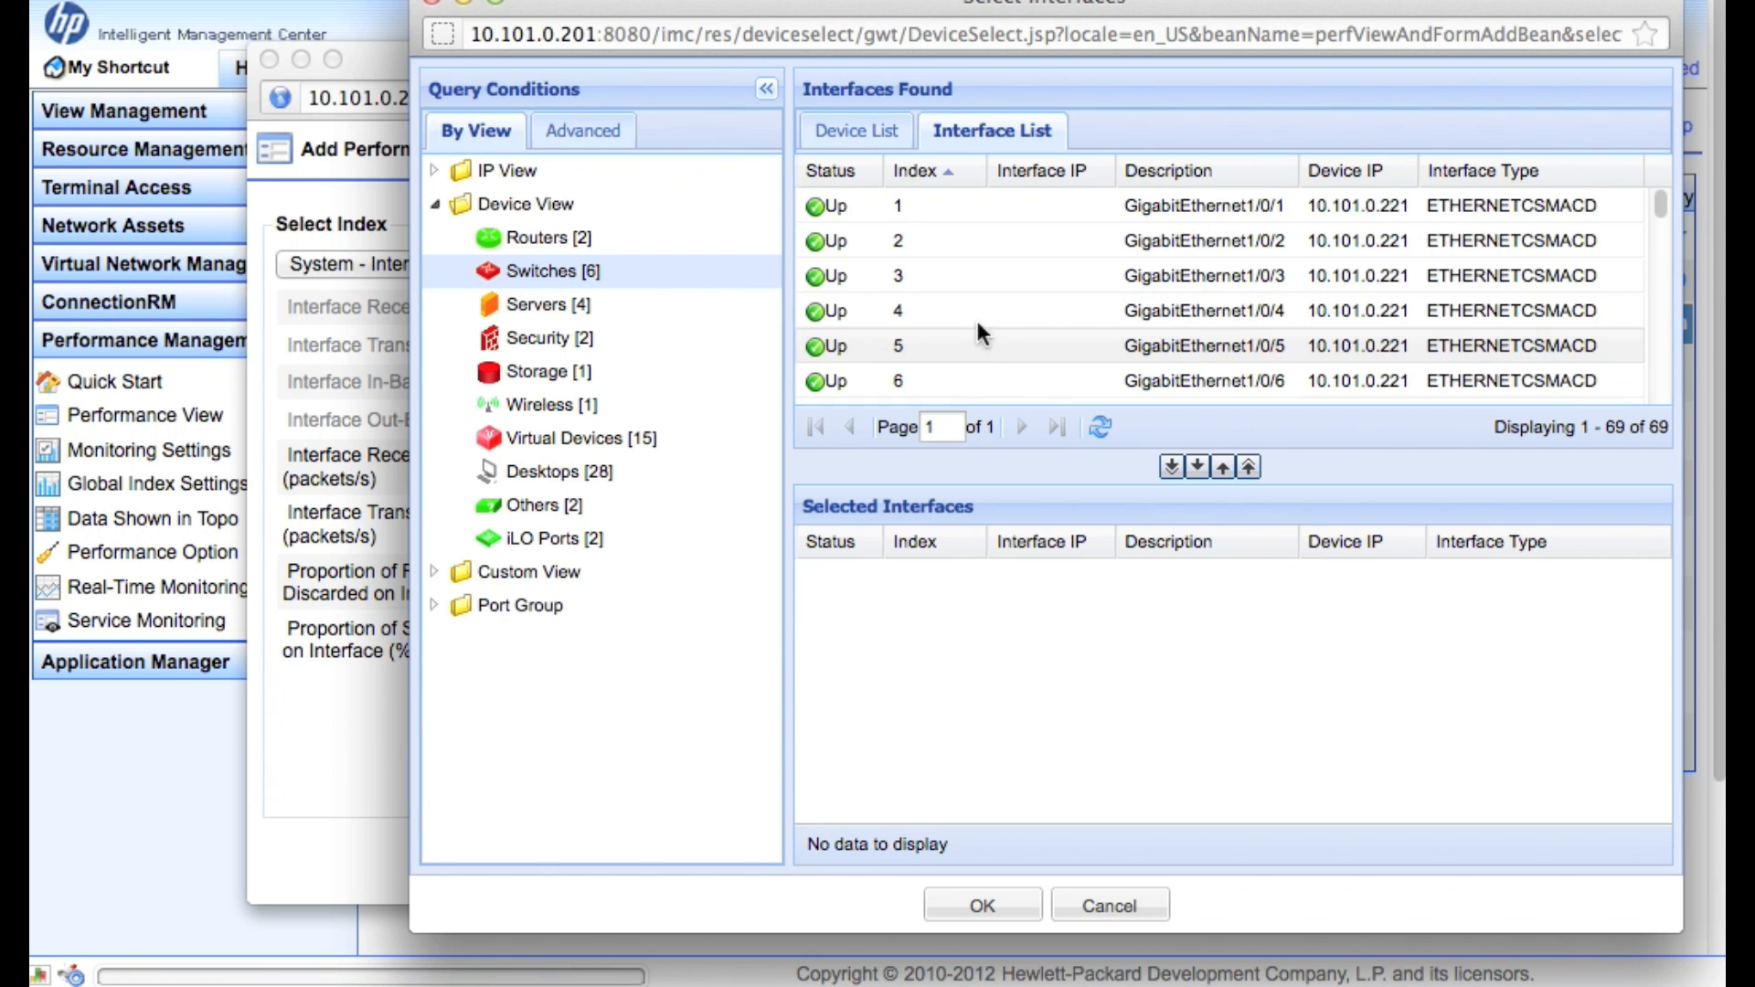
scroll(1093, 340, down, 5)
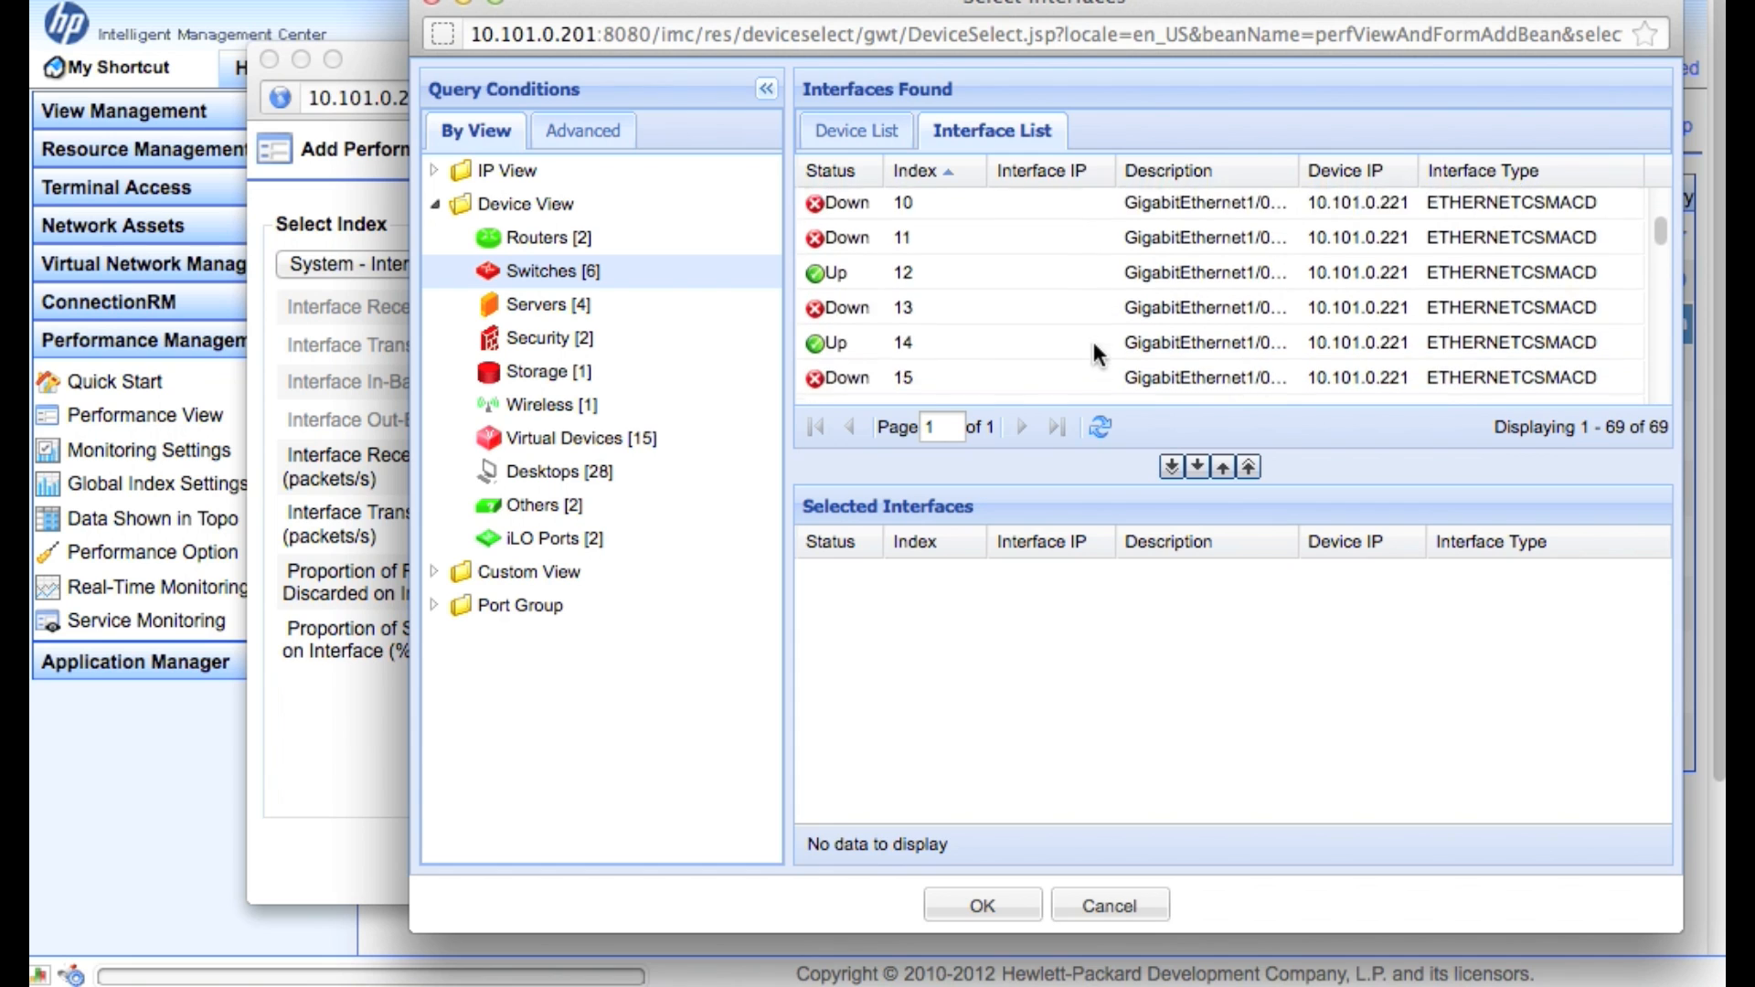
scroll(1092, 337, down, 3)
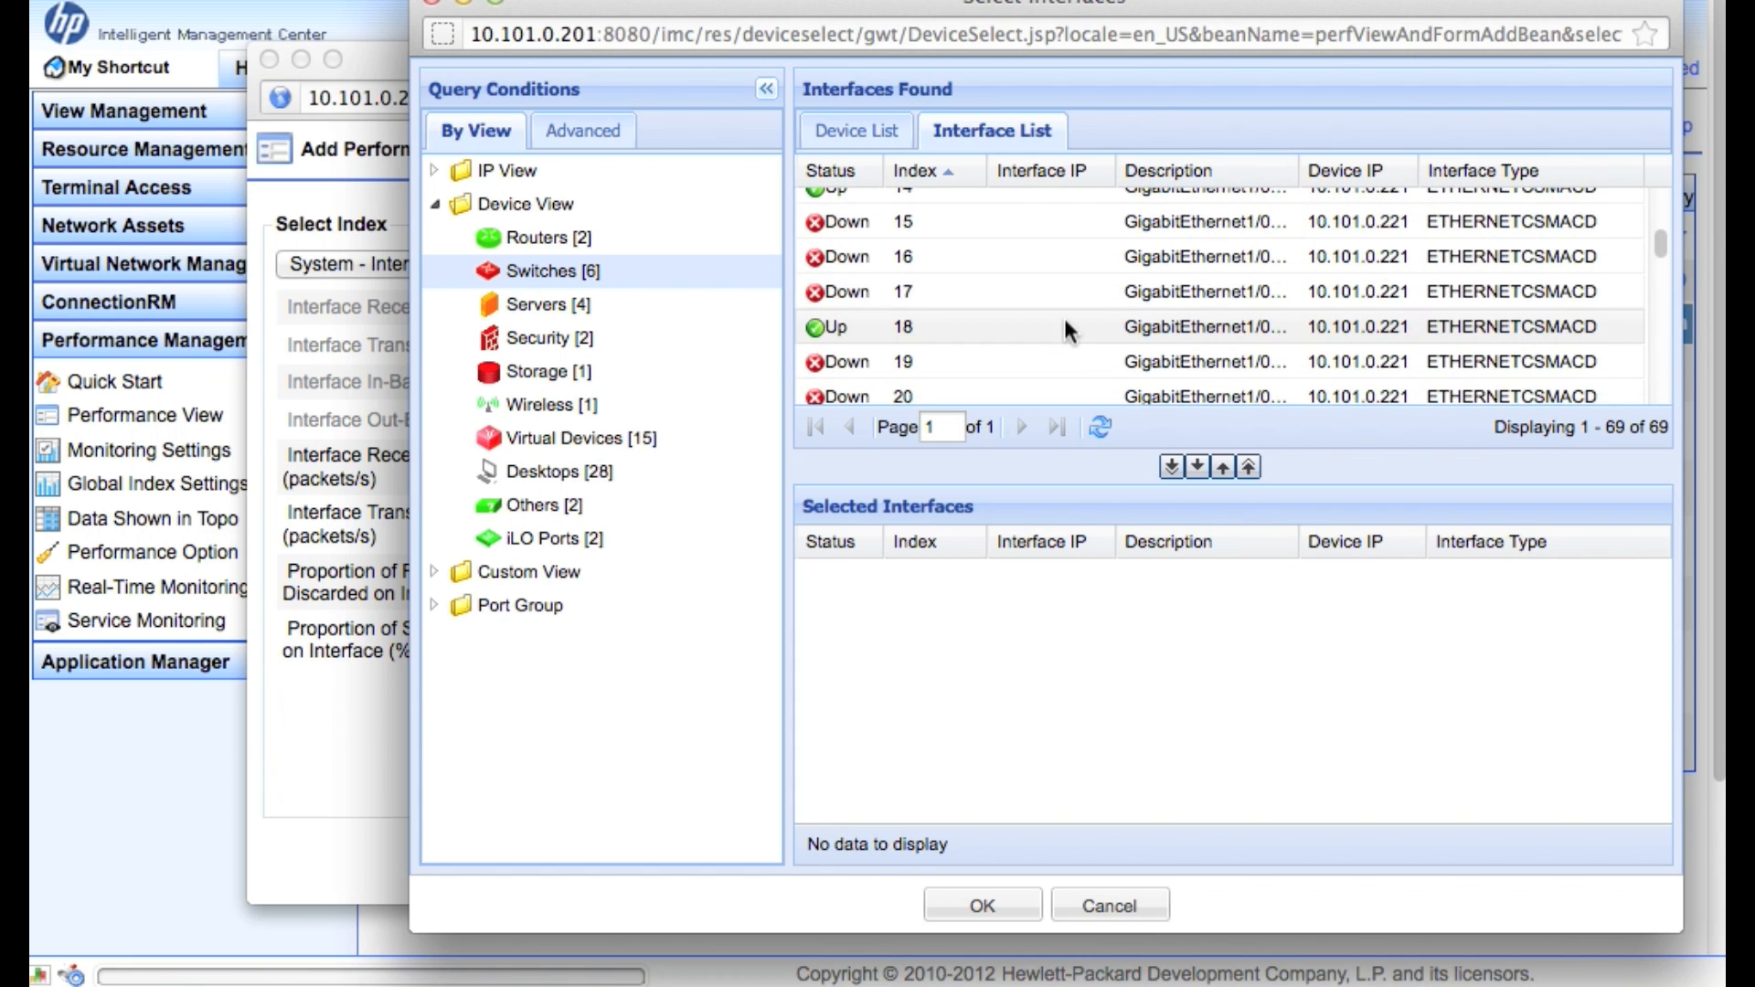
click(996, 369)
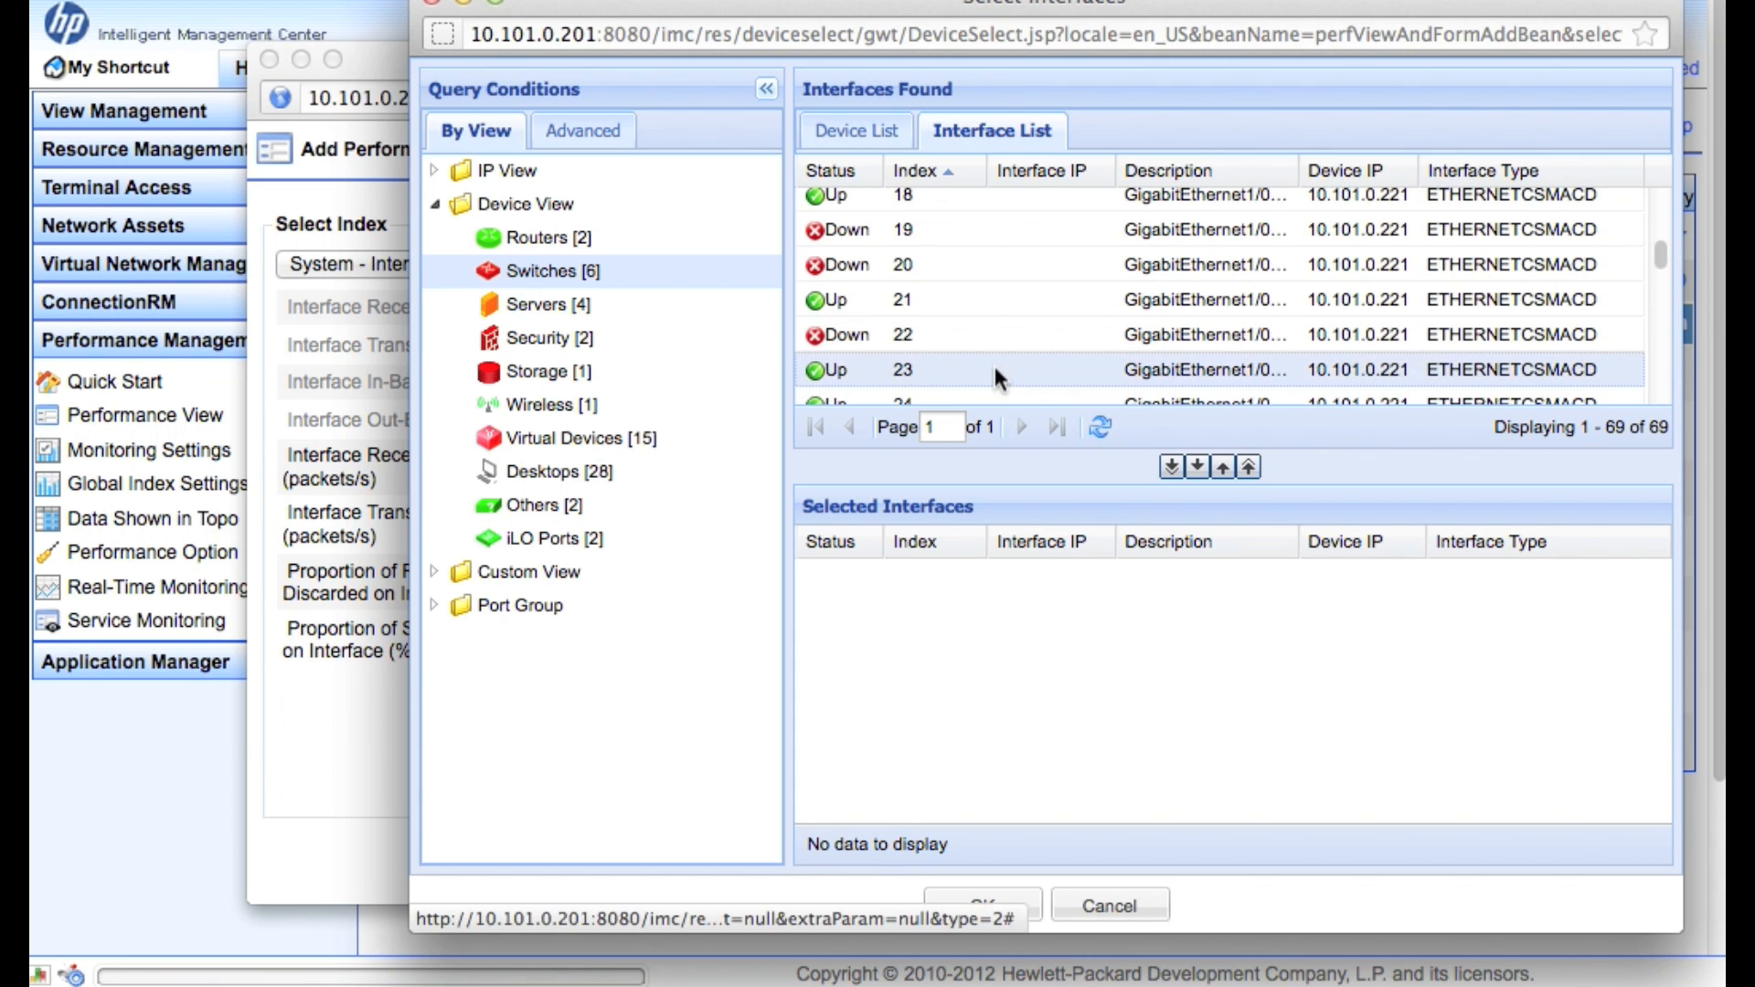
click(1172, 470)
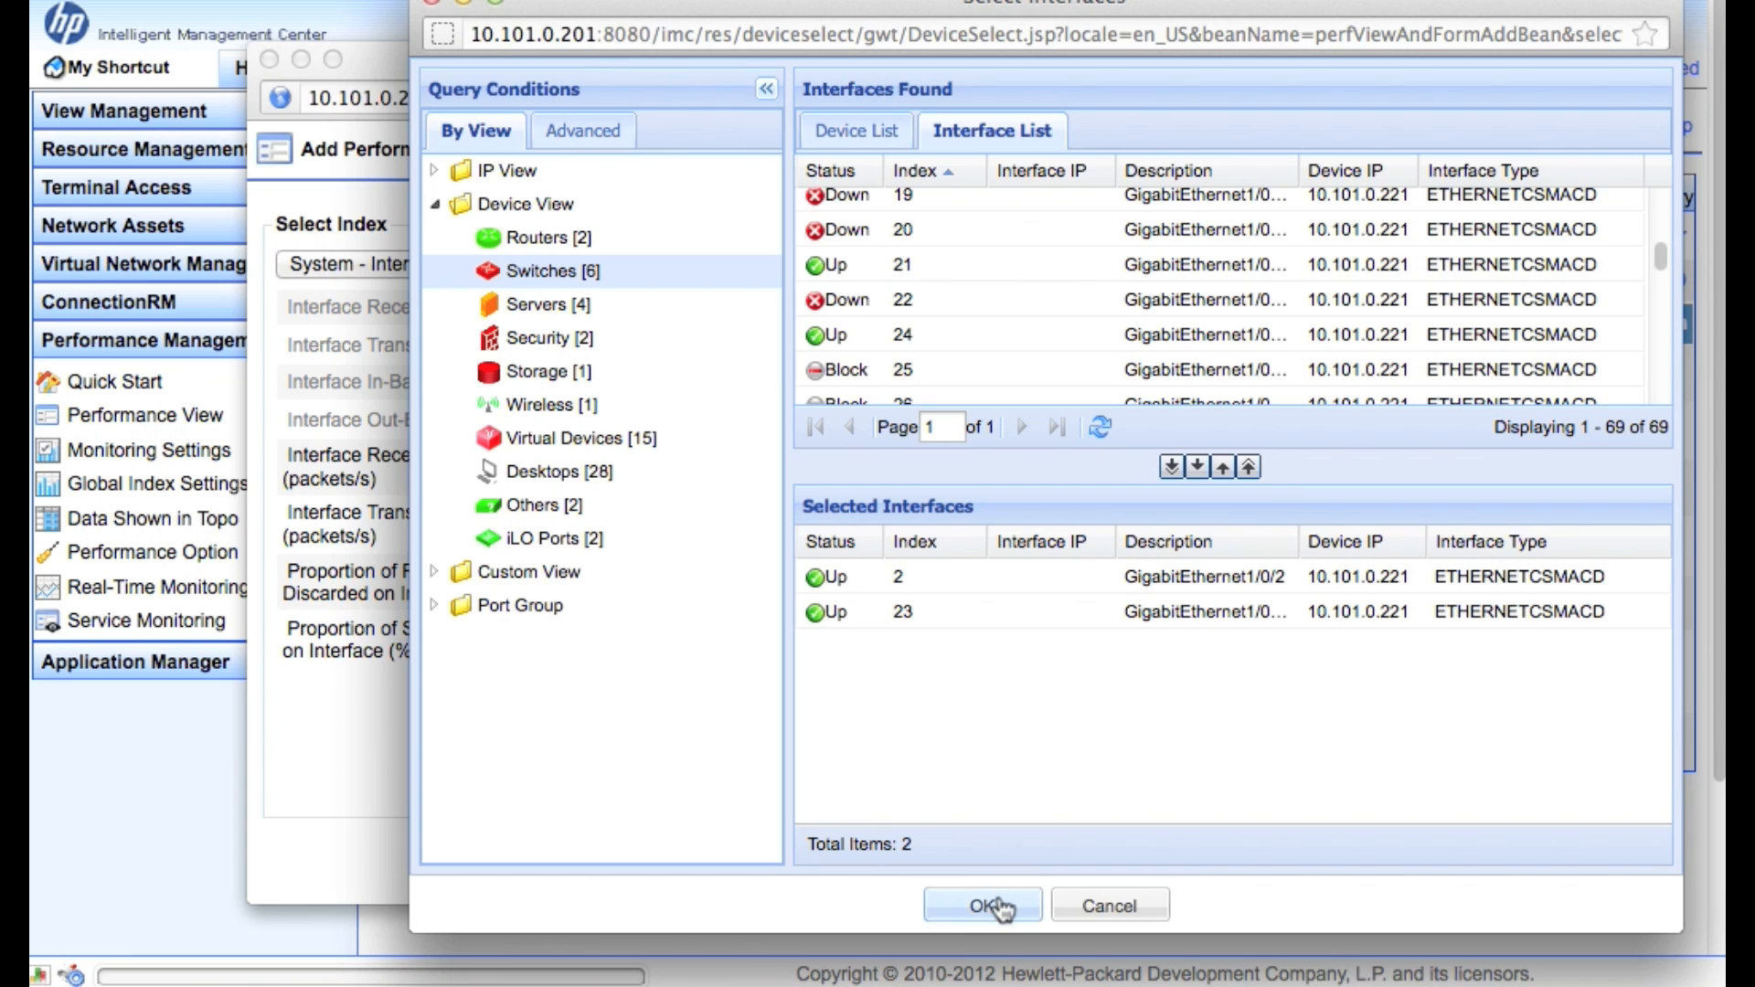
click(982, 905)
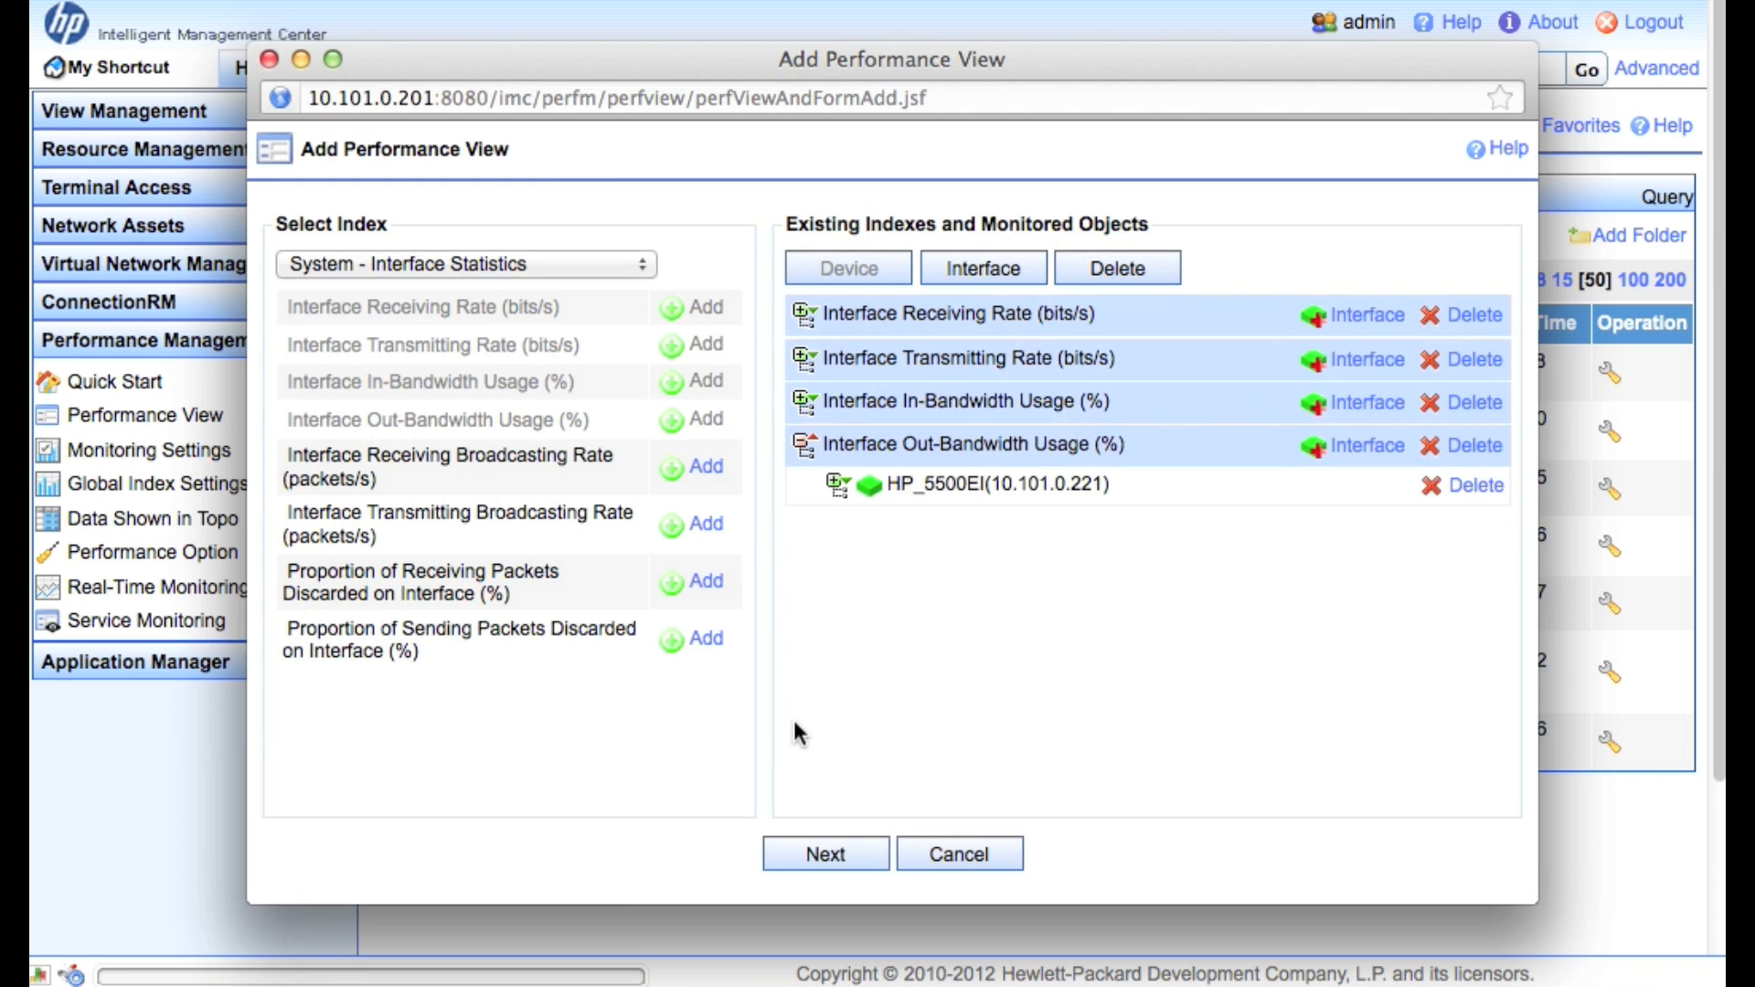
Save the eight instances as Trend Line view 'Trunk Port', described 'Trunk Links for 5500EI'
click(826, 855)
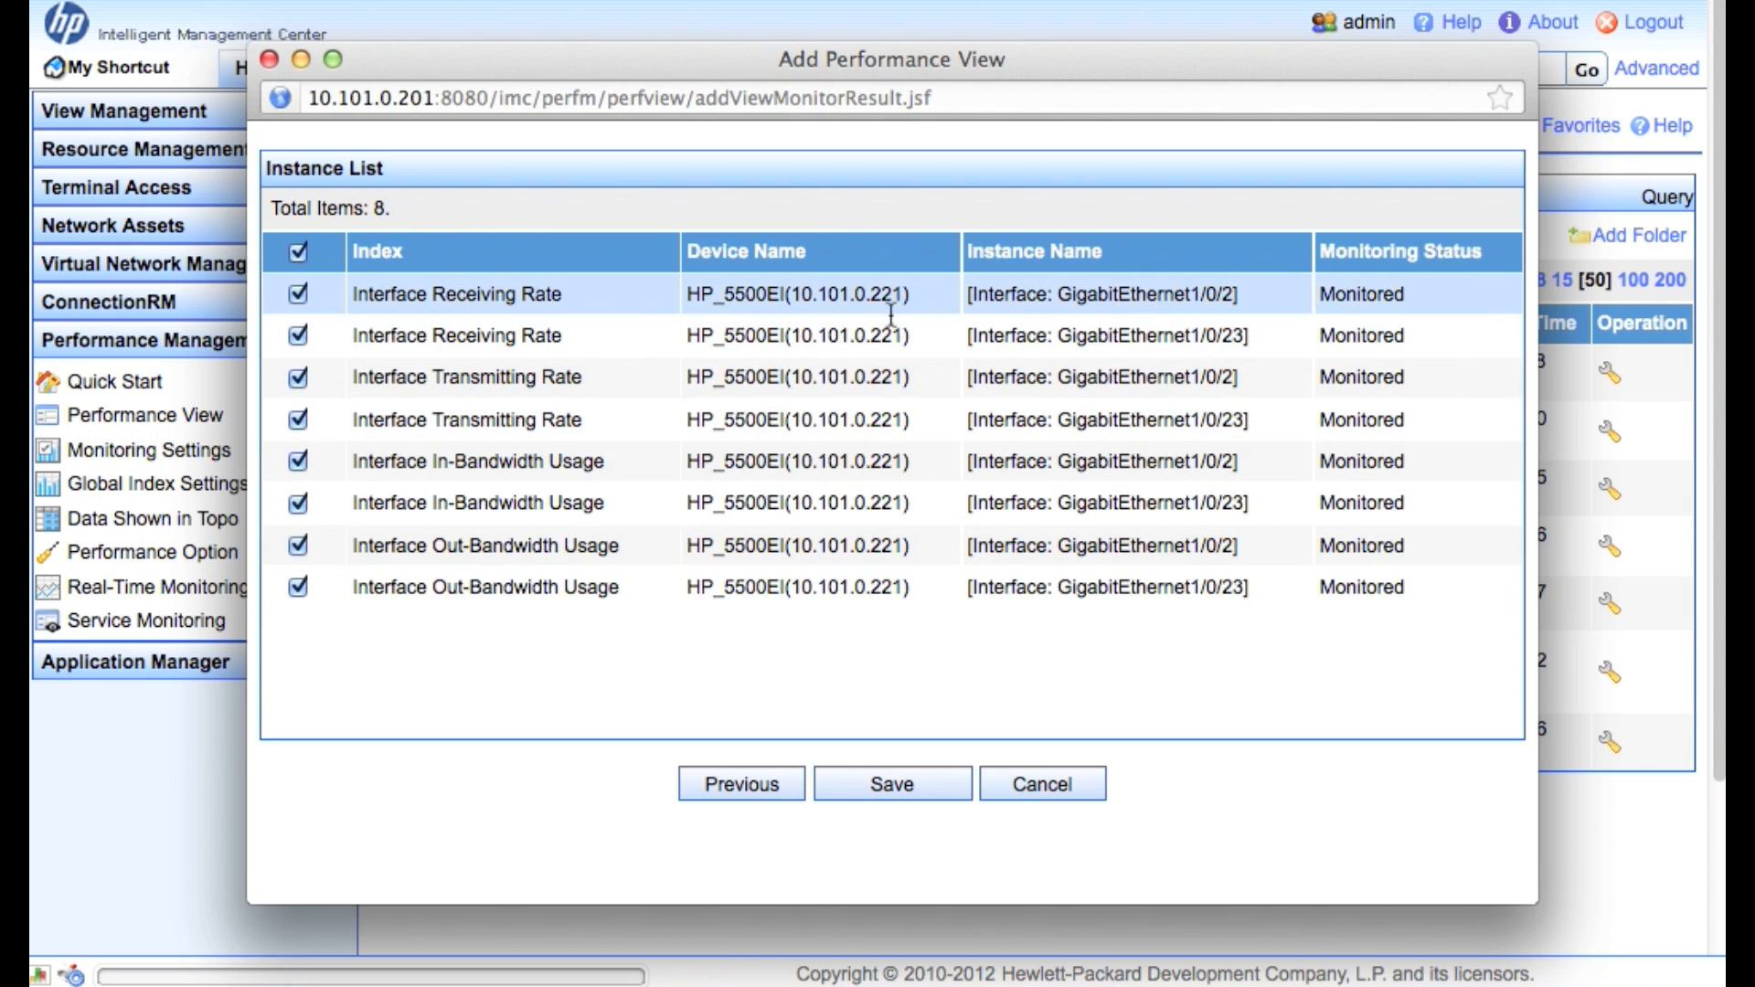
click(941, 789)
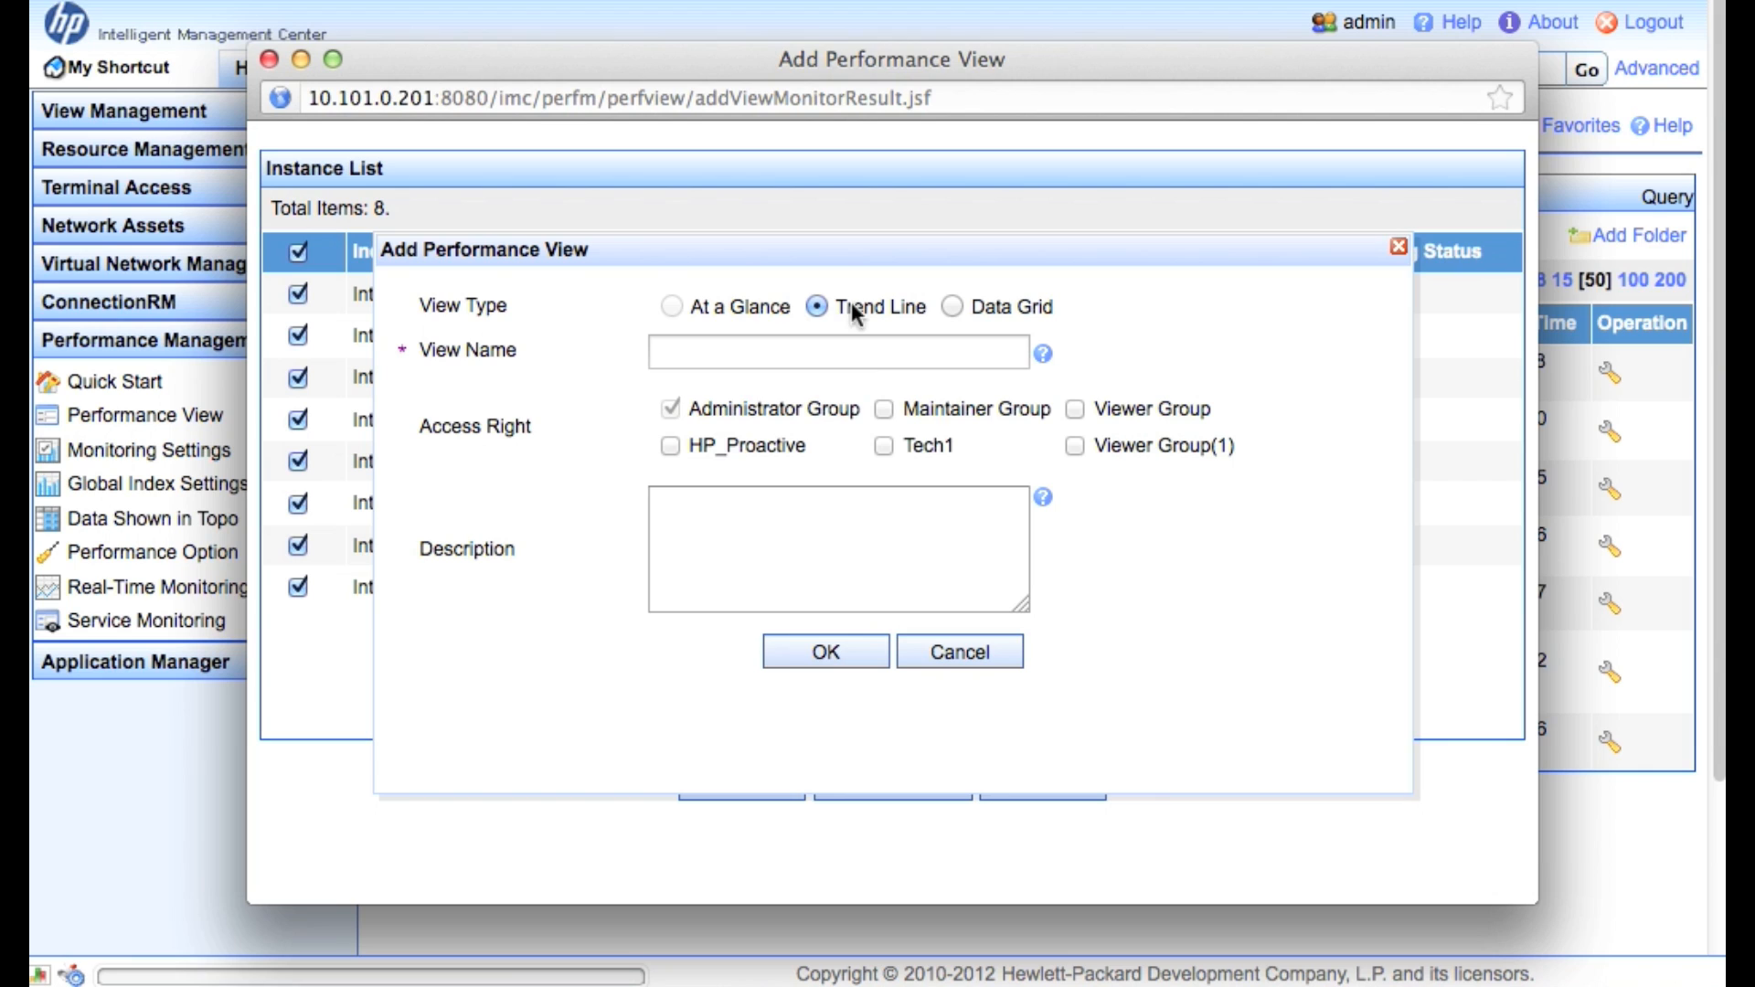
click(846, 353)
text(Trunk Ports)
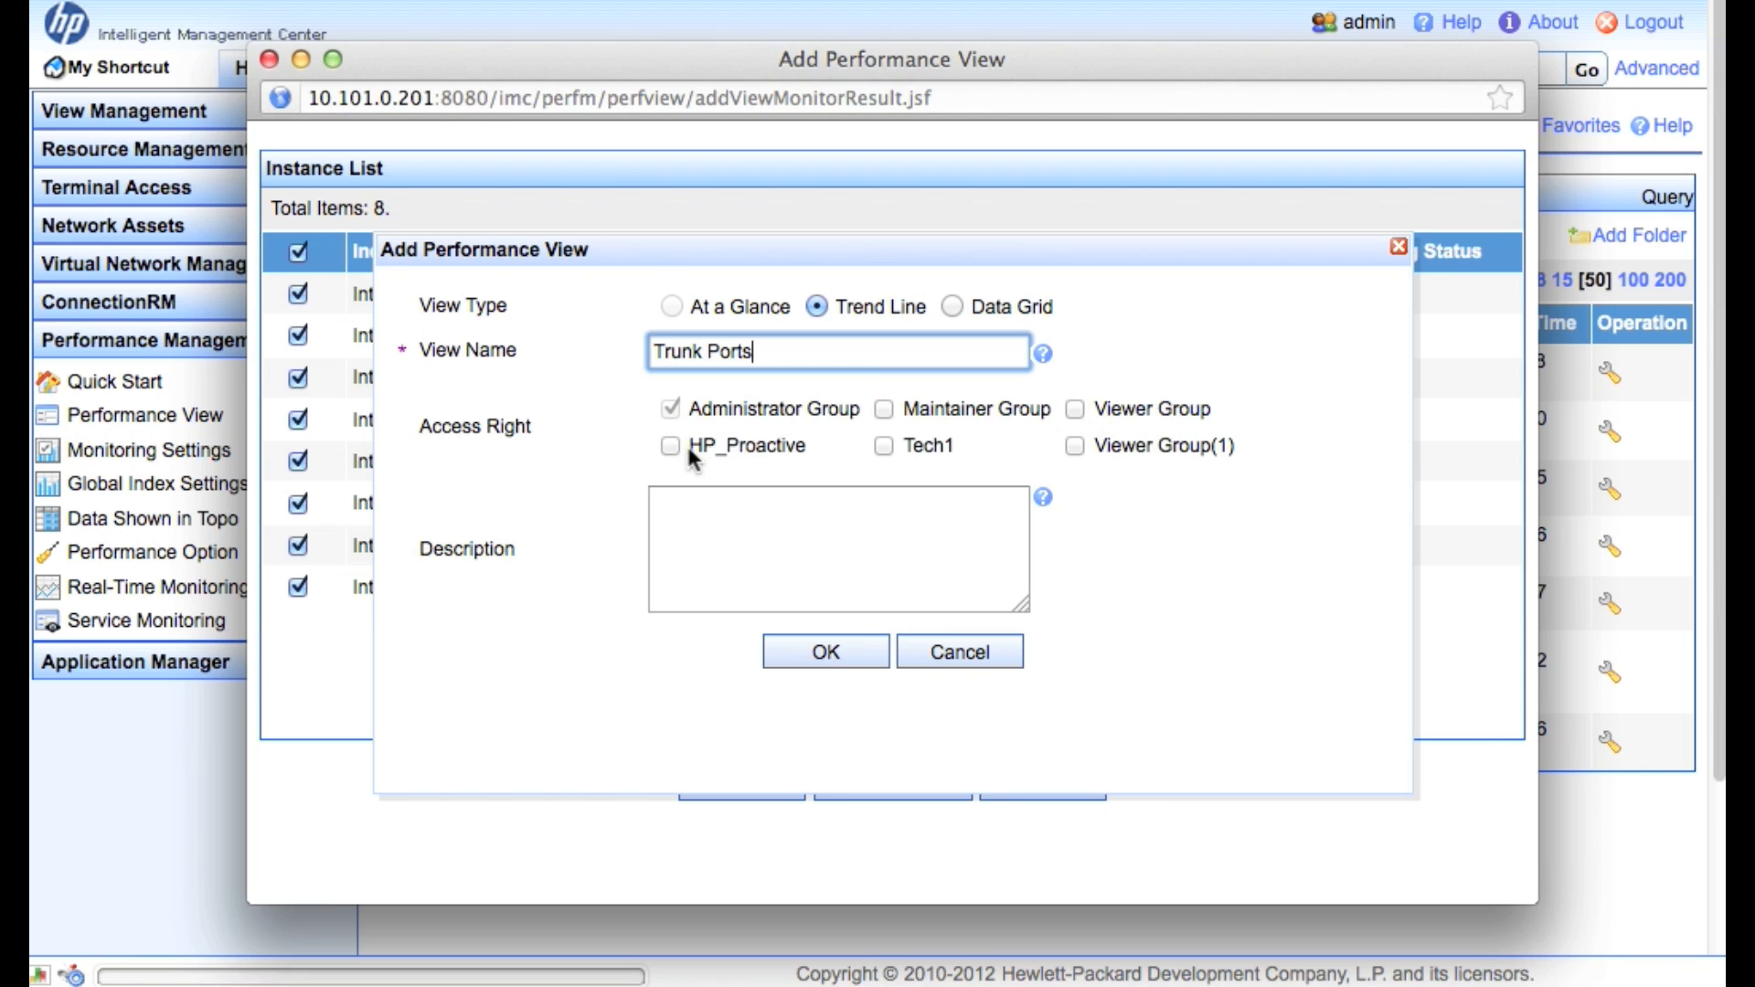
click(819, 527)
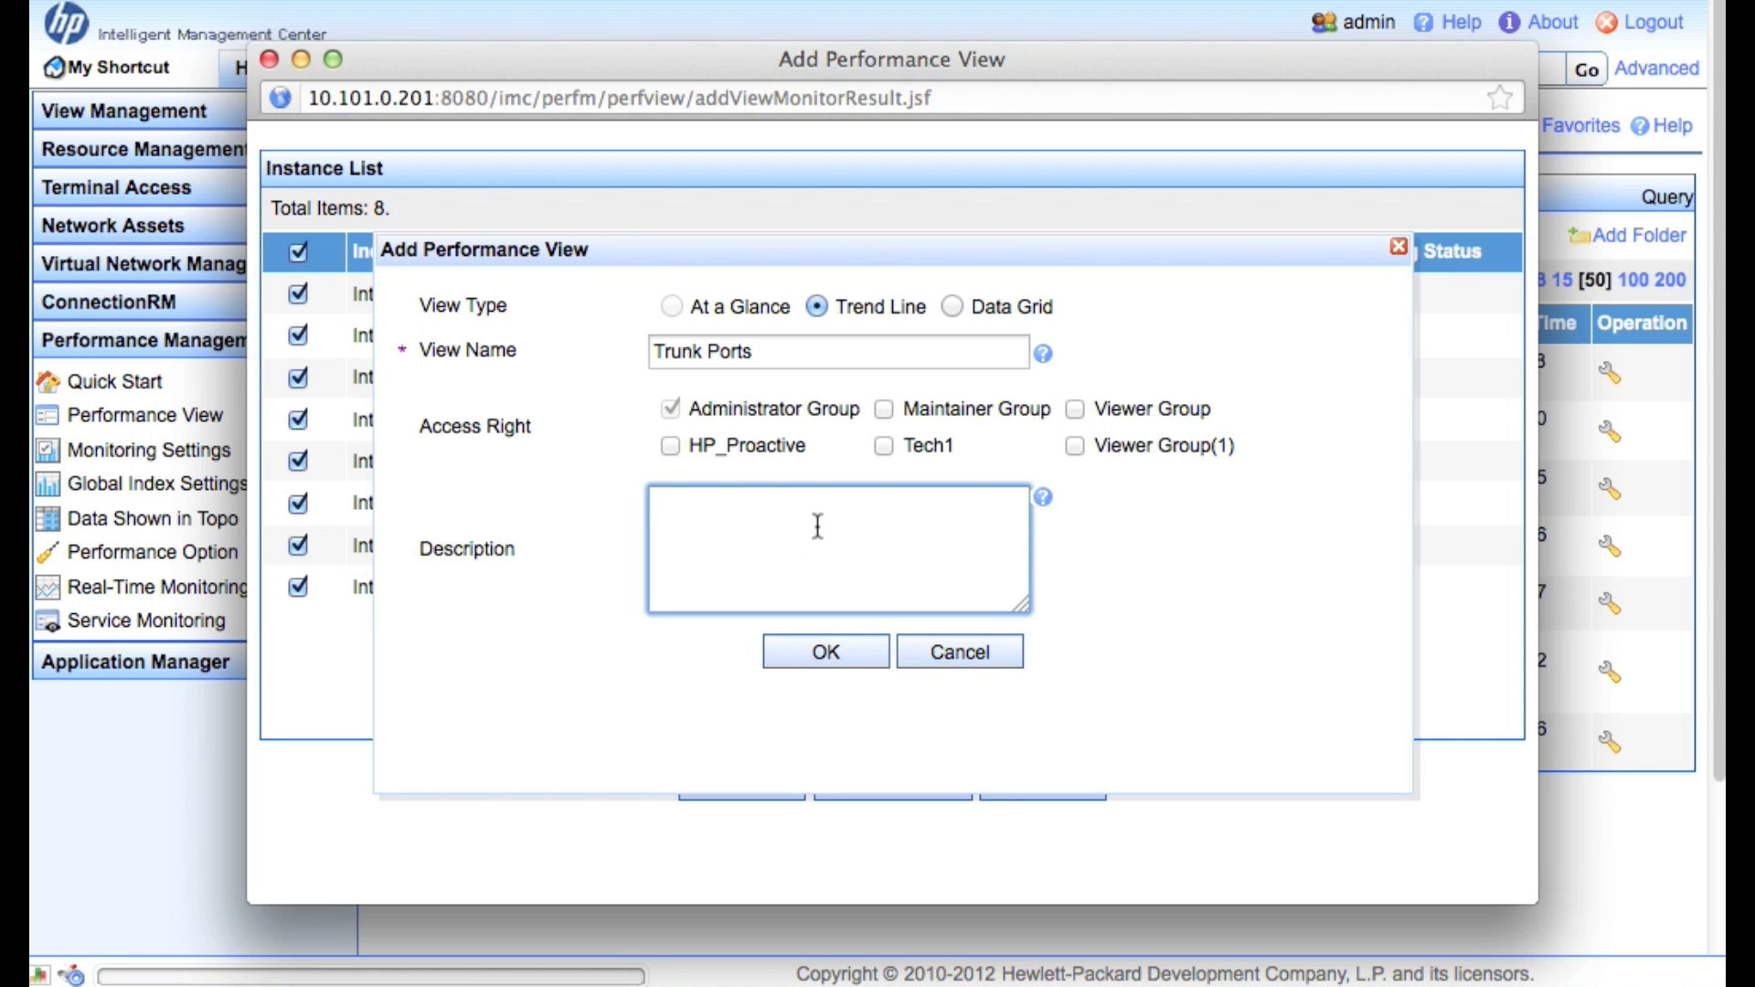
text(Trunk Links for 5500EI)
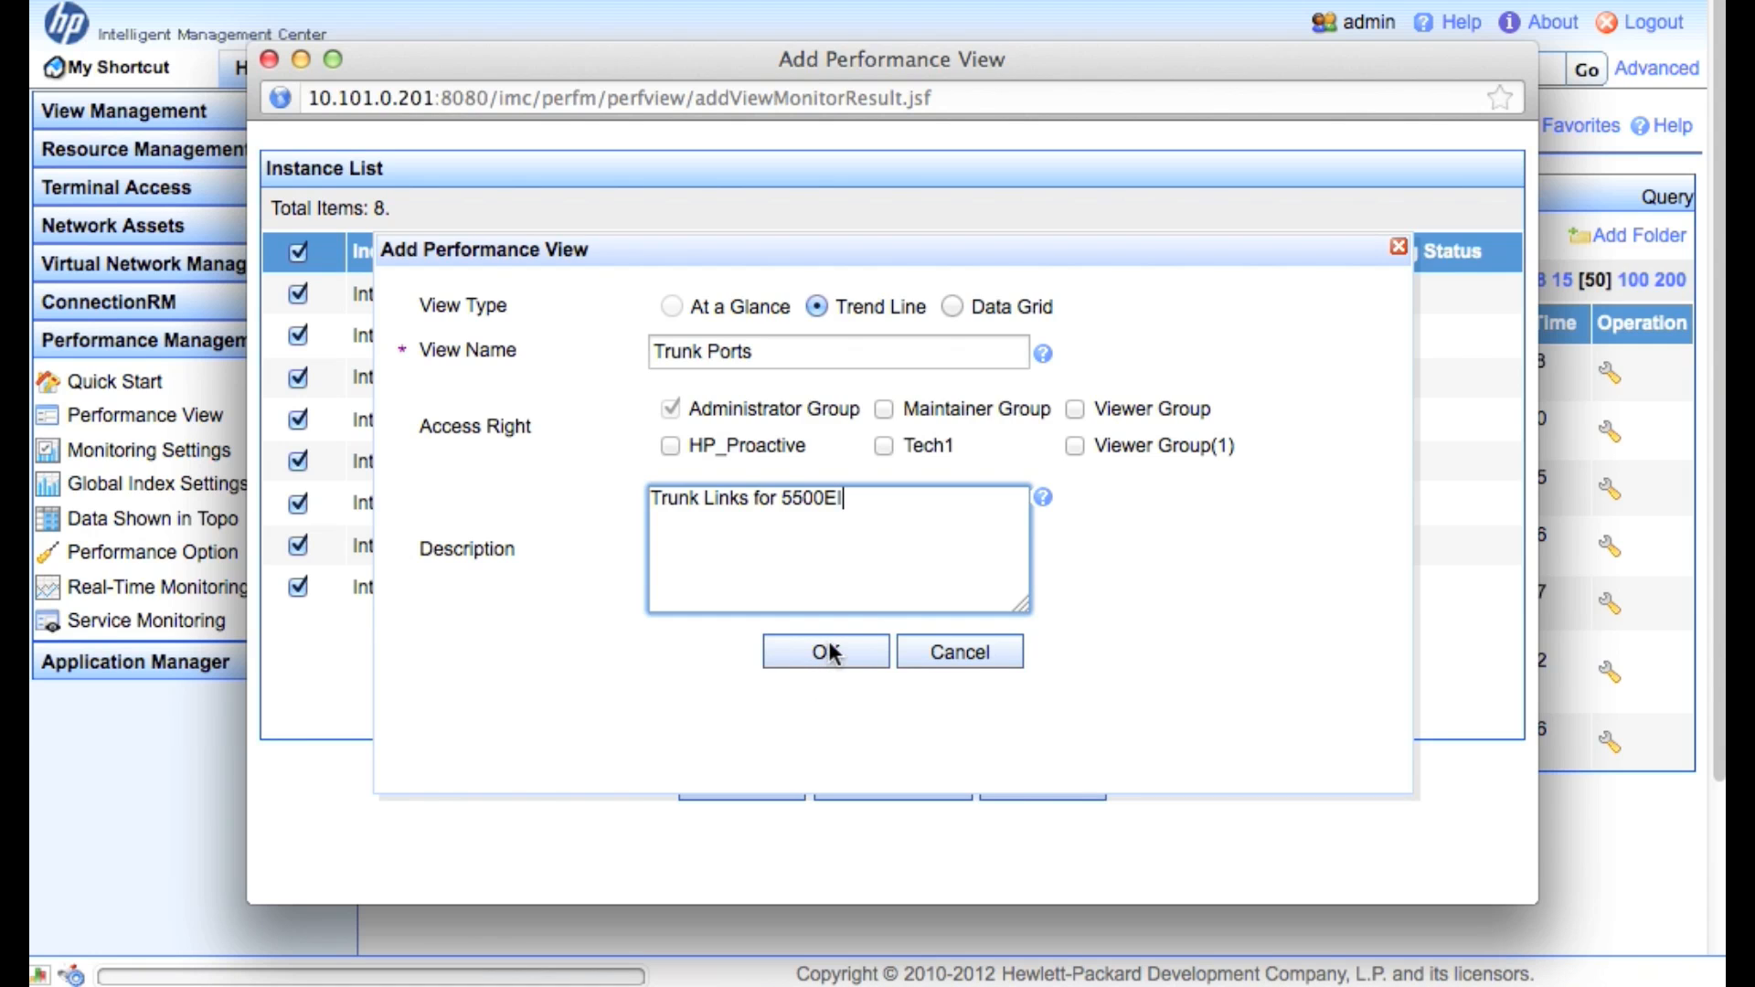
click(938, 653)
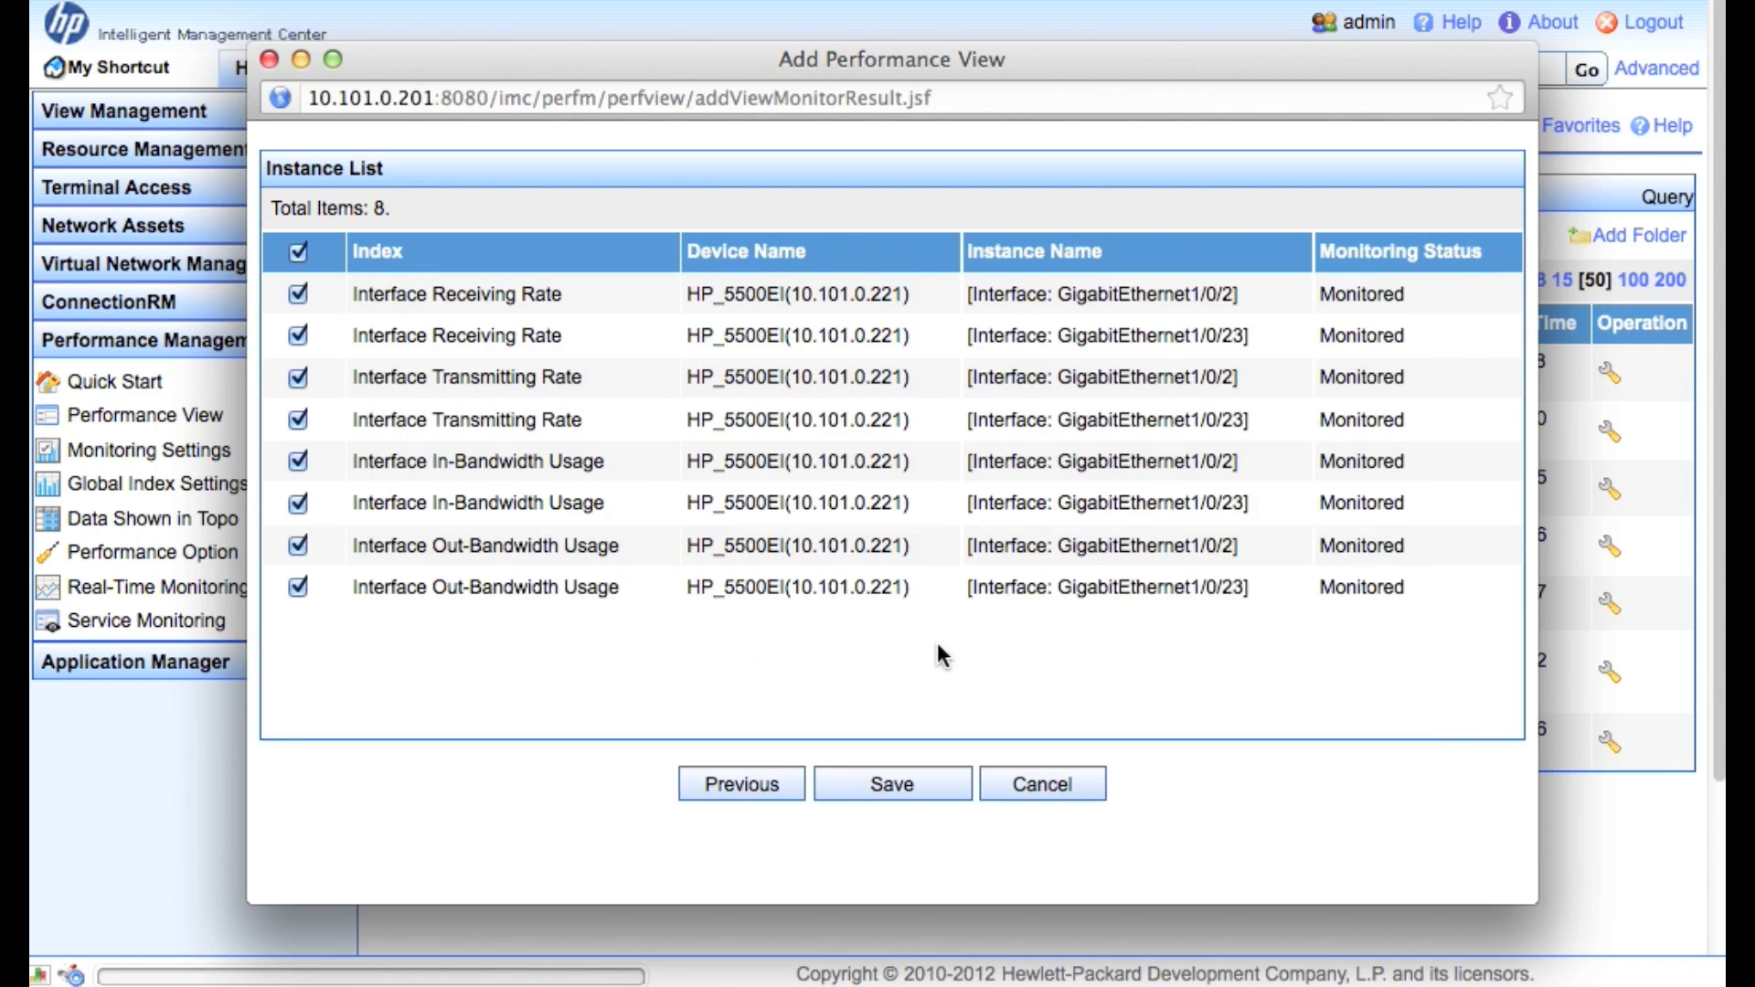
Open the Trunk Links view, zoom the 1/0/2 rate chart, then show In/Out-Bandwidth Usage (%)
click(1025, 792)
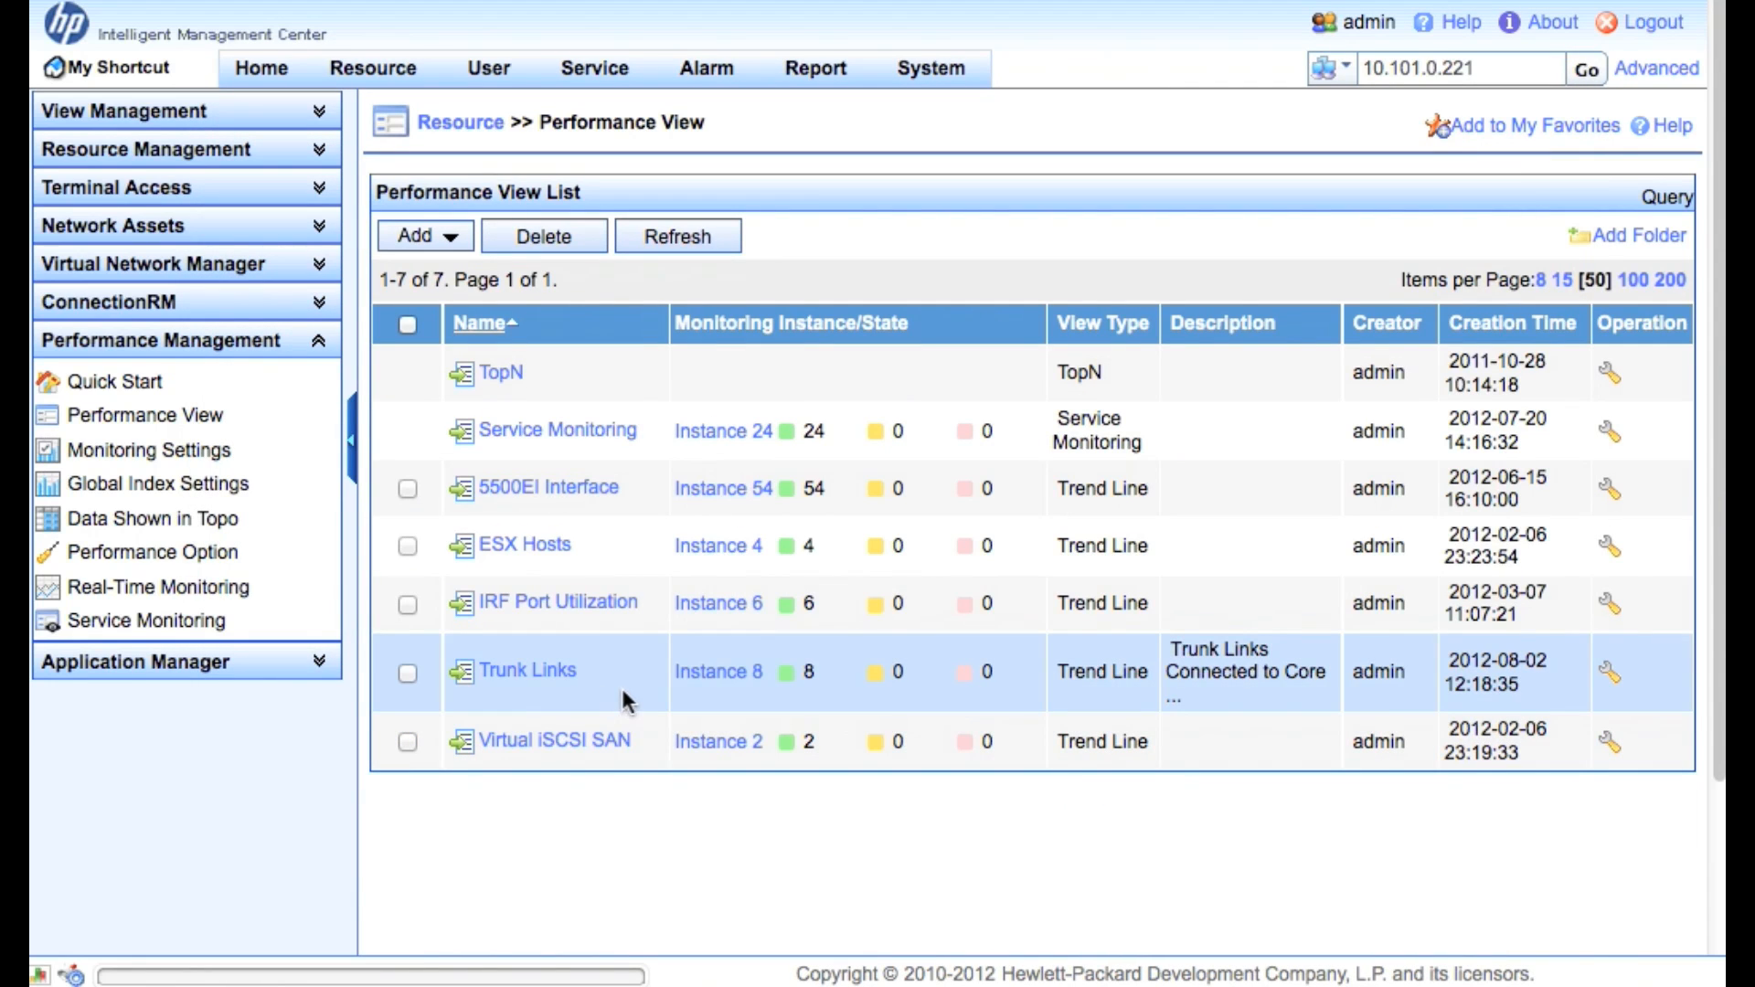
click(522, 676)
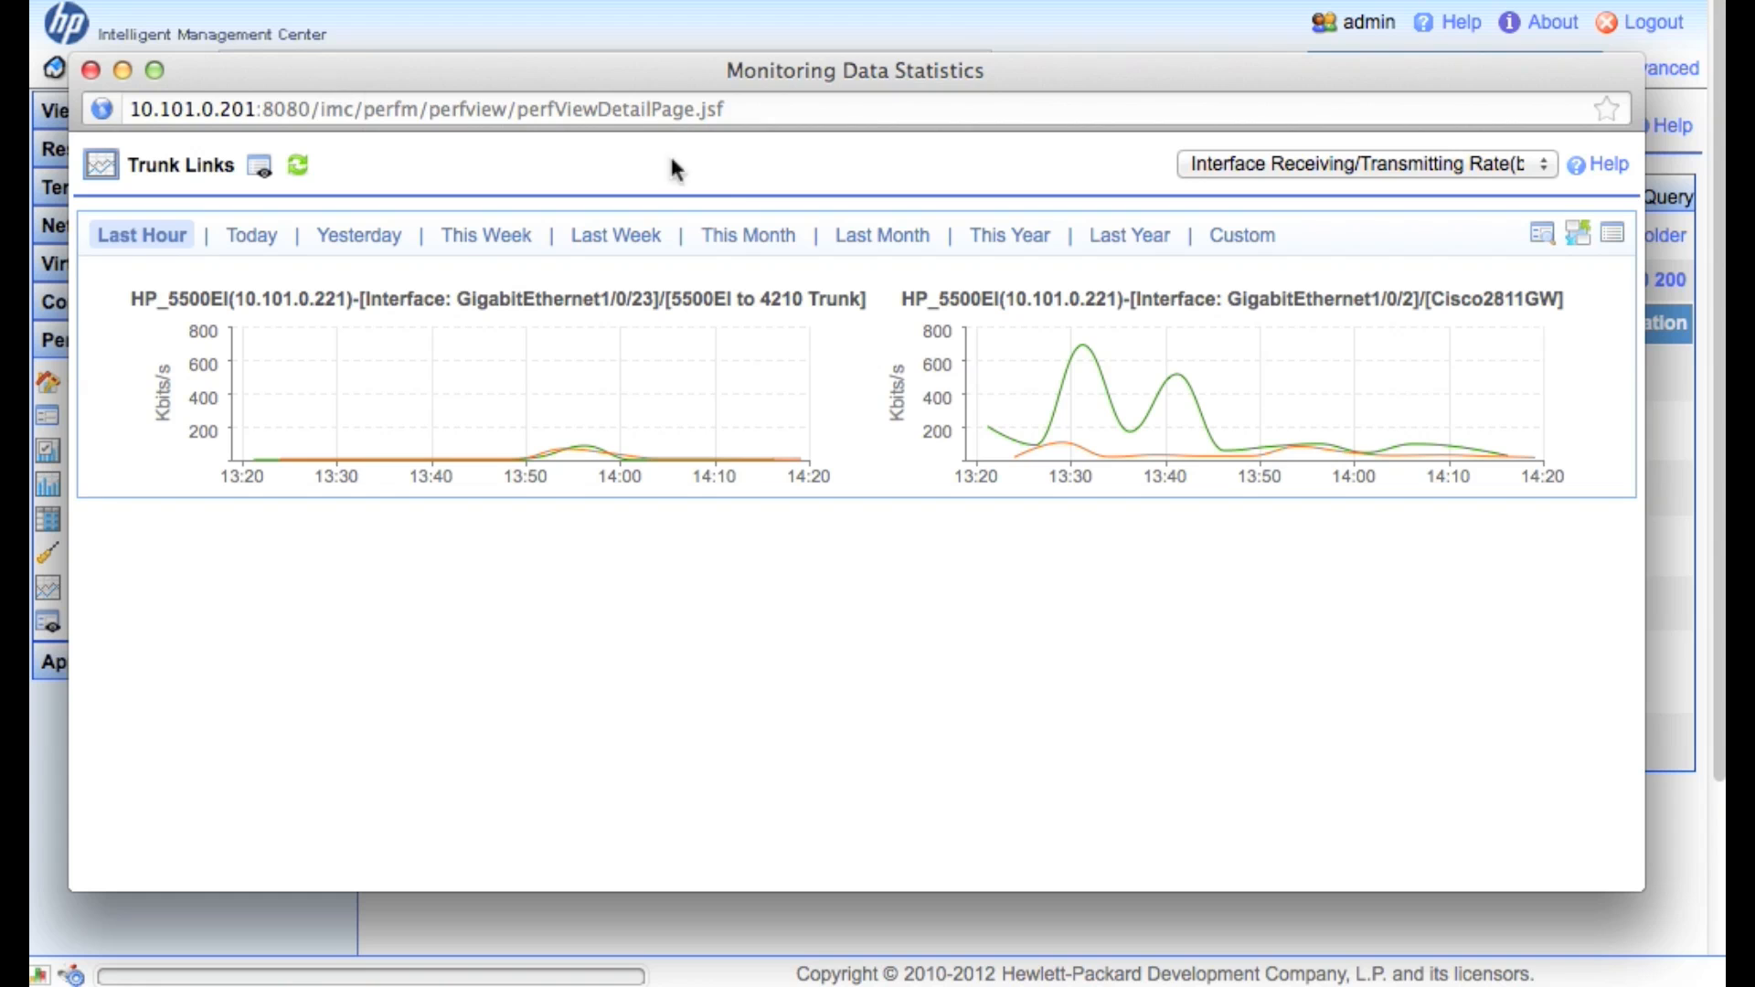
click(1464, 166)
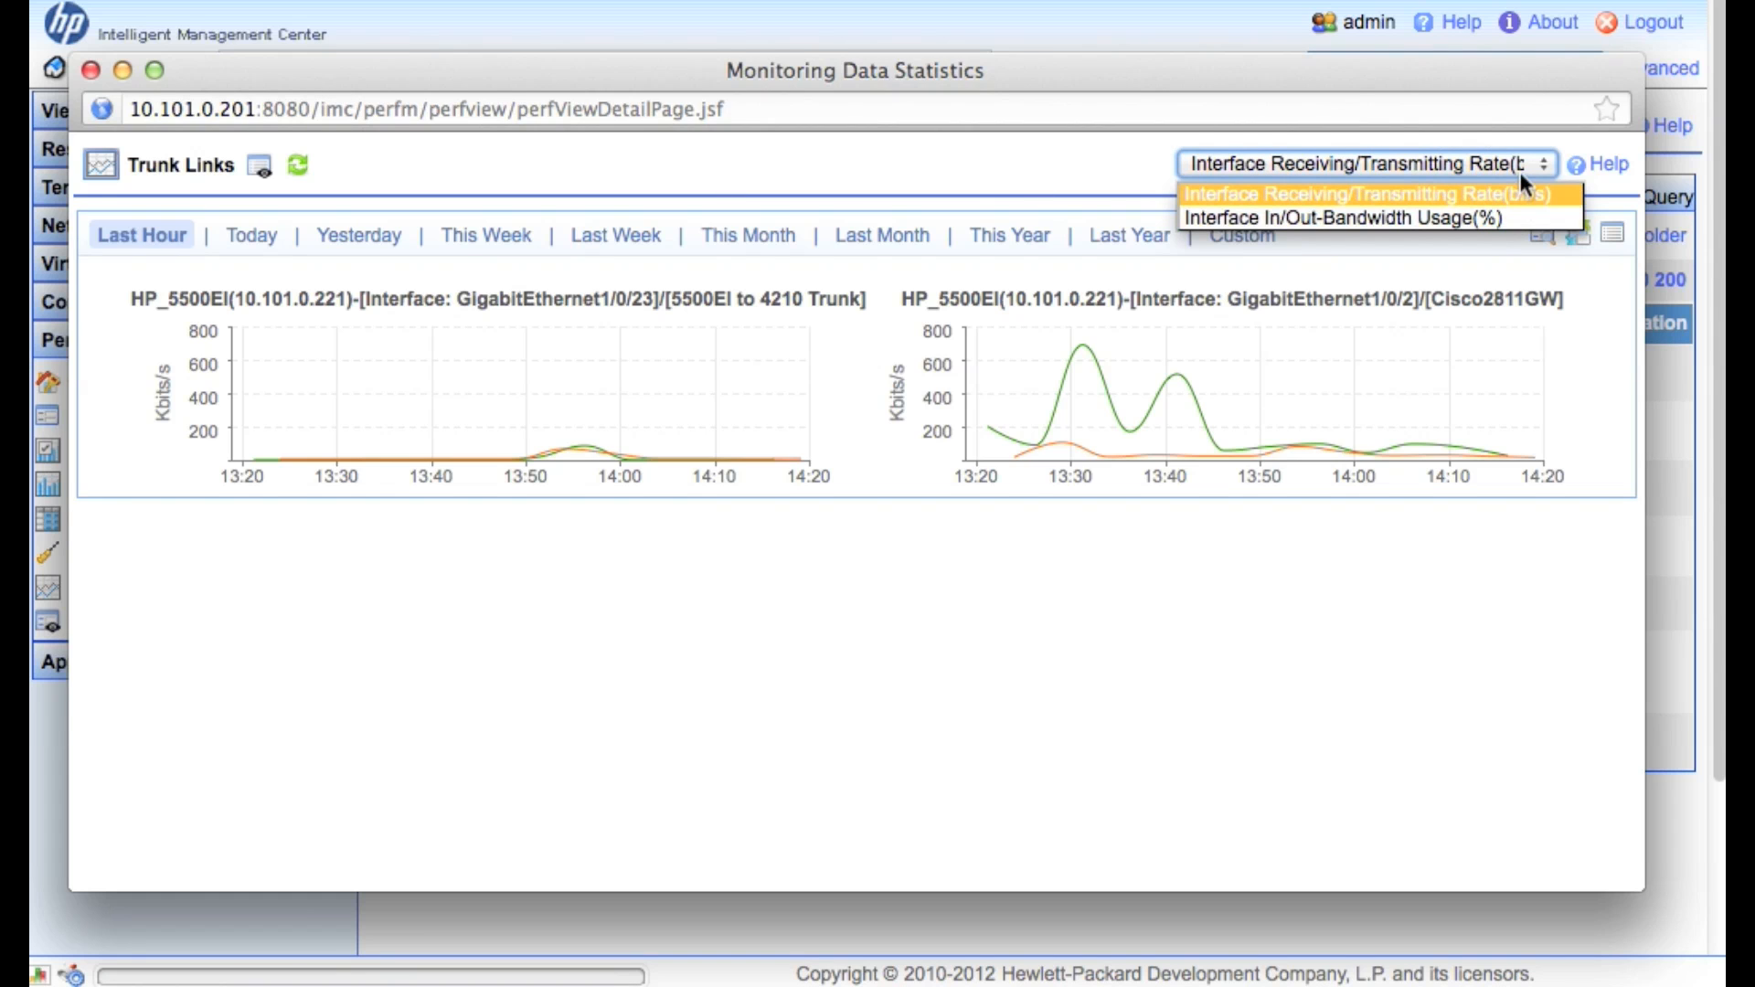
click(1119, 175)
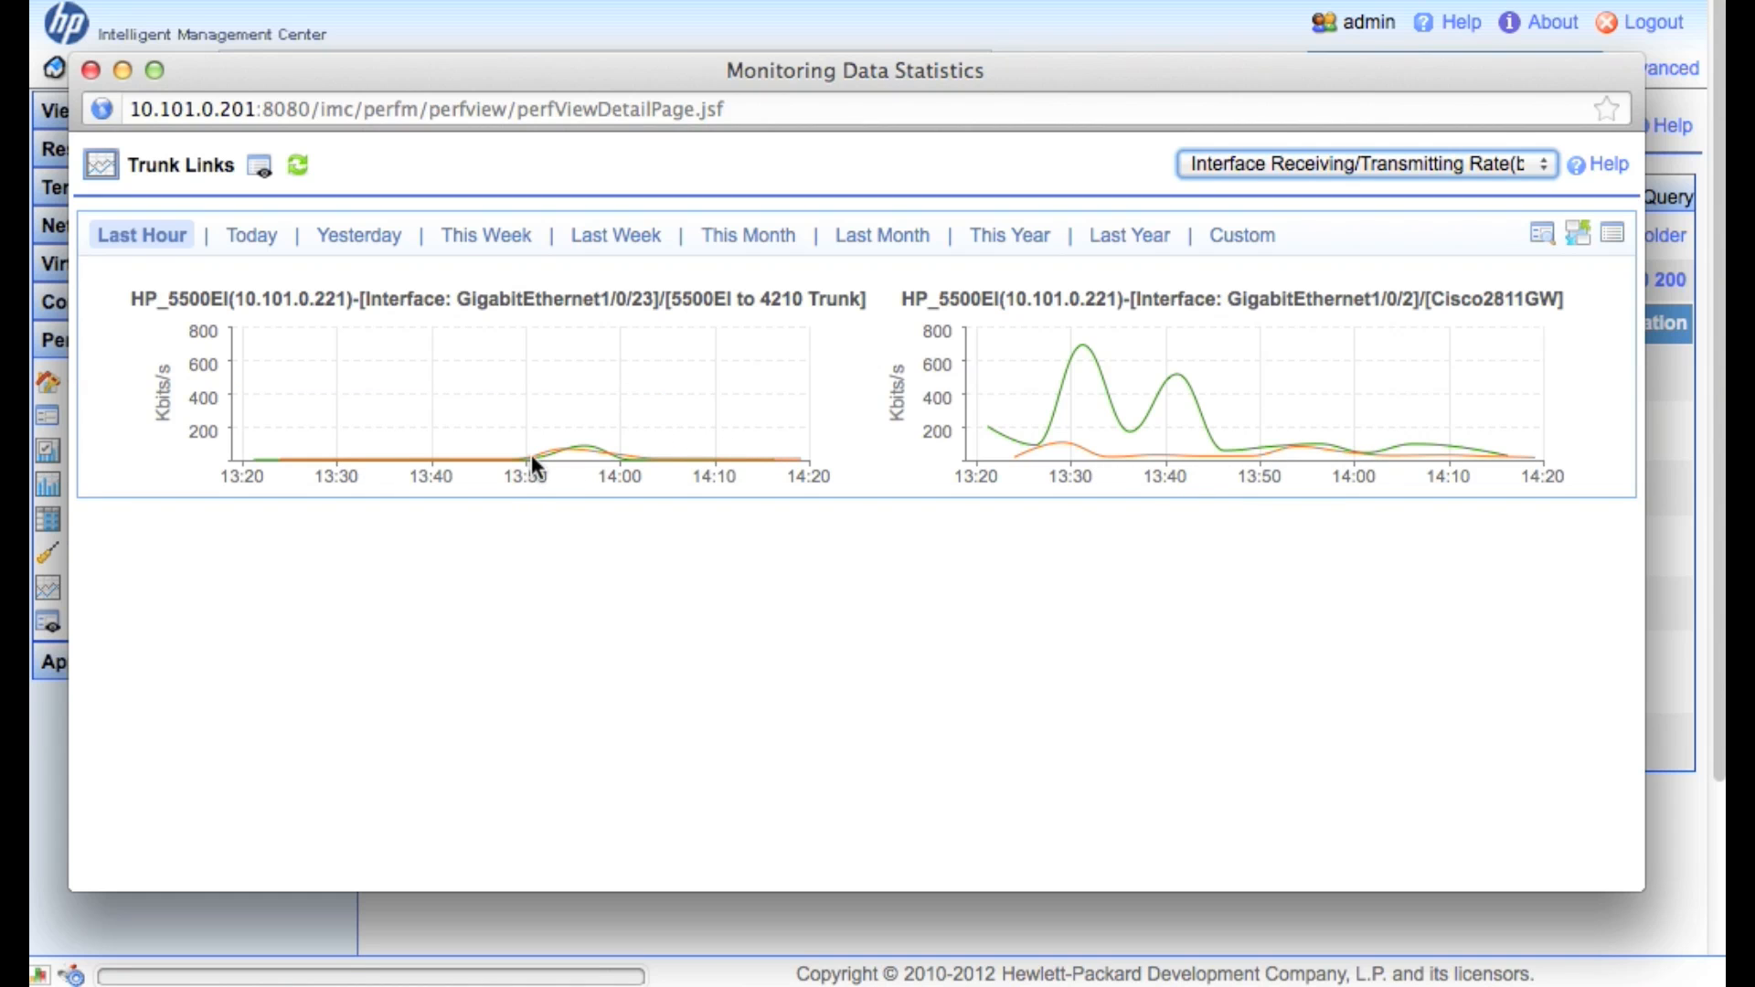
drag(1035, 371, 1211, 388)
mouse_move(1175, 380)
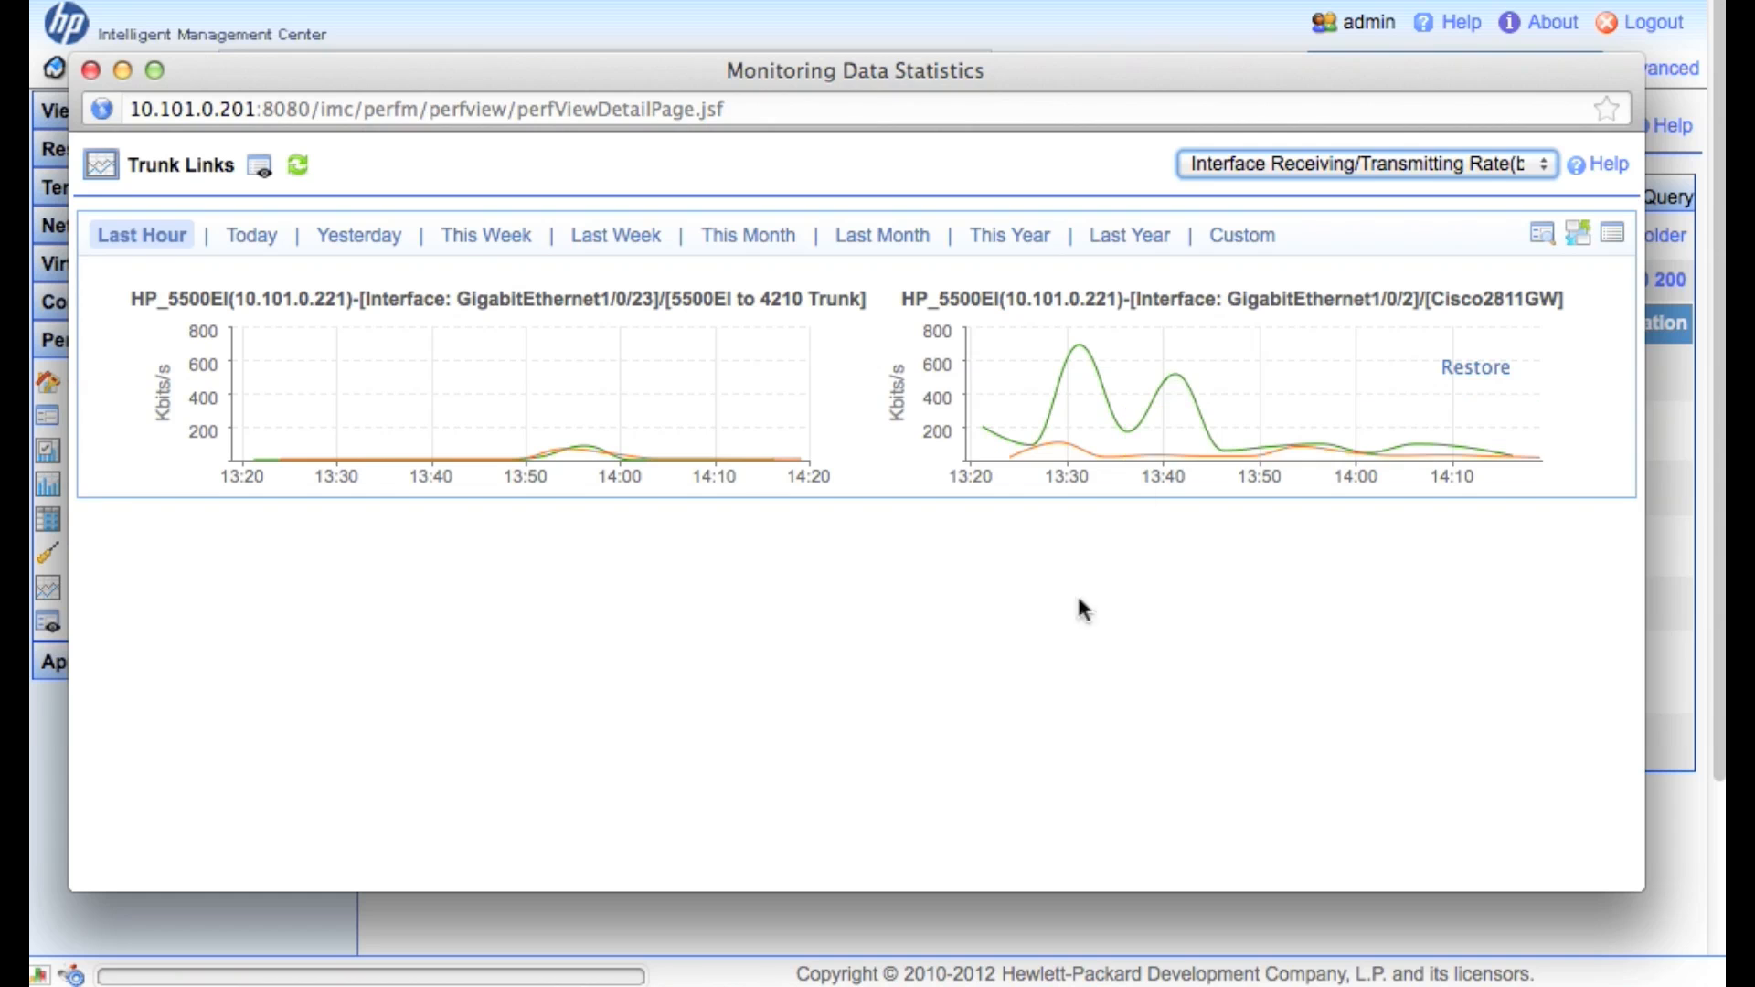
click(1281, 174)
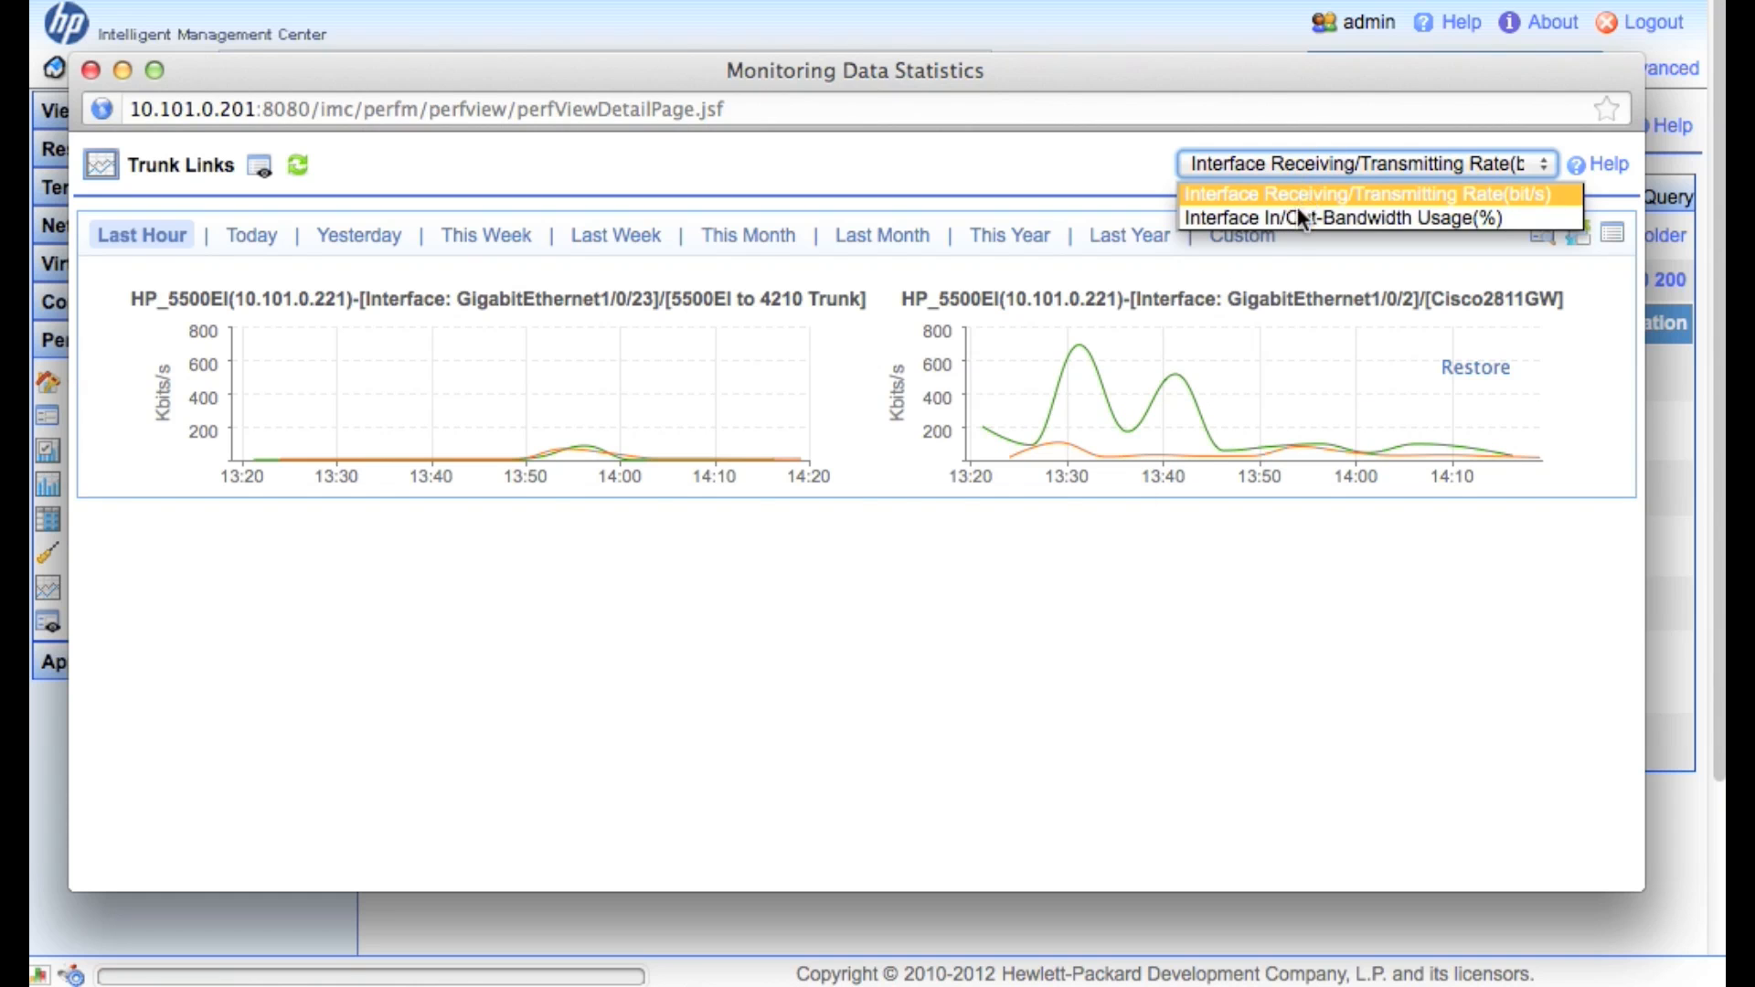
click(1295, 207)
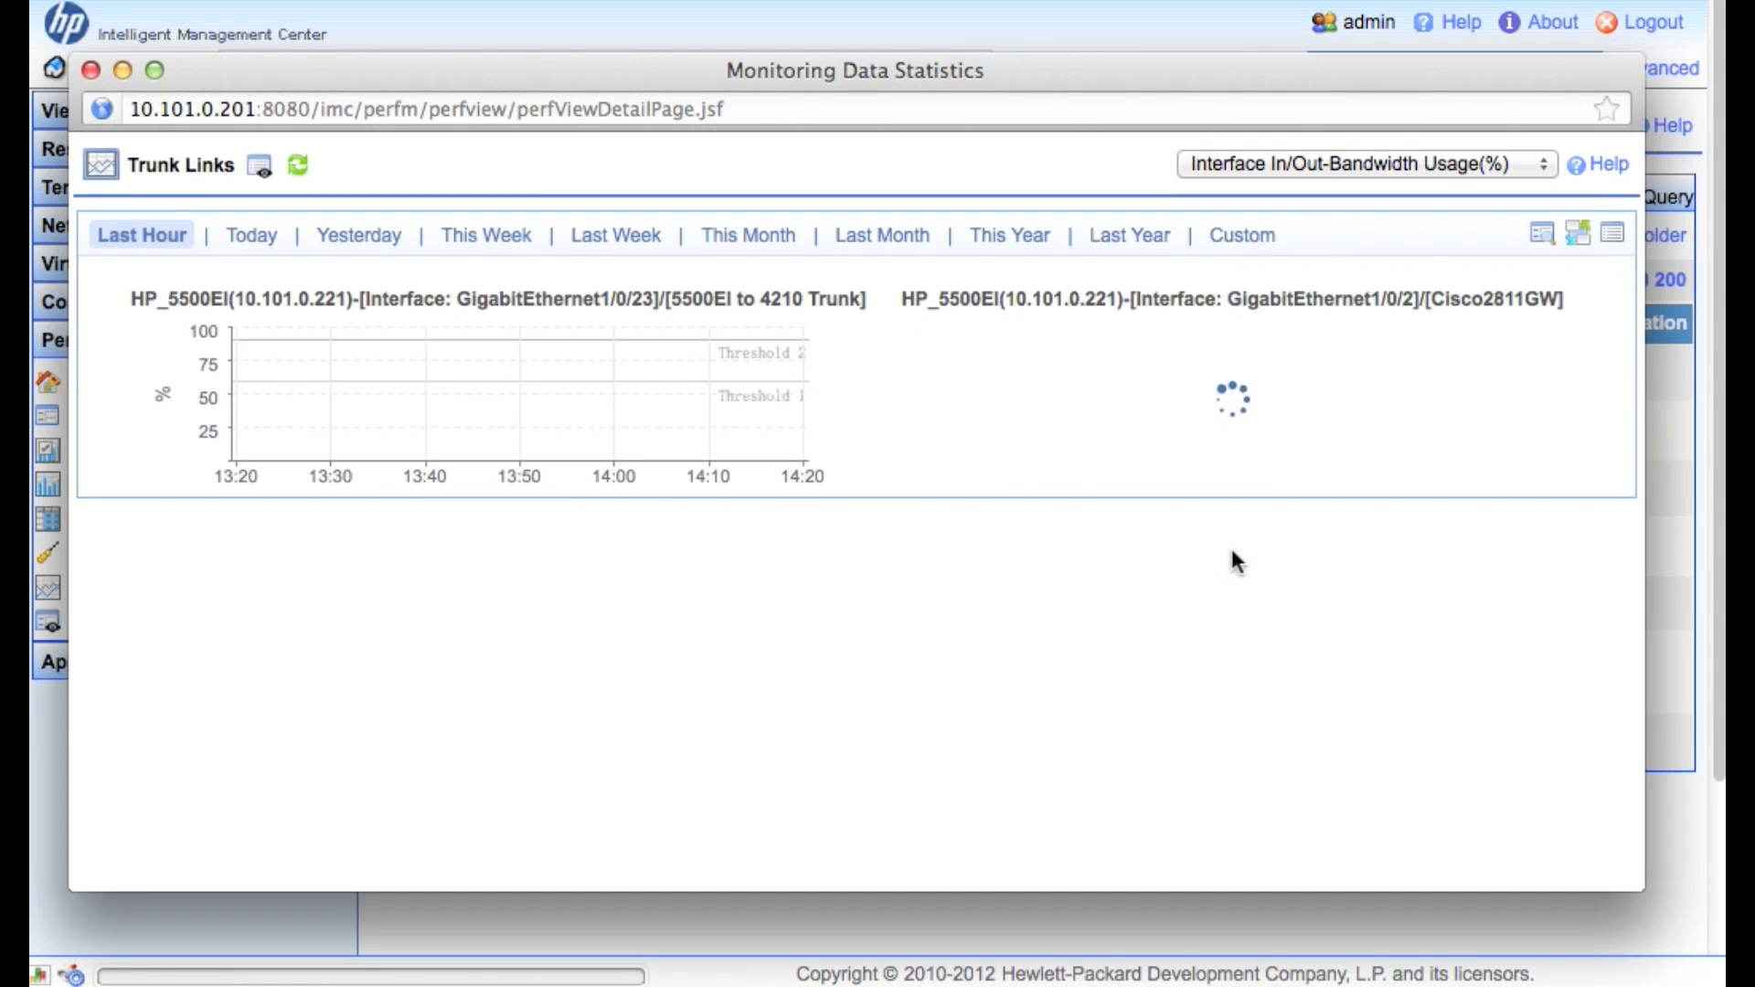